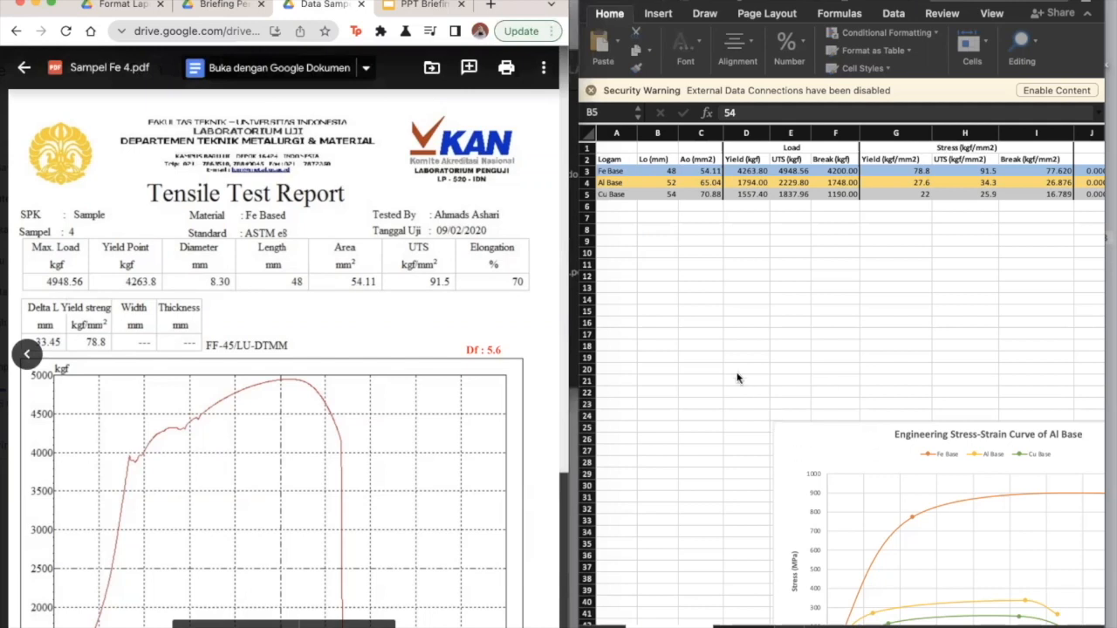
# - Examine the Fe sample's tensile test report, covering the result tables and the full load-elongation curve
pyautogui.scroll(-2, 407, 293)
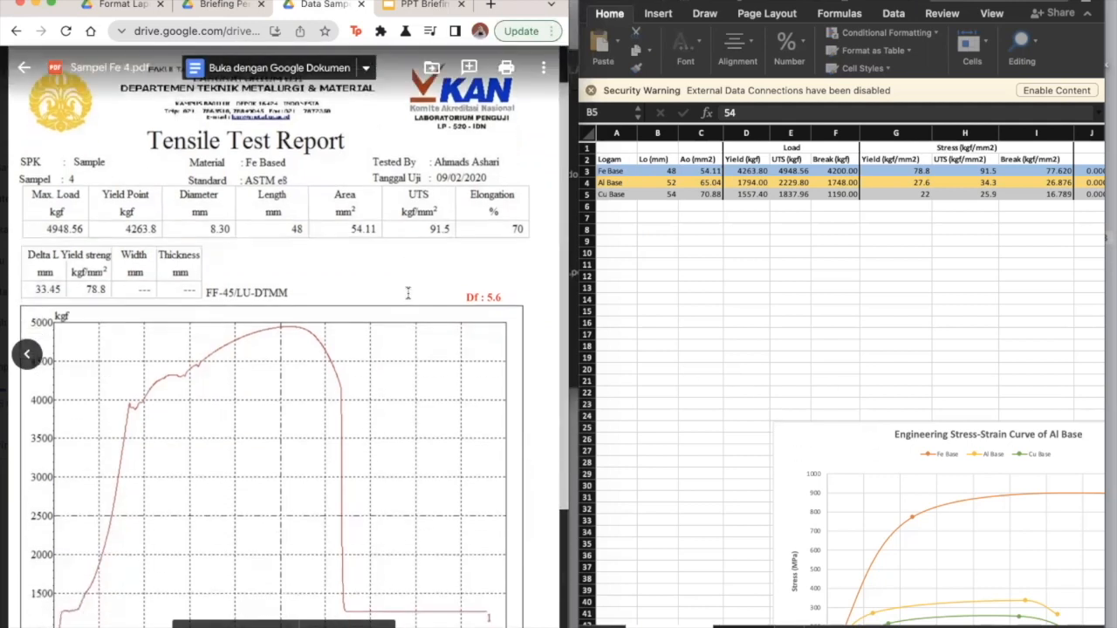
pyautogui.scroll(-5, 407, 293)
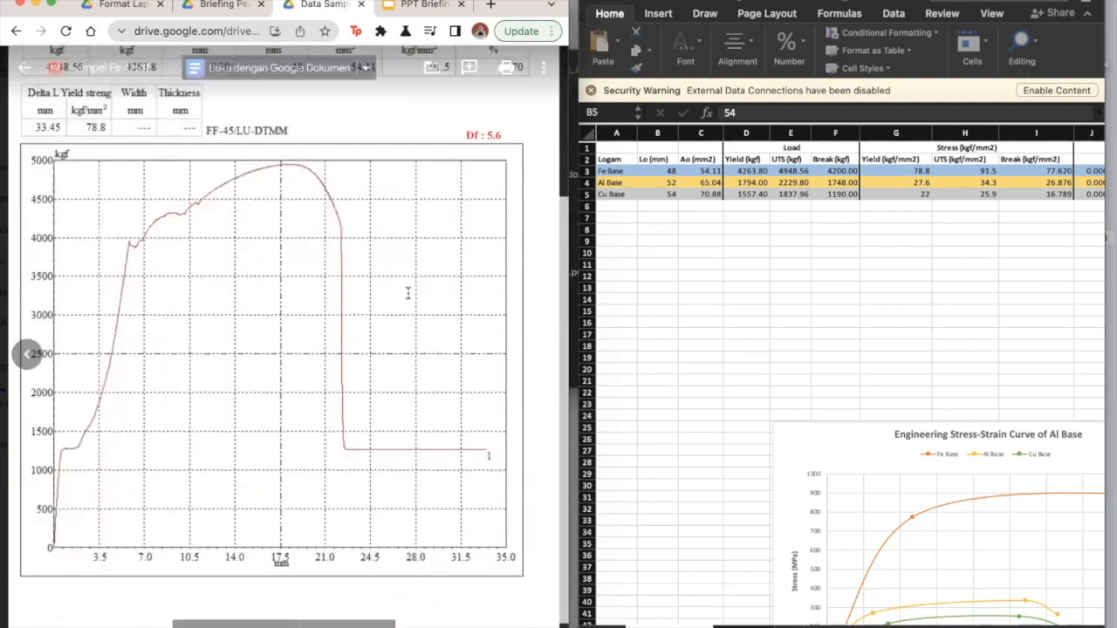
pyautogui.scroll(6, 407, 293)
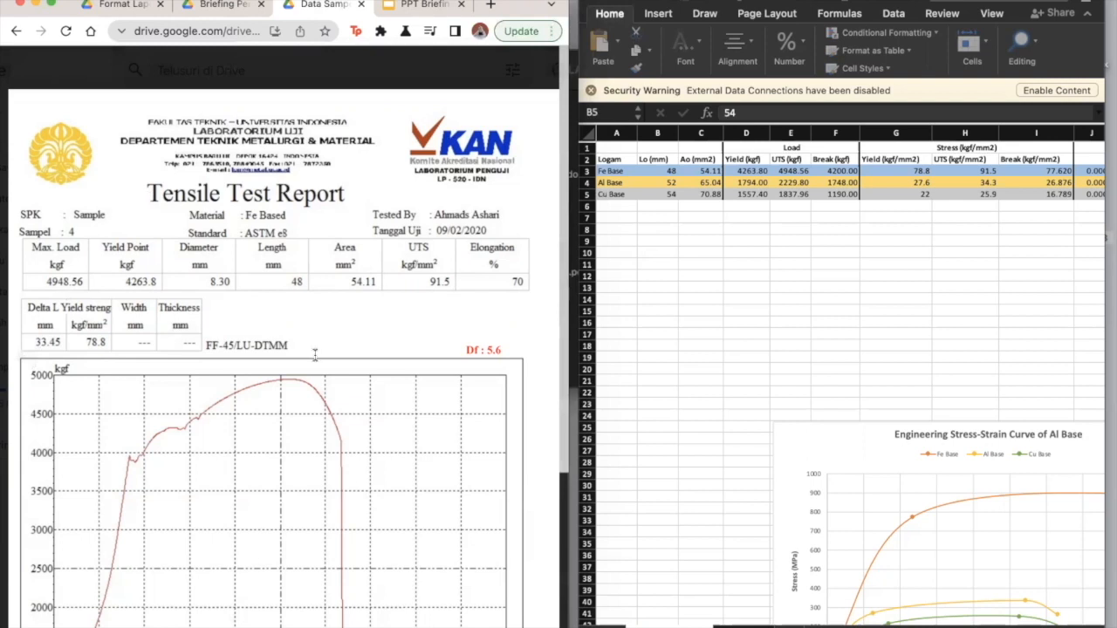
pyautogui.scroll(-4, 315, 355)
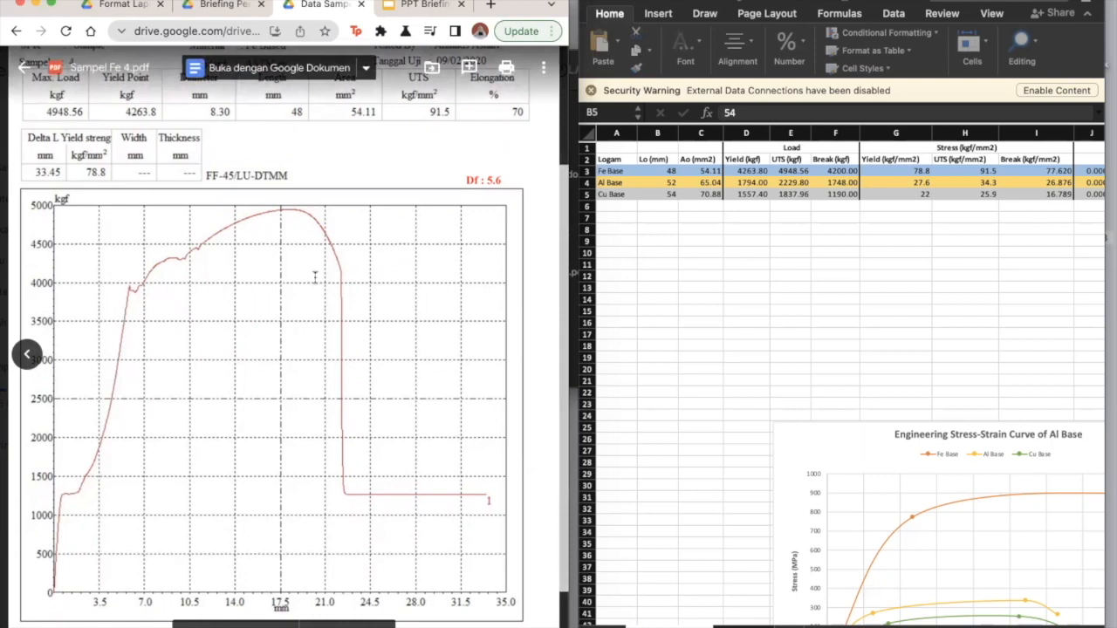
pyautogui.scroll(2, 284, 282)
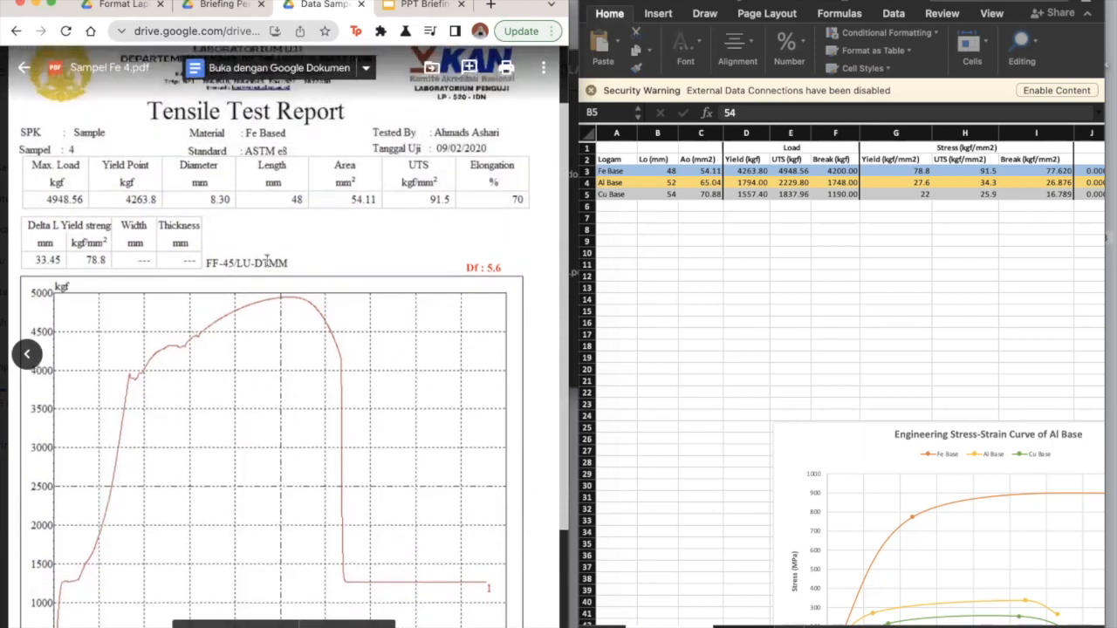
# - Compare the Logam column's Fe Base entry in the spreadsheet with the material details in the report's header
pyautogui.click(616, 160)
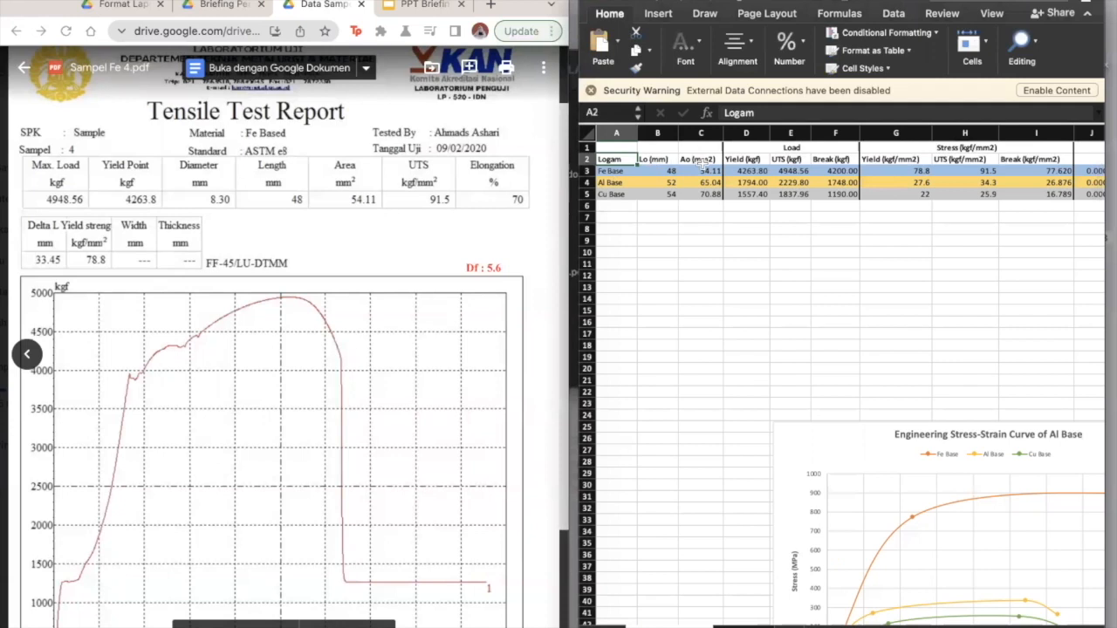
pyautogui.click(626, 172)
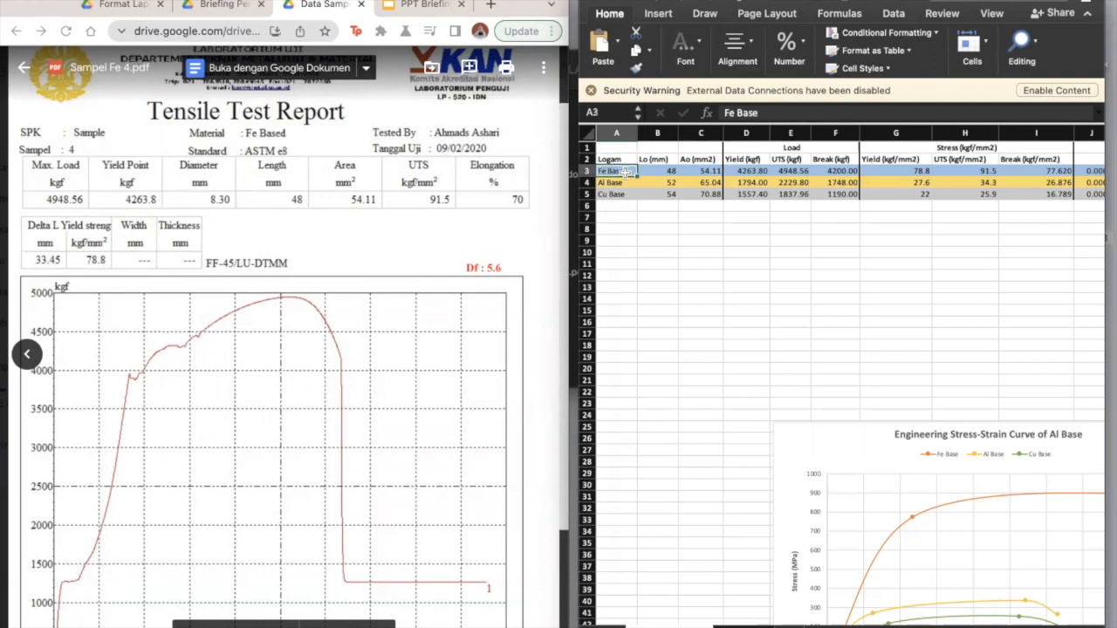
pyautogui.scroll(1, 231, 183)
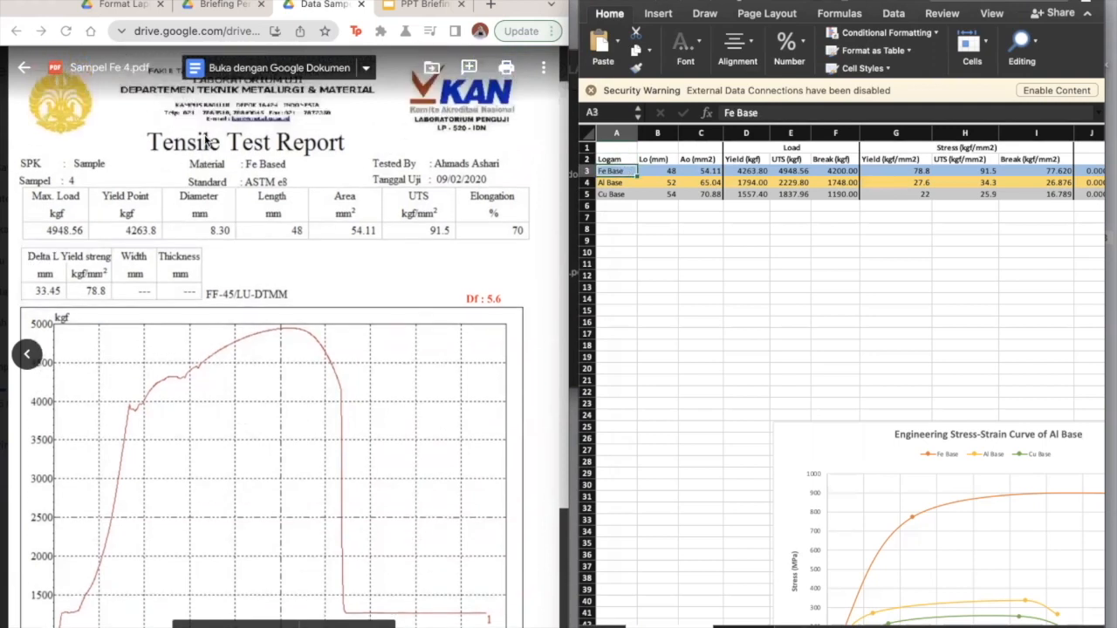
pyautogui.scroll(1, 236, 212)
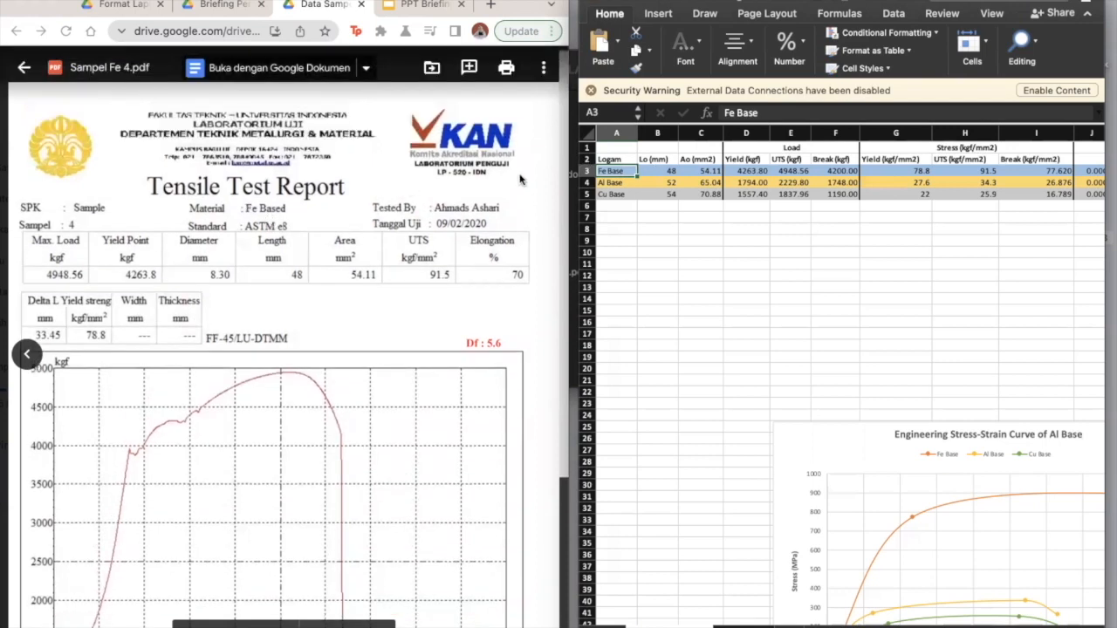
pyautogui.scroll(1, 334, 231)
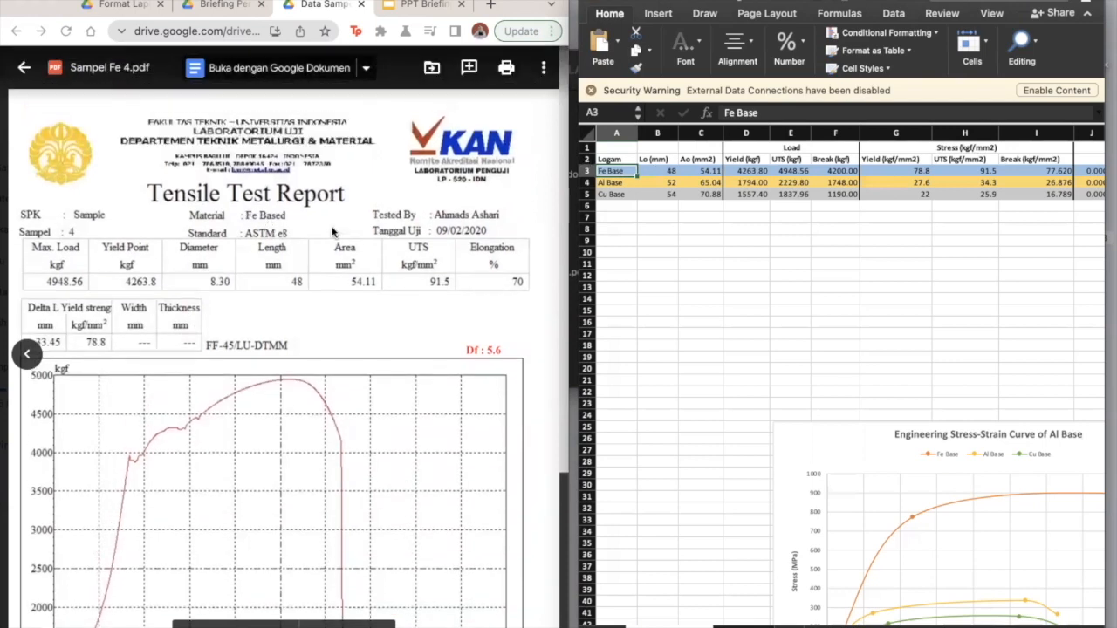
# - Check Fe Base's Lo, Ao, yield load and UTS load cells against the corresponding values in the report table
pyautogui.click(657, 172)
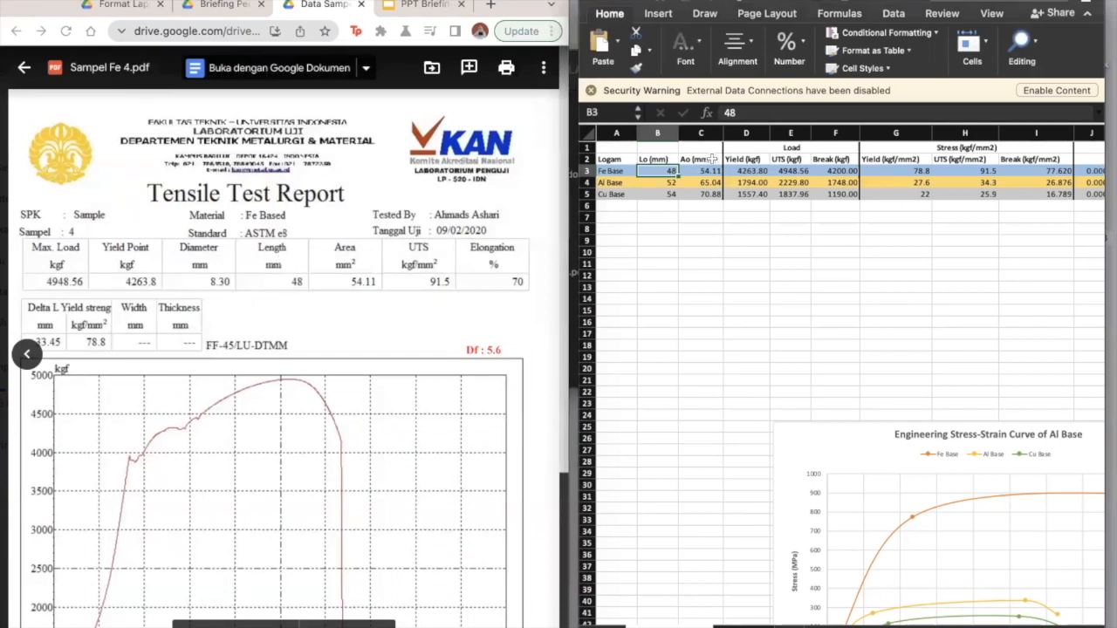
pyautogui.press('Right')
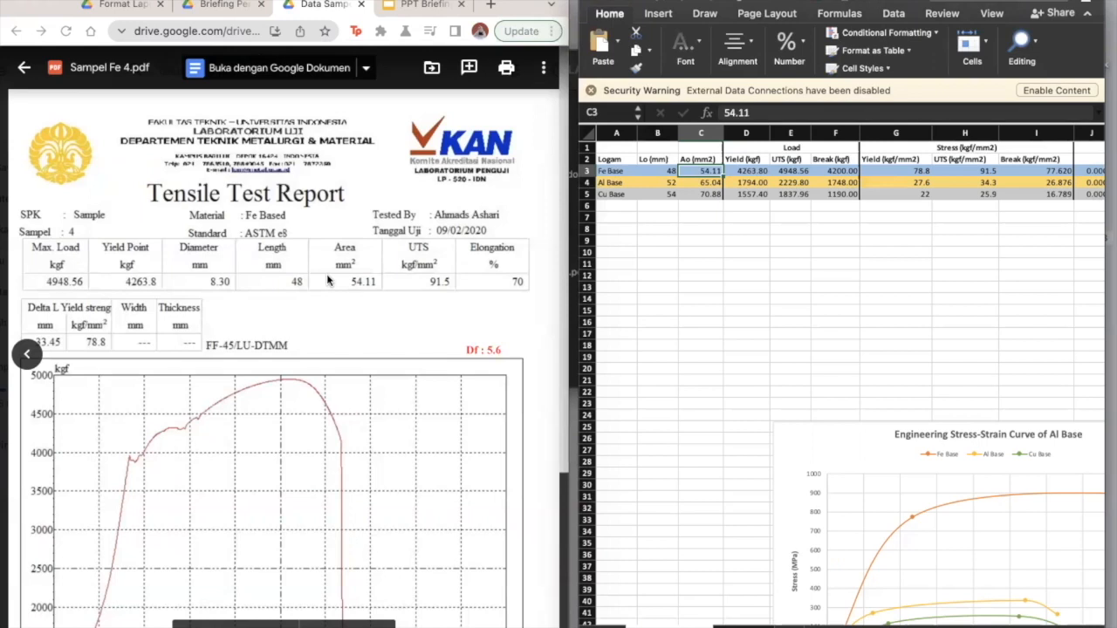
pyautogui.press('Right')
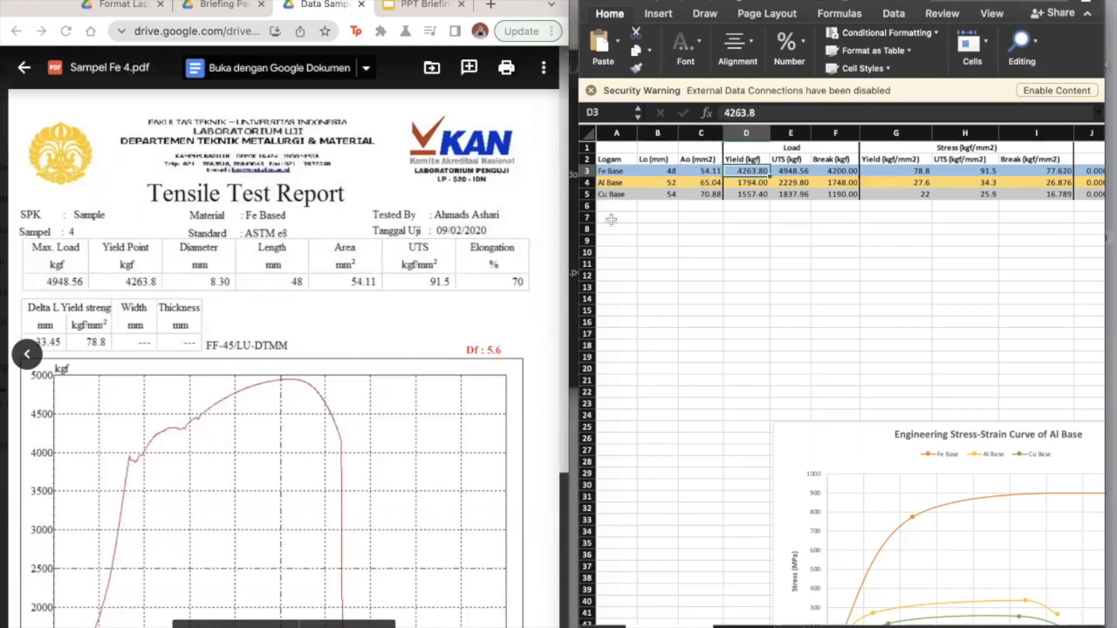
pyautogui.scroll(-3, 283, 419)
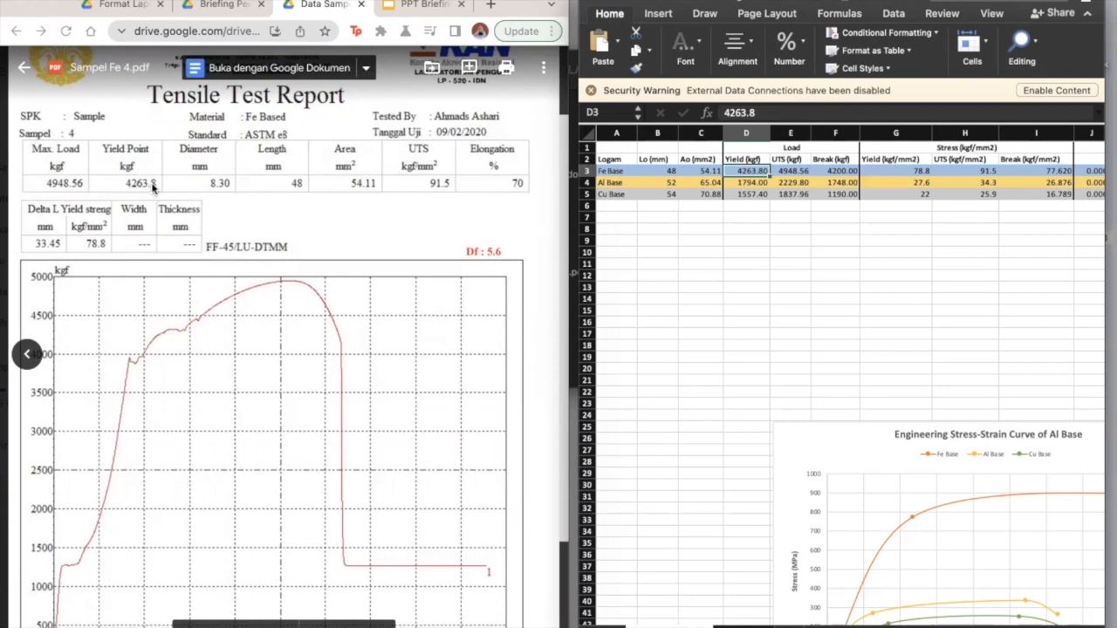
pyautogui.press('Right')
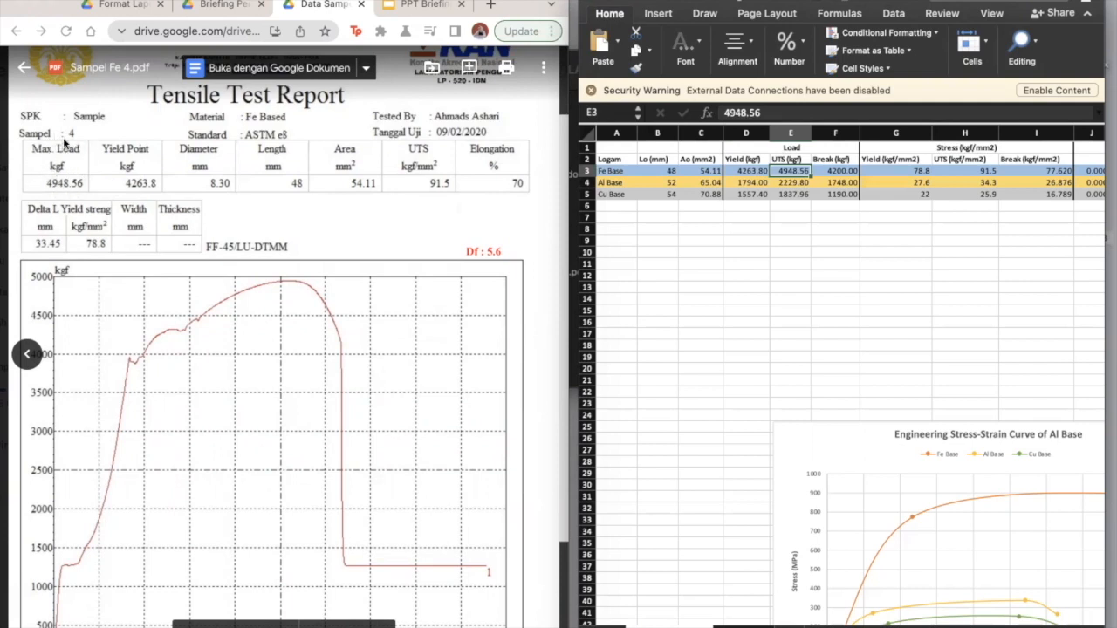
# - Check Fe Base's break load cell against the fracture point on the report's load-elongation curve
pyautogui.press('Right')
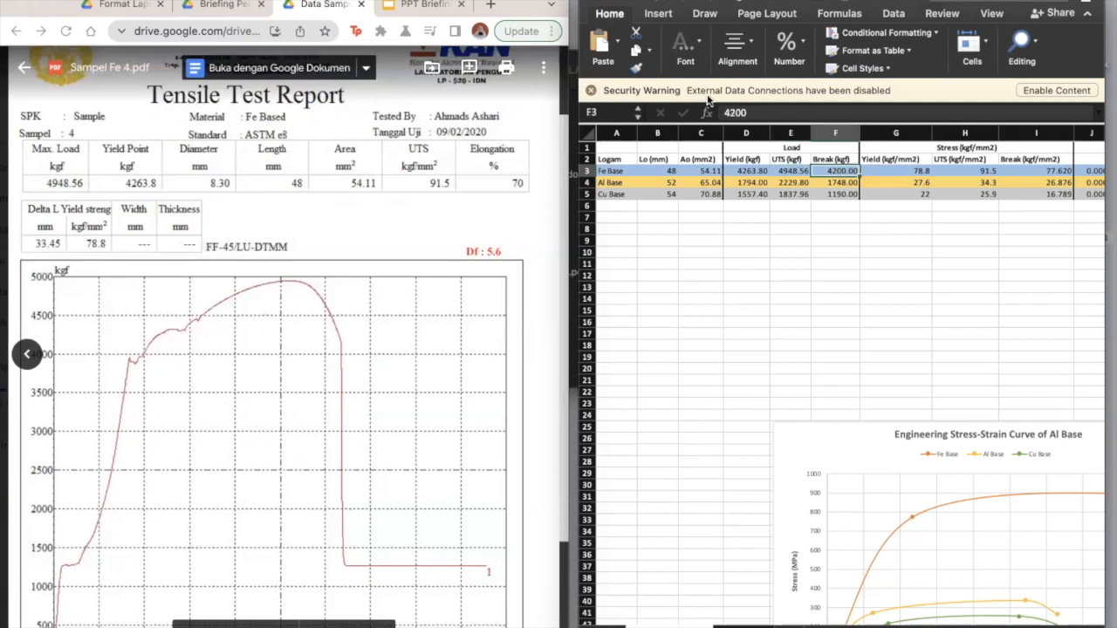
pyautogui.scroll(-3, 500, 355)
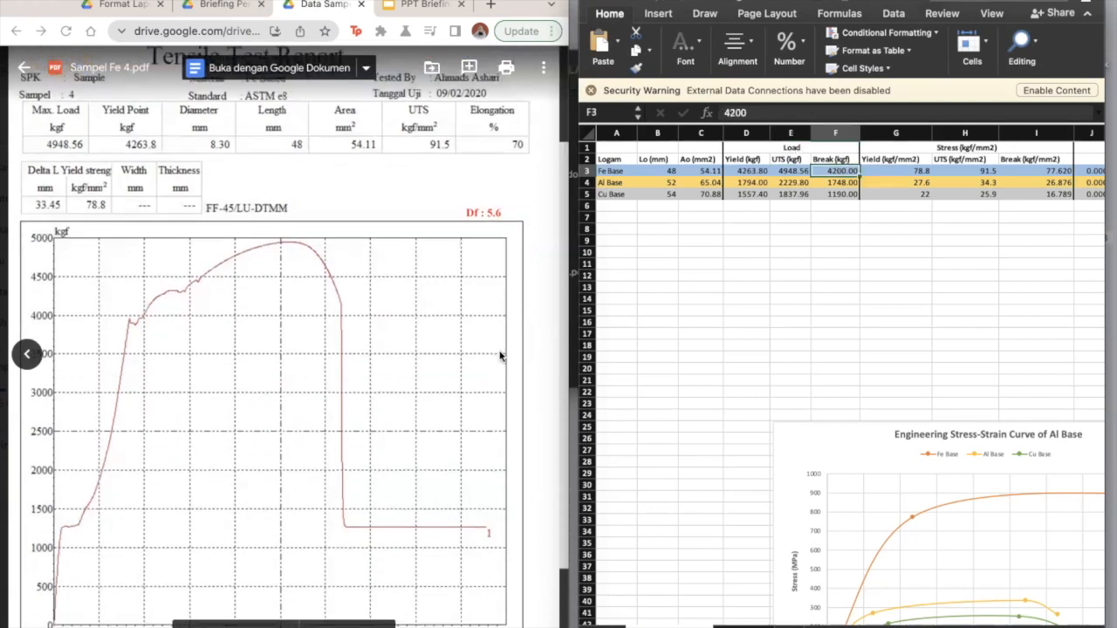
pyautogui.scroll(3, 234, 220)
pyautogui.scroll(1, 234, 221)
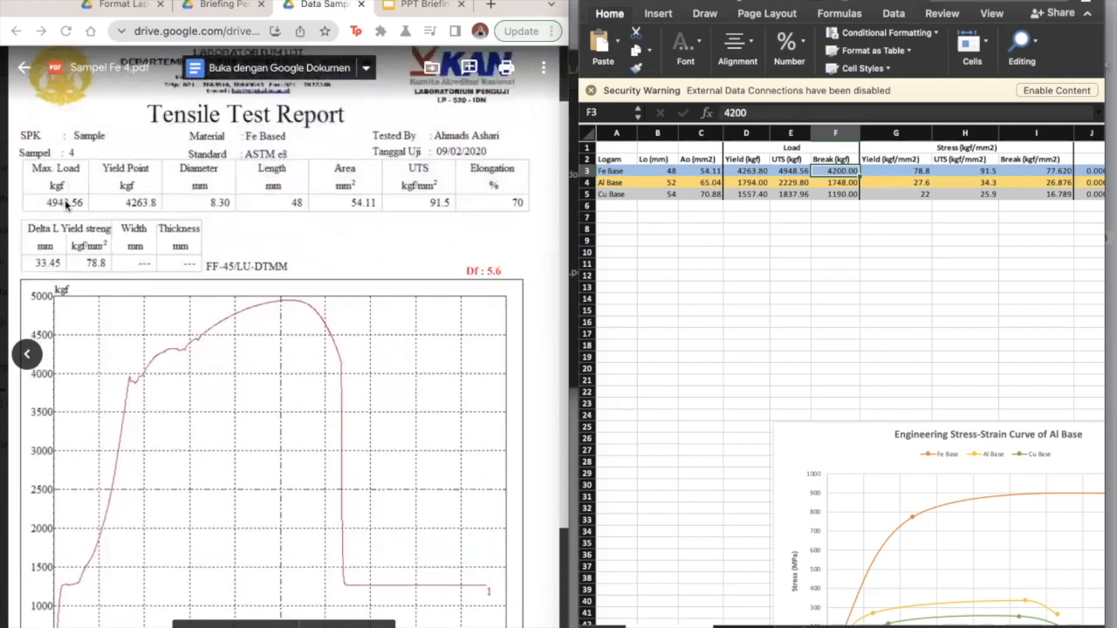
pyautogui.scroll(-3, 352, 361)
pyautogui.scroll(-1, 341, 272)
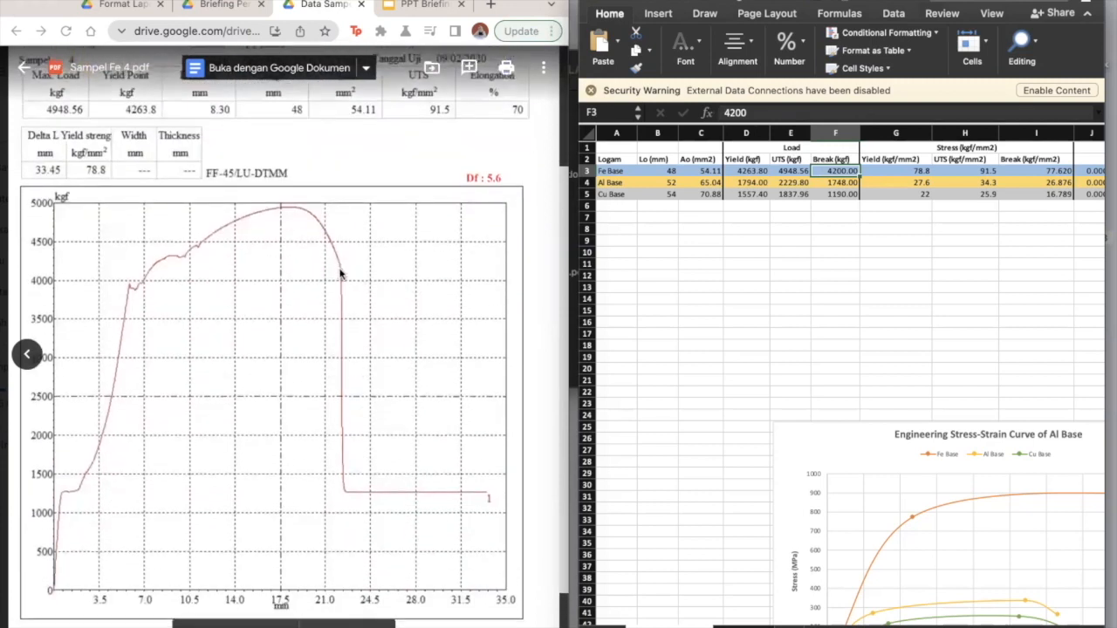
pyautogui.scroll(-1, 340, 274)
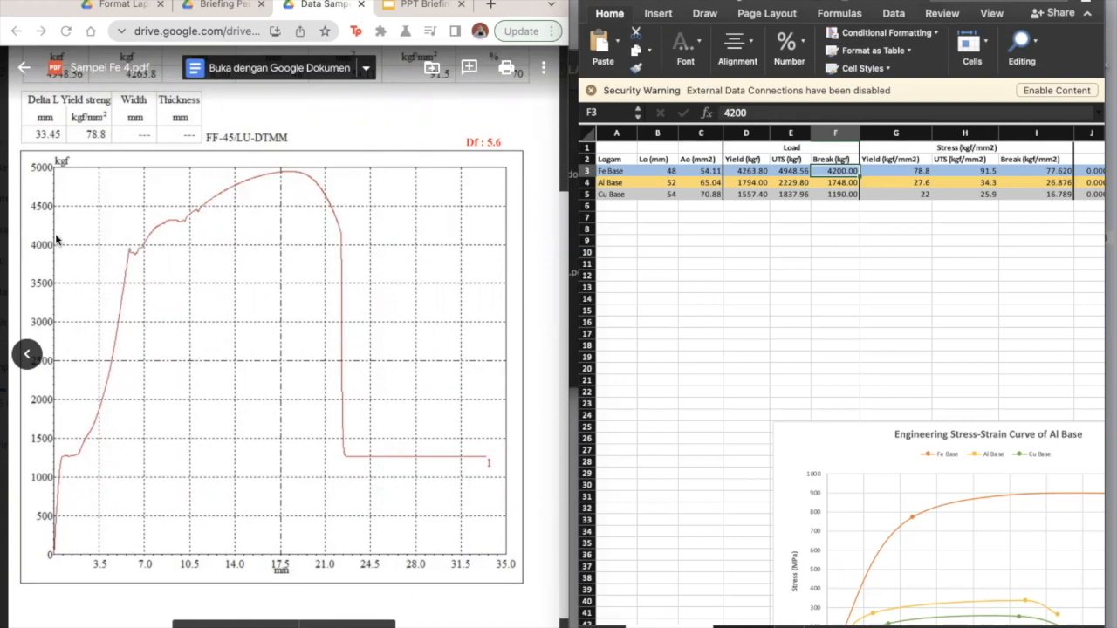
# - Compare Fe Base's yield and UTS stresses in kgf/mm2 with the strength values in the report tables
pyautogui.click(896, 170)
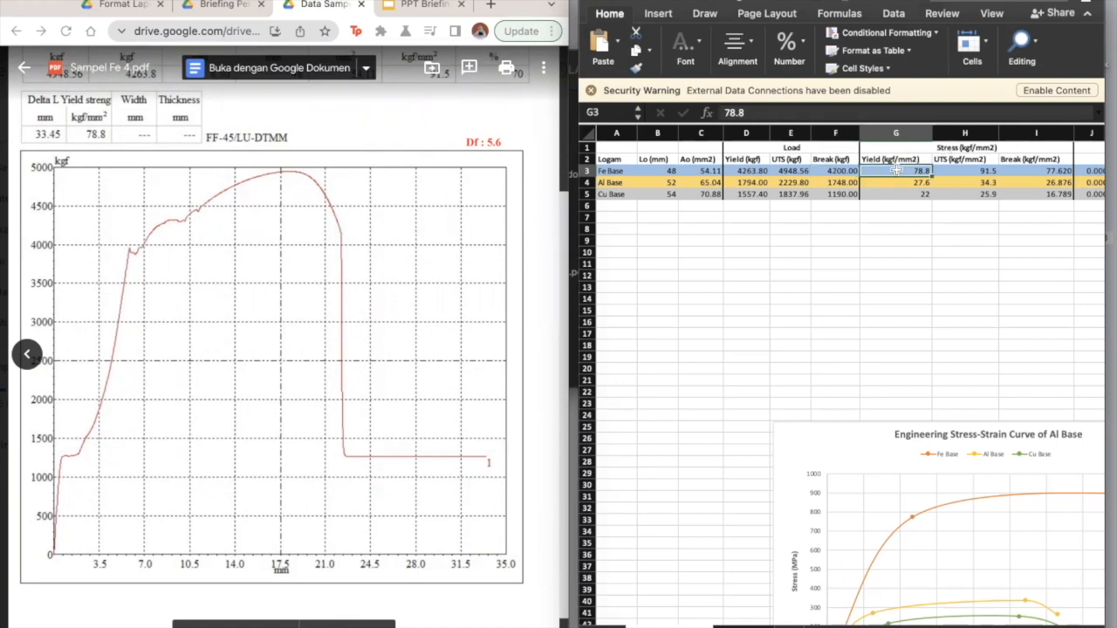
pyautogui.hscroll(2, 949, 172)
pyautogui.hscroll(1, 950, 172)
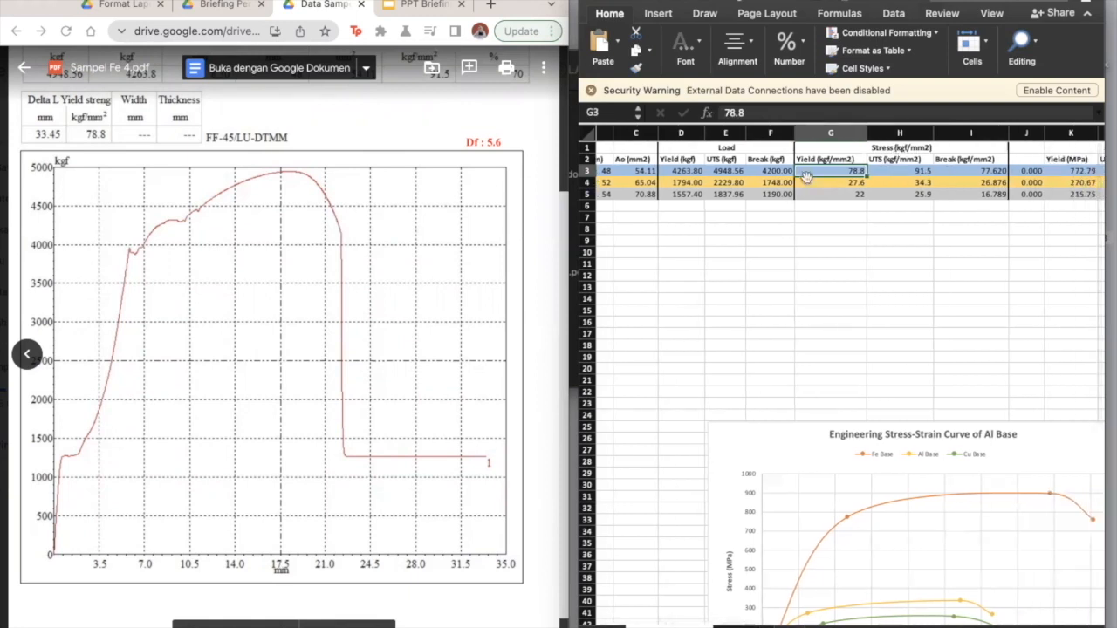
pyautogui.scroll(1, 337, 259)
pyautogui.scroll(2, 336, 258)
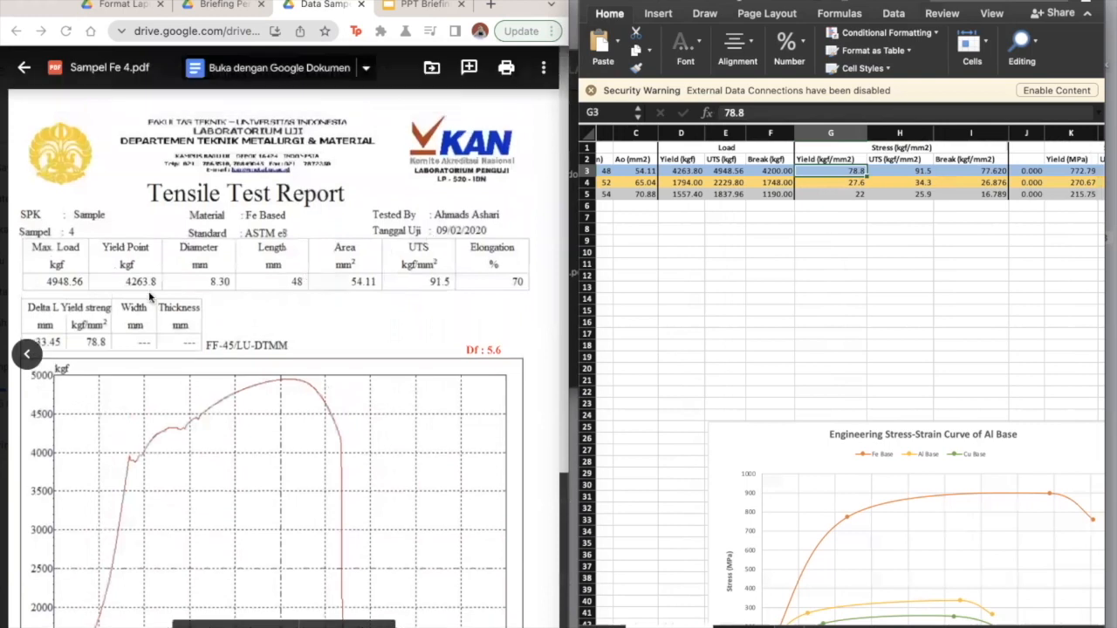
pyautogui.scroll(-1, 127, 304)
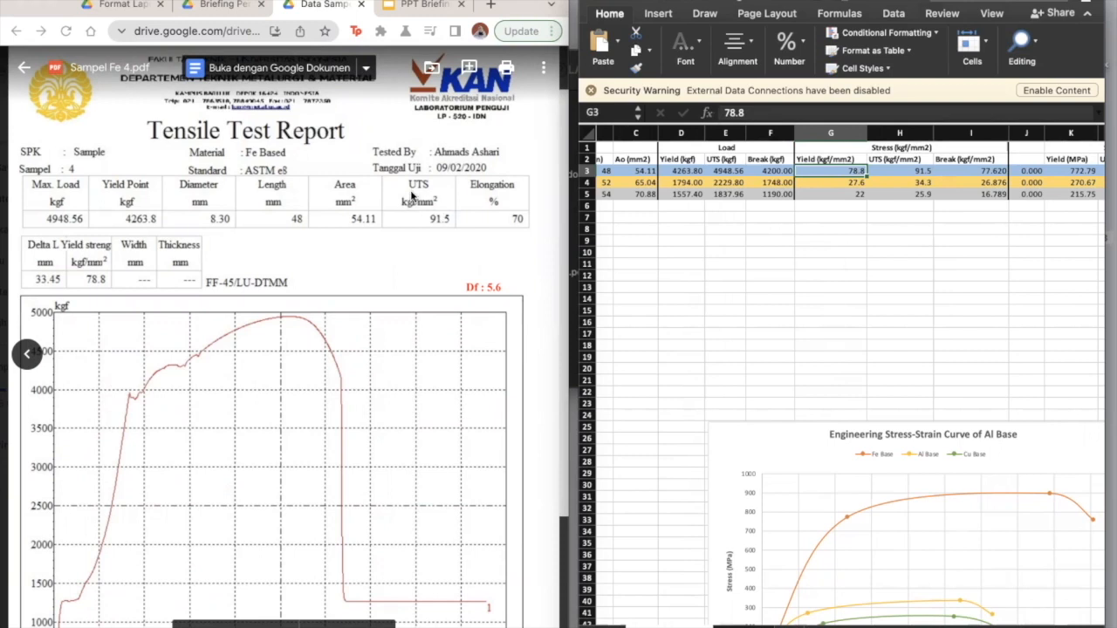
# - Inspect the Fe Base break stress formula in I3 and trace the break load and area cells it refers to
pyautogui.click(960, 171)
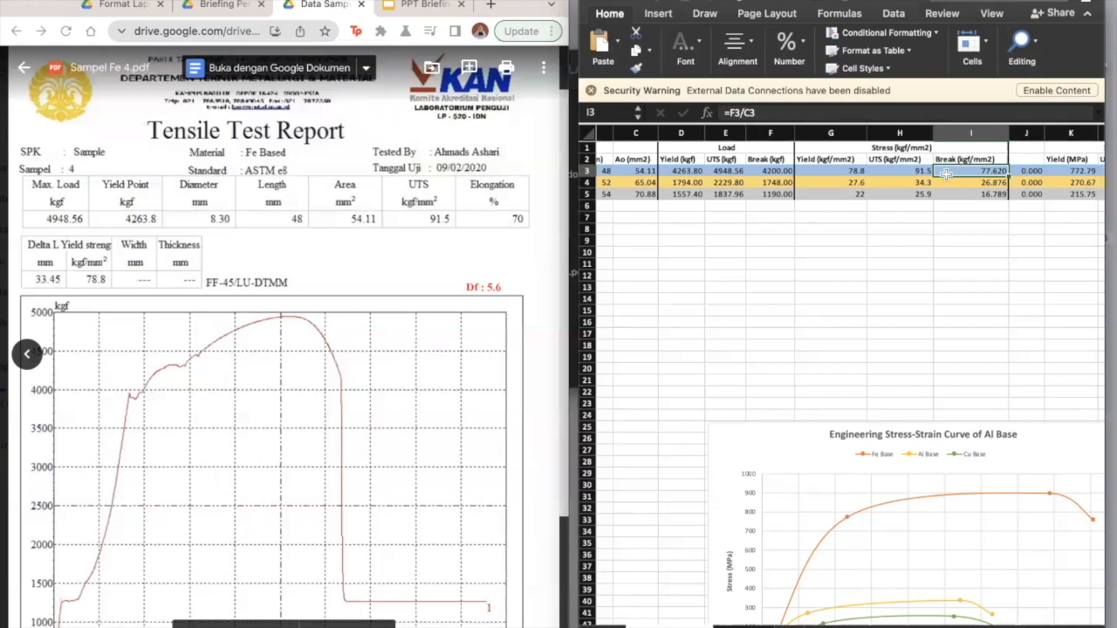
pyautogui.click(766, 171)
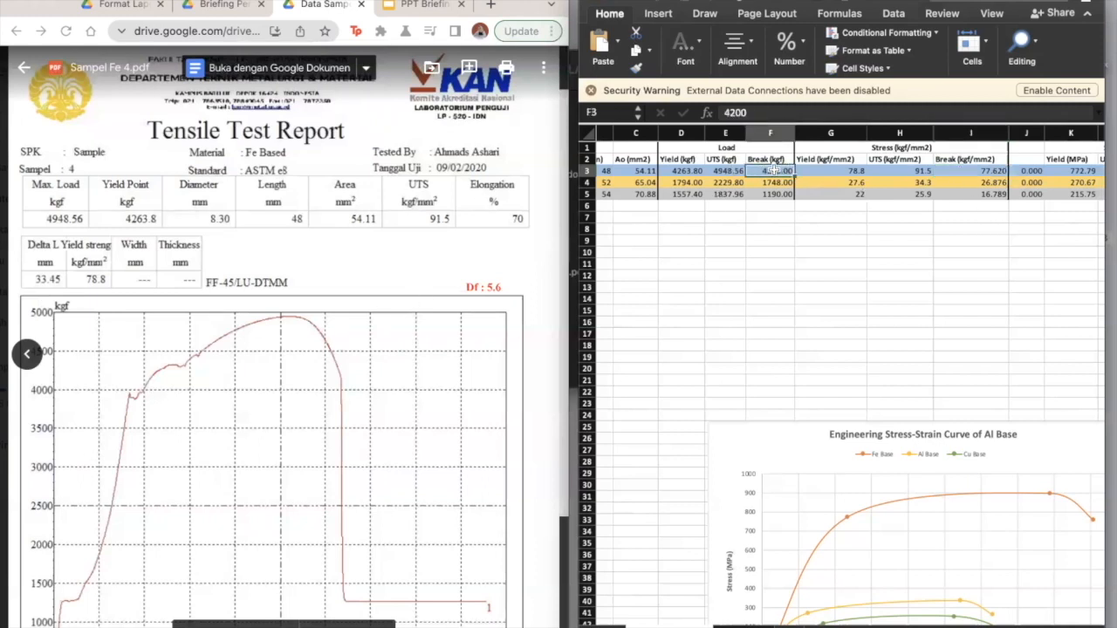
pyautogui.hscroll(-2, 772, 171)
pyautogui.press('Left')
pyautogui.press('Left')
pyautogui.press('Left')
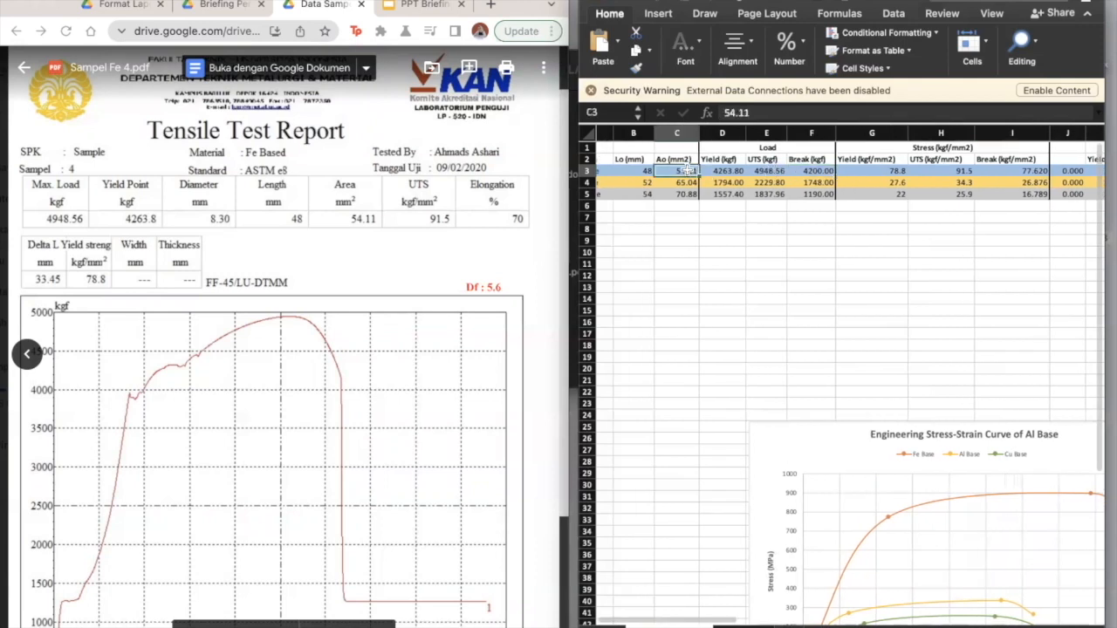
pyautogui.hscroll(2, 821, 201)
pyautogui.click(983, 171)
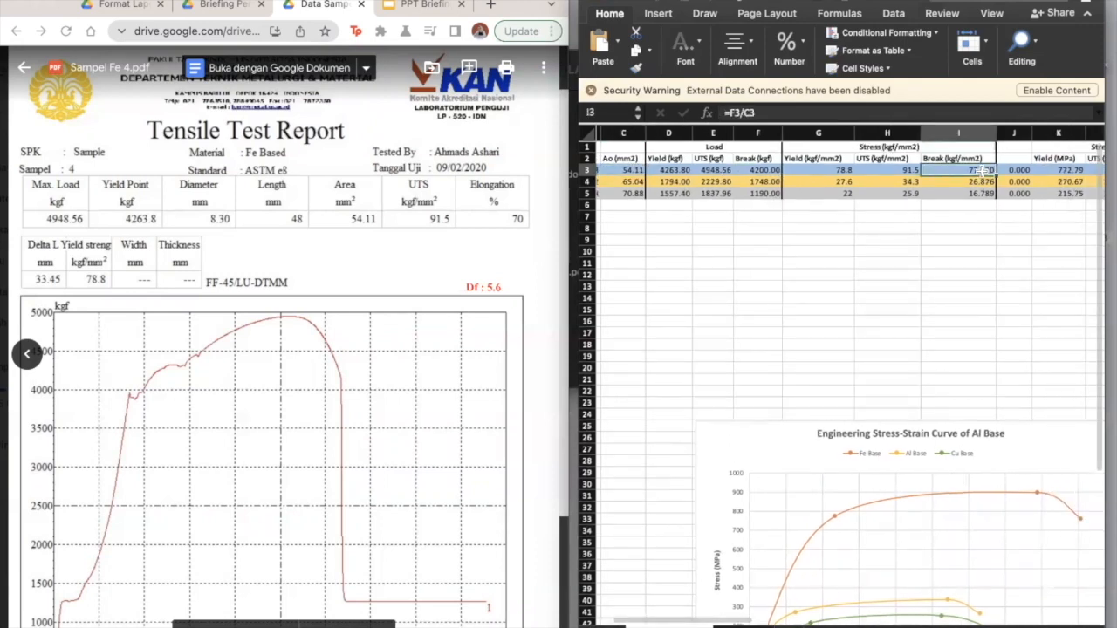
# - Examine how the Stress (Mpa) columns convert Fe Base's kgf/mm2 stresses, checking the factor in N2 and the formulas in row 3
pyautogui.hscroll(5, 983, 171)
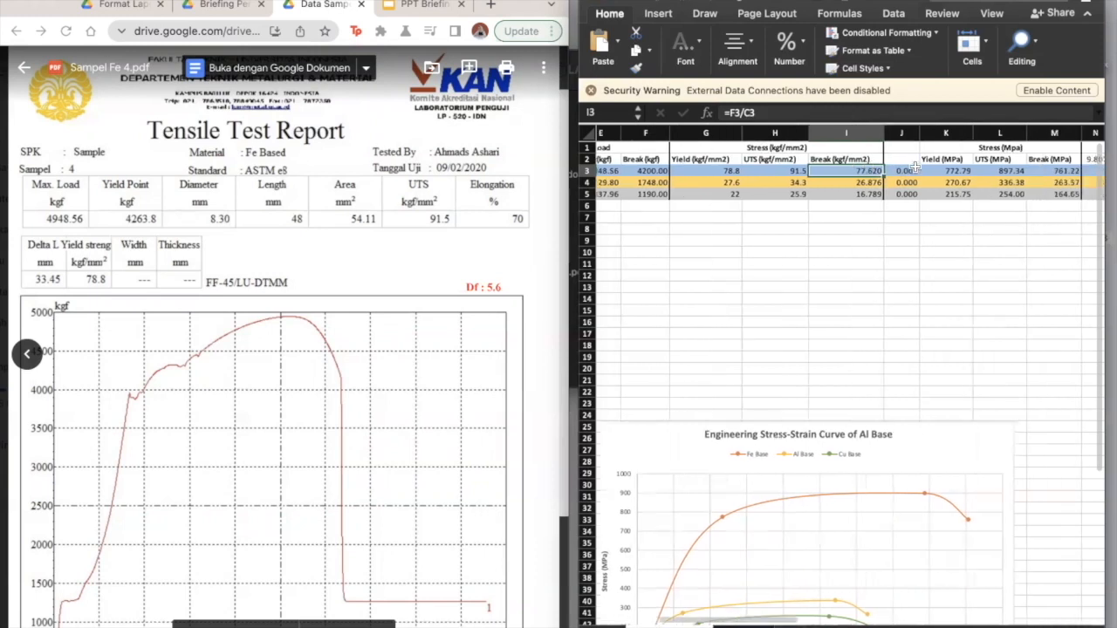
pyautogui.click(825, 148)
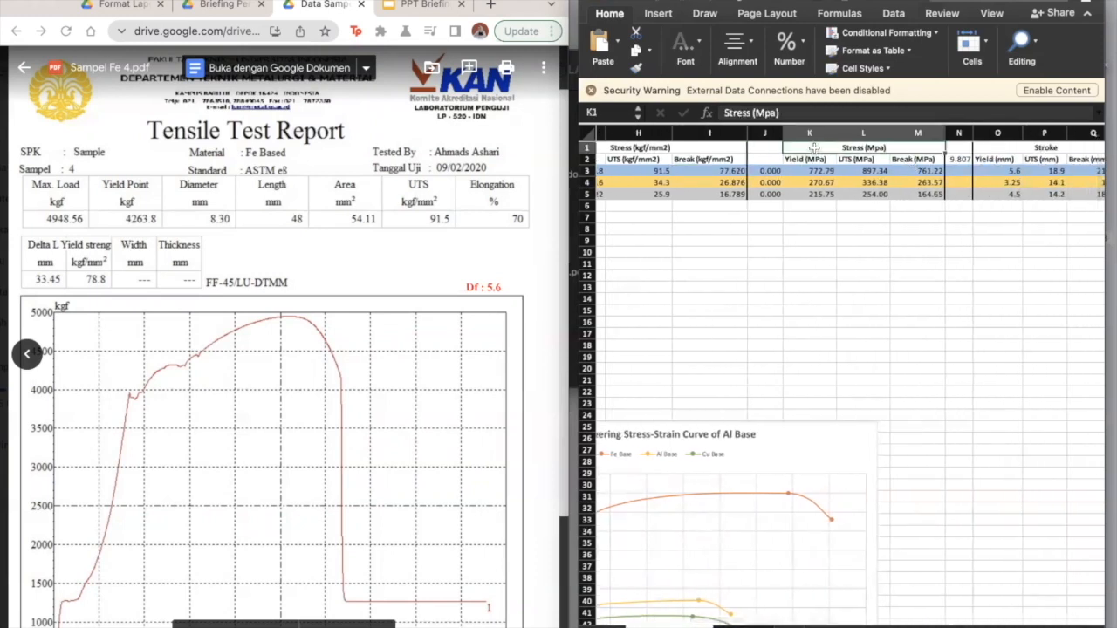
pyautogui.hscroll(1, 803, 166)
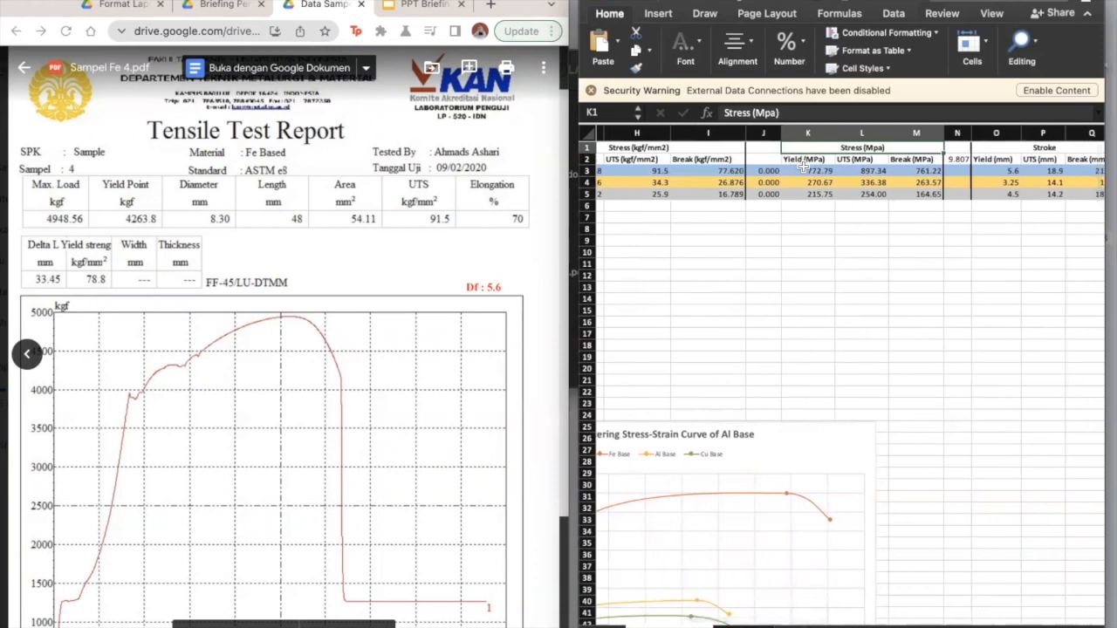
pyautogui.hscroll(-3, 799, 172)
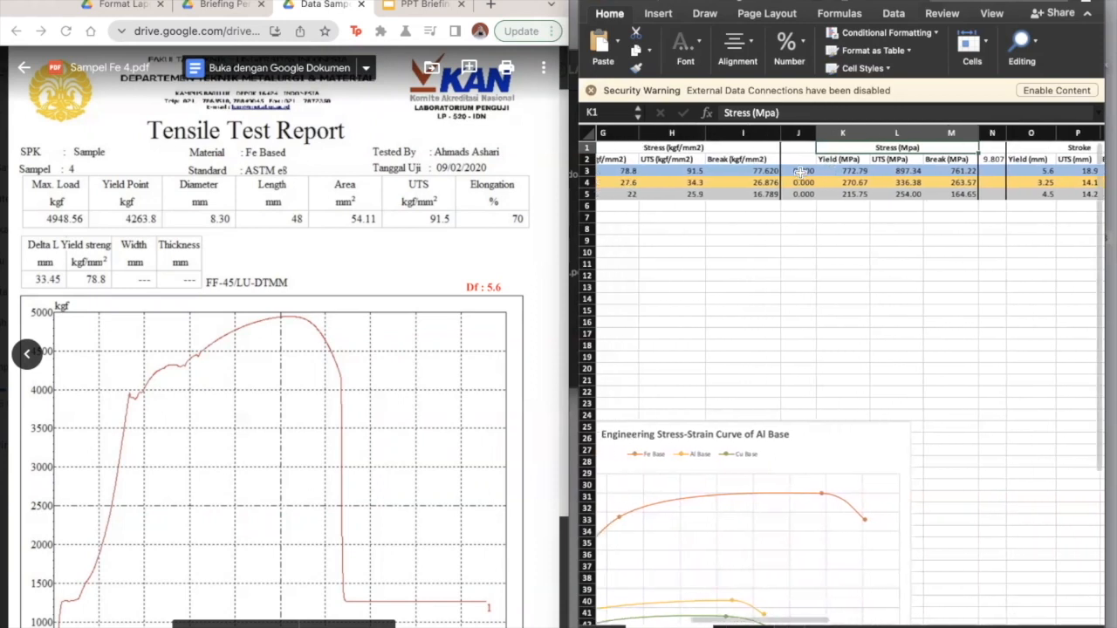
pyautogui.click(638, 170)
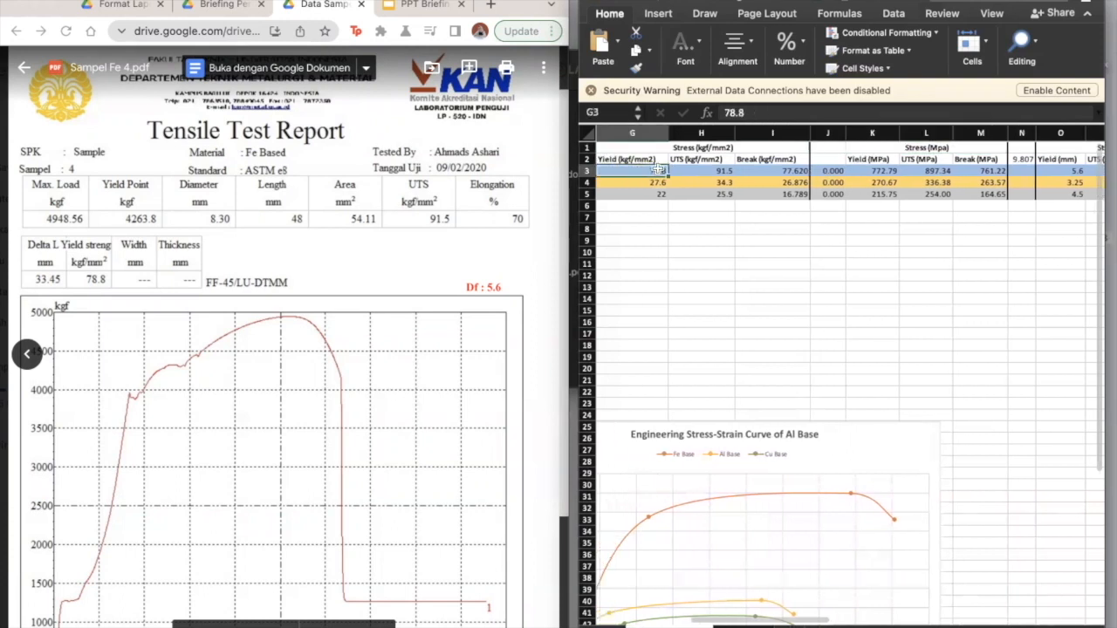
pyautogui.click(1021, 159)
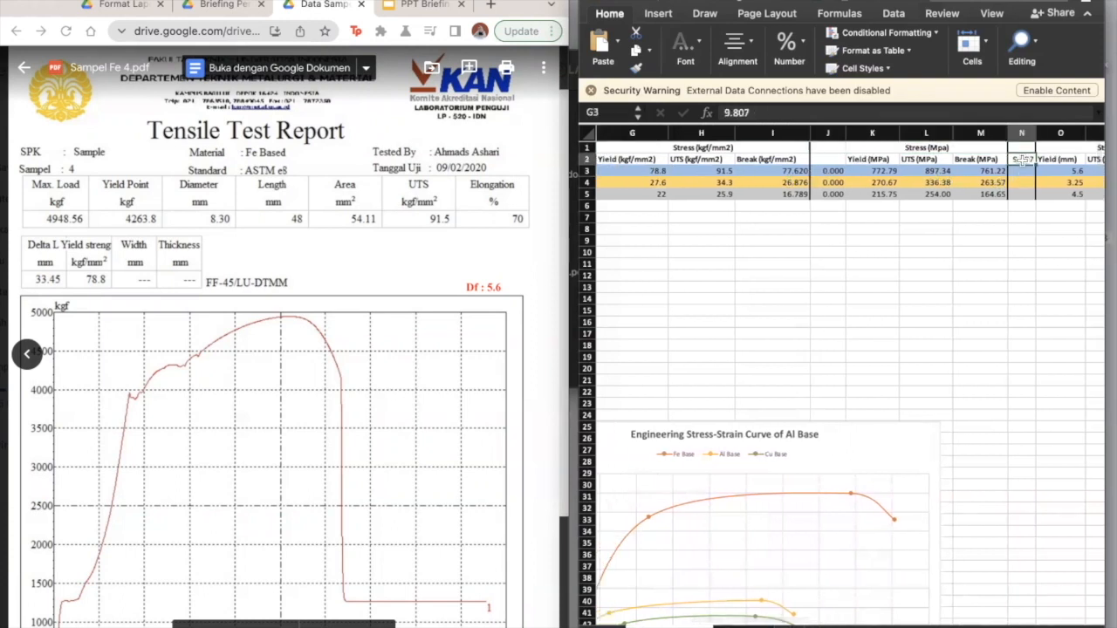
pyautogui.click(883, 171)
pyautogui.click(914, 171)
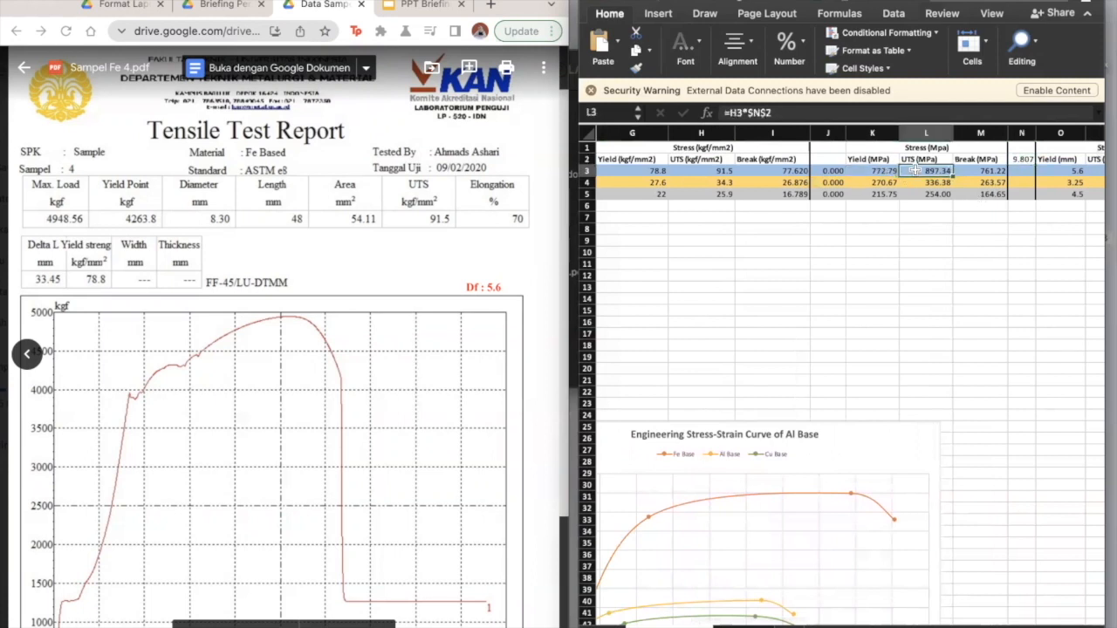
# - Check the break stress conversion in M3 and compare Fe Base's yield, UTS and break strokes with the mm axis of the report's curve
pyautogui.click(964, 172)
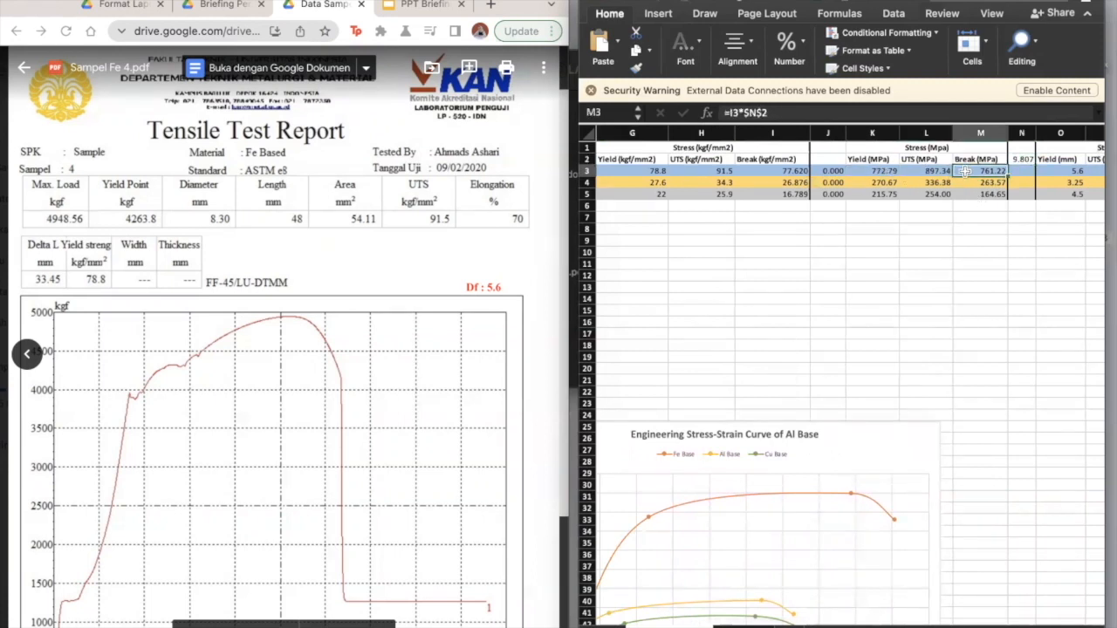
pyautogui.hscroll(5, 964, 172)
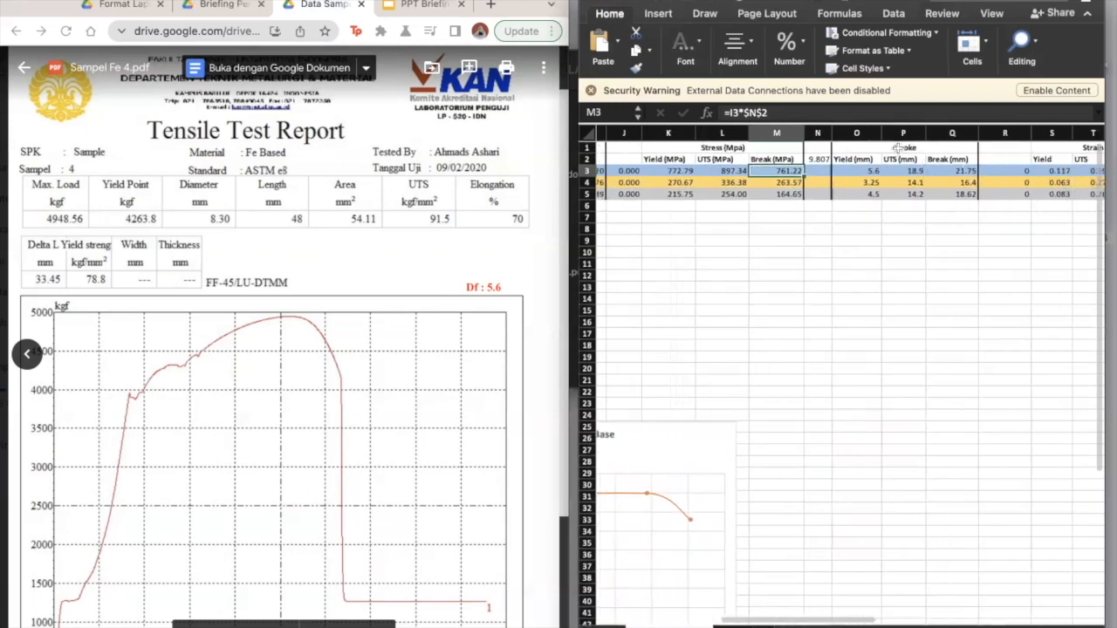
pyautogui.click(898, 148)
pyautogui.scroll(-3, 445, 342)
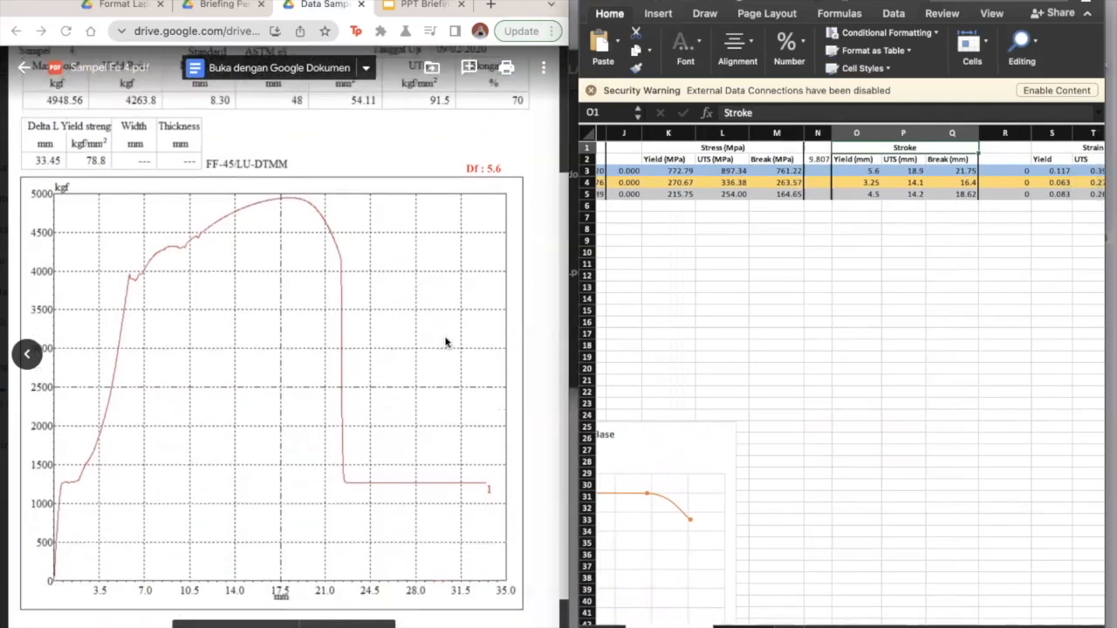
pyautogui.scroll(-1, 445, 342)
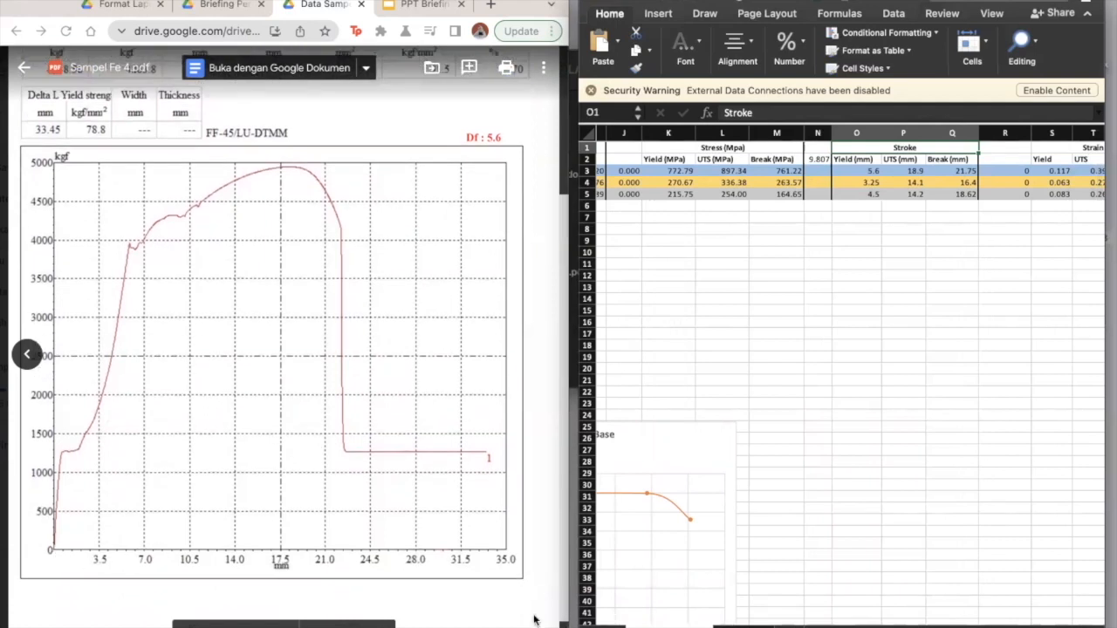
pyautogui.click(850, 171)
pyautogui.scroll(3, 336, 292)
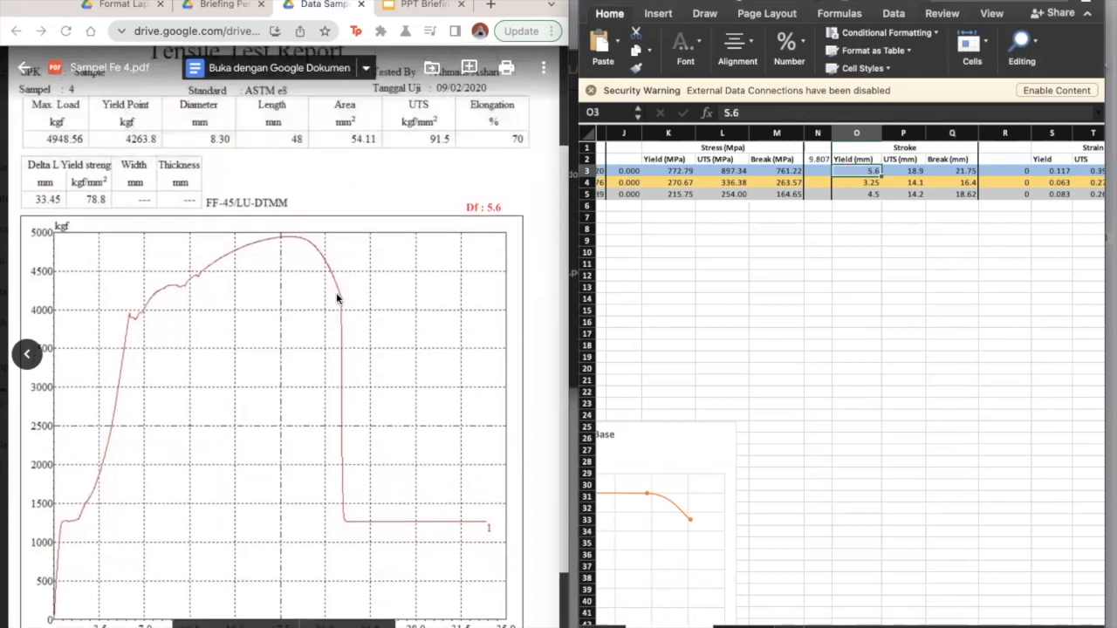
pyautogui.scroll(-5, 337, 298)
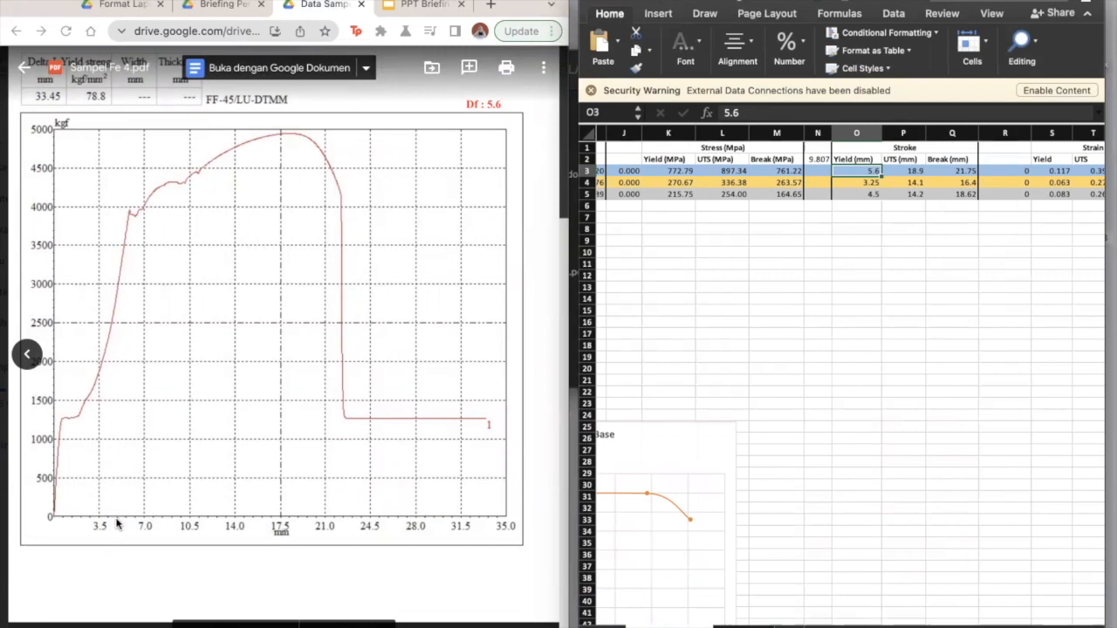
pyautogui.click(898, 172)
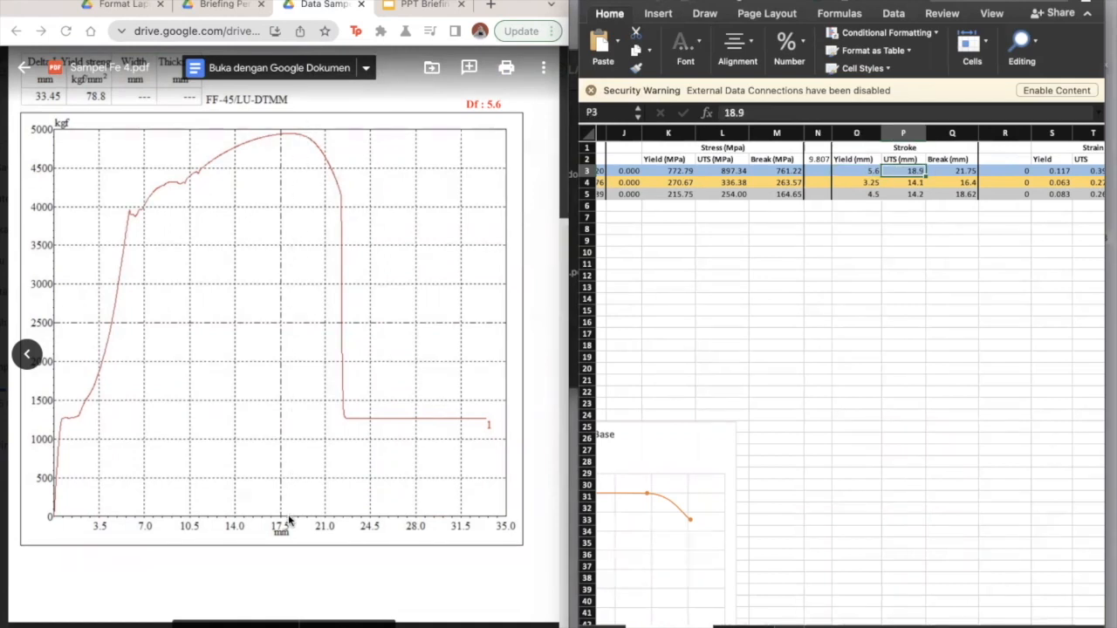
pyautogui.click(956, 170)
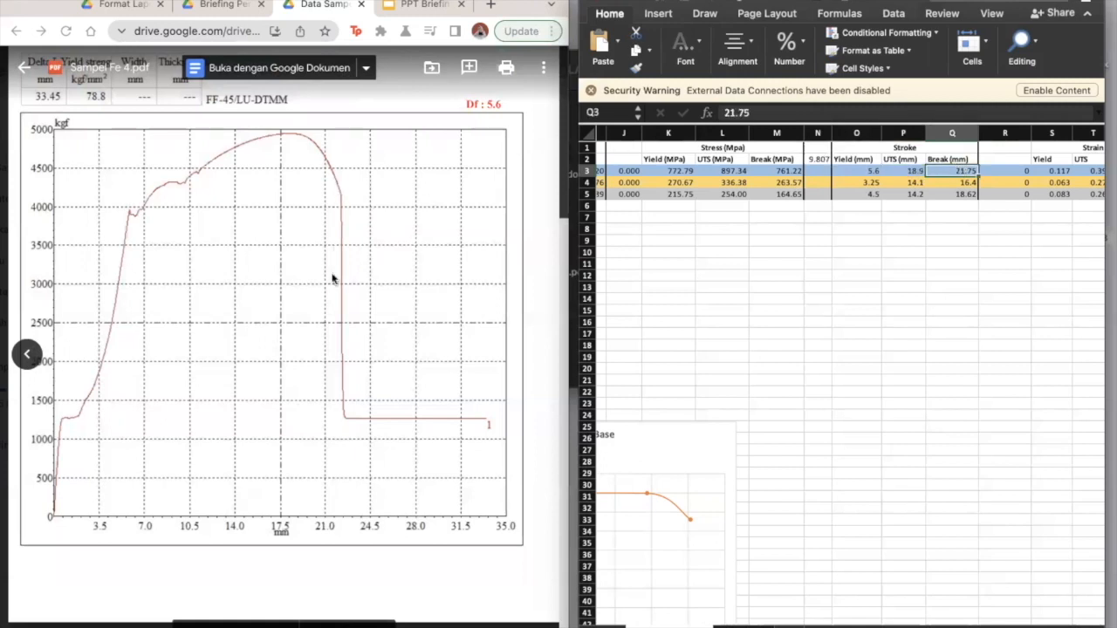
# - Inspect Fe Base's yield strain formula in S3 and match the initial length in B3 with the report's Length value
pyautogui.hscroll(3, 852, 206)
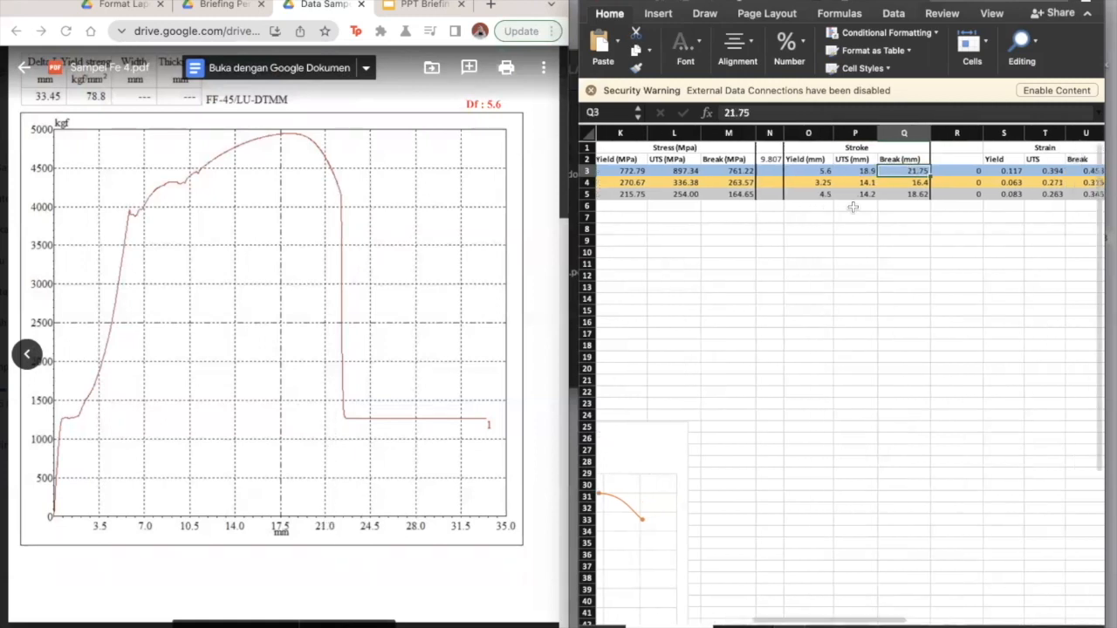
pyautogui.hscroll(1, 853, 207)
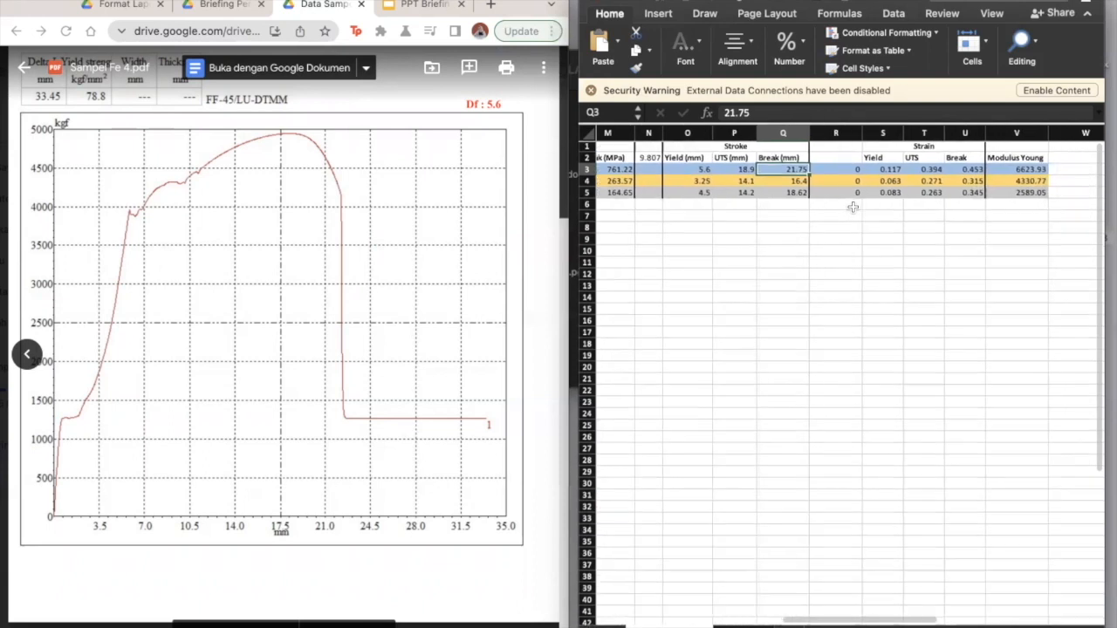
pyautogui.click(880, 169)
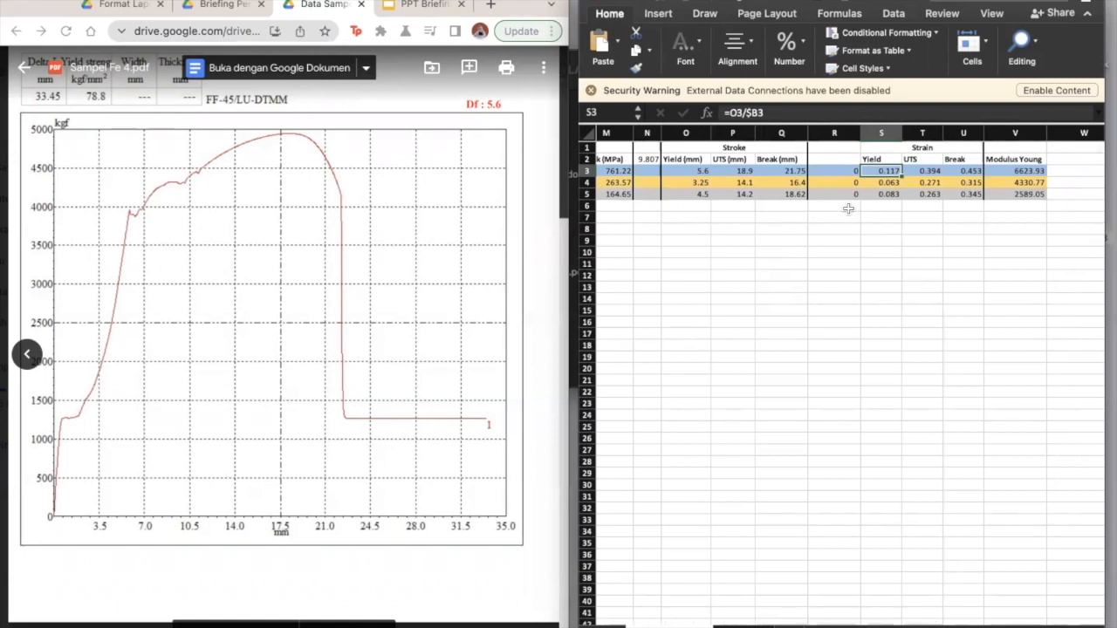
pyautogui.click(717, 147)
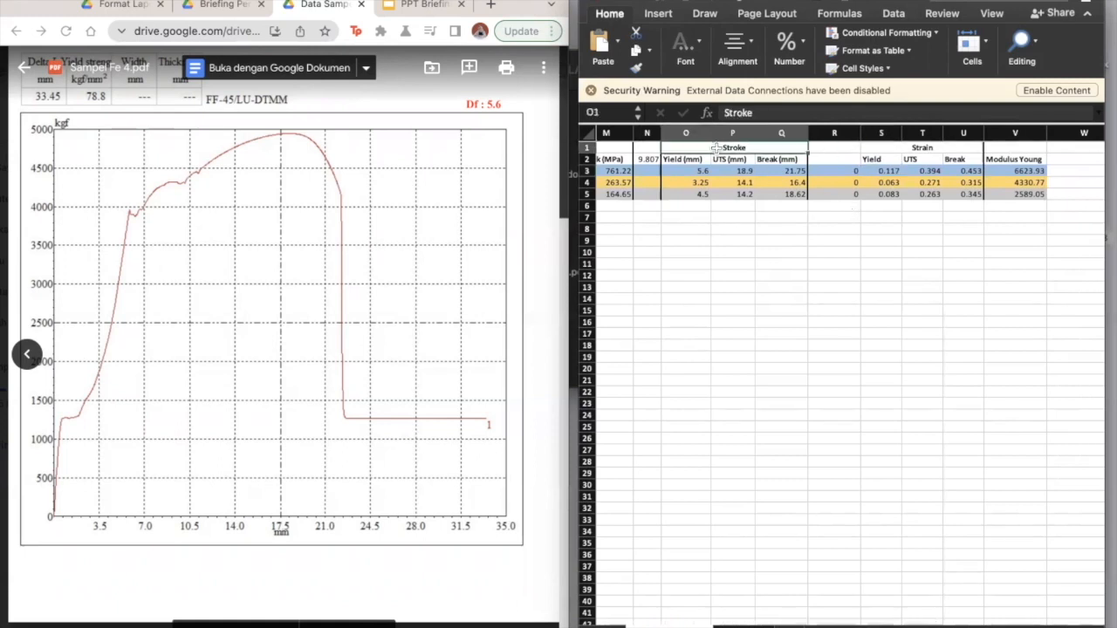
pyautogui.click(878, 172)
pyautogui.hscroll(-10, 814, 179)
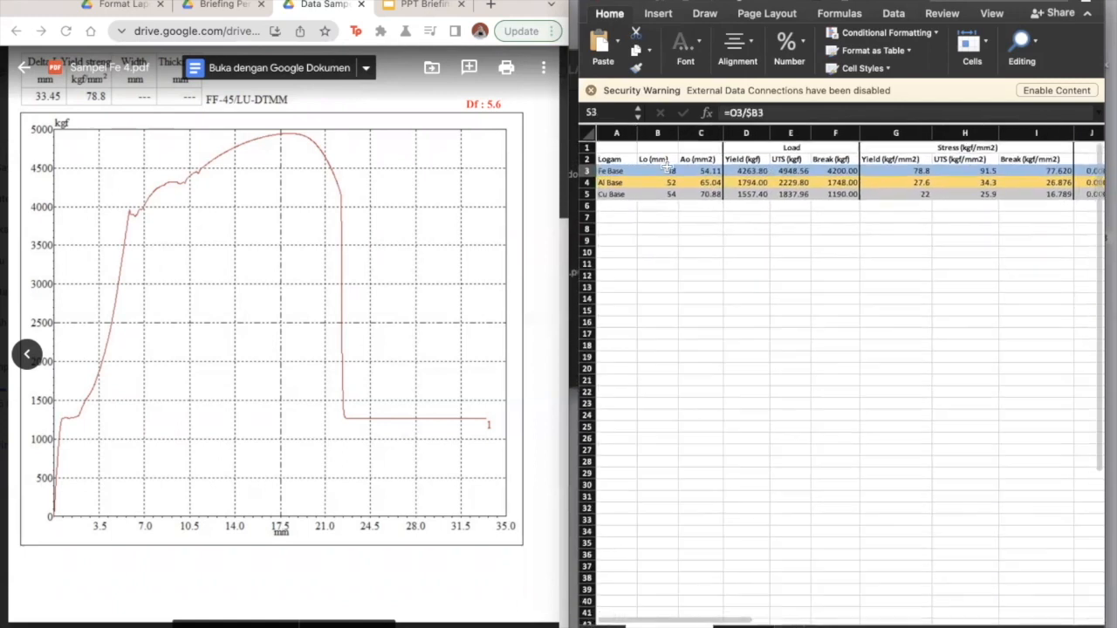
pyautogui.click(668, 171)
pyautogui.scroll(3, 399, 236)
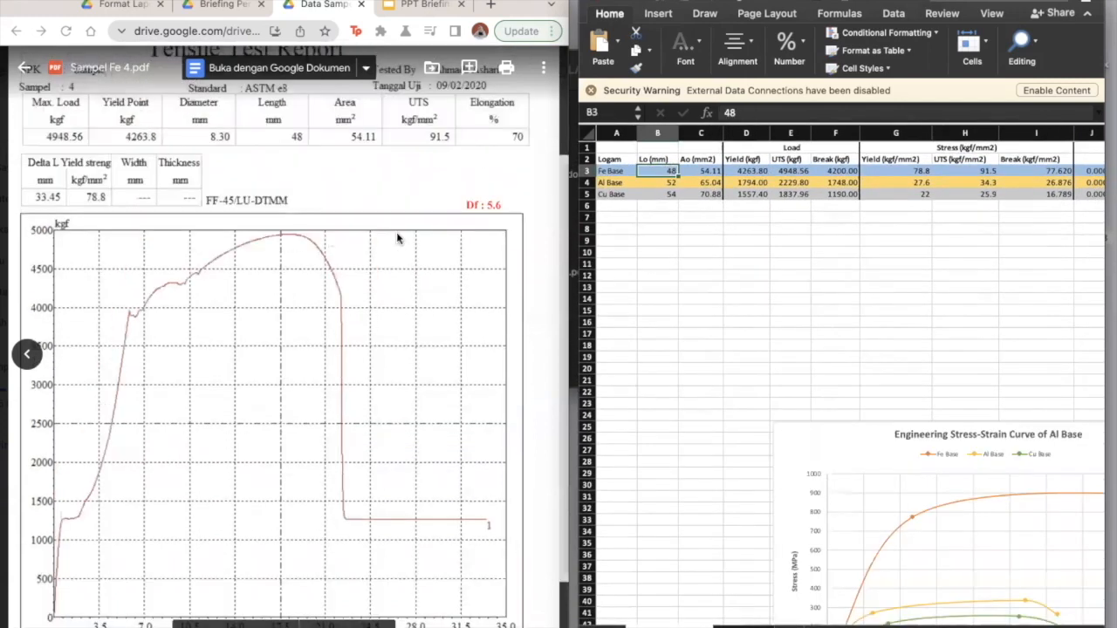
pyautogui.scroll(3, 279, 257)
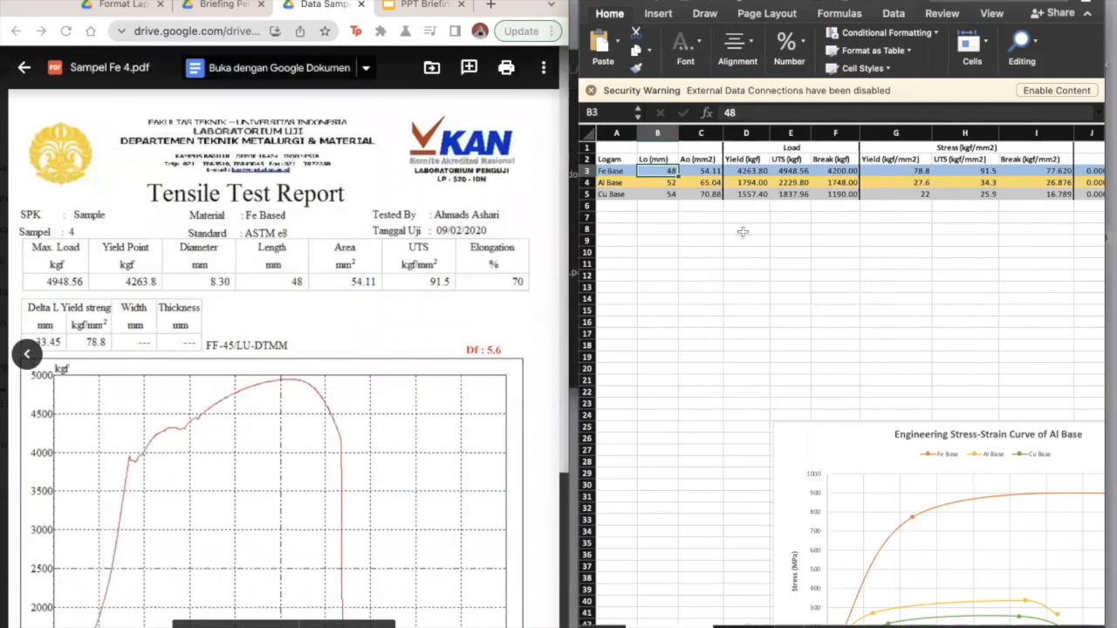
# - Trace the yield strain formula in S3 back to the yield stroke in O3 and the initial length in B3
pyautogui.hscroll(8, 743, 231)
pyautogui.hscroll(4, 942, 166)
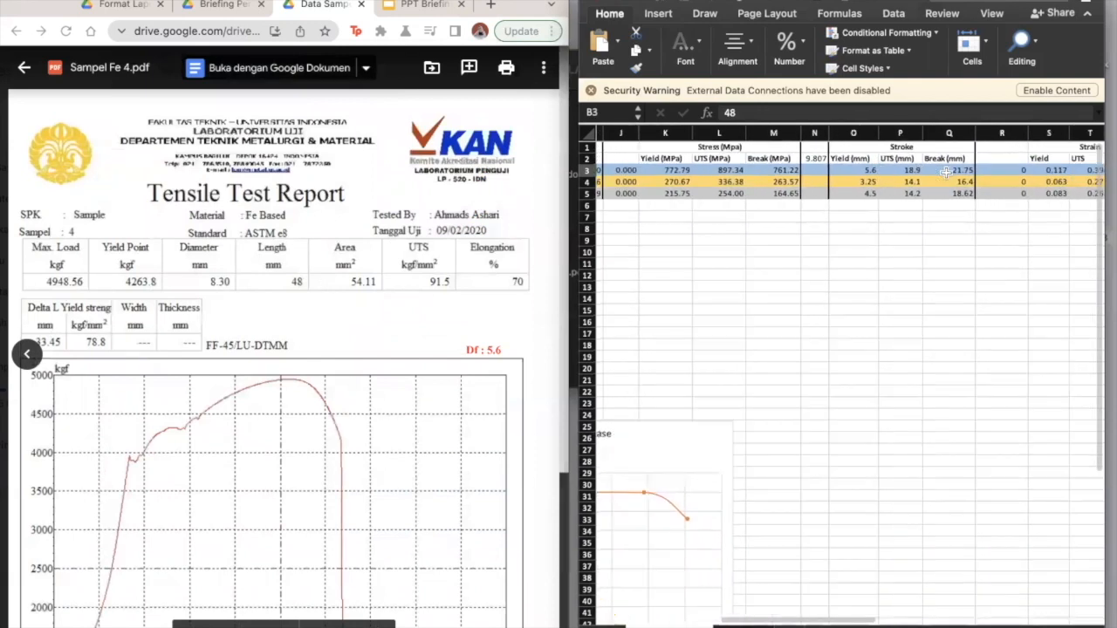
pyautogui.click(960, 171)
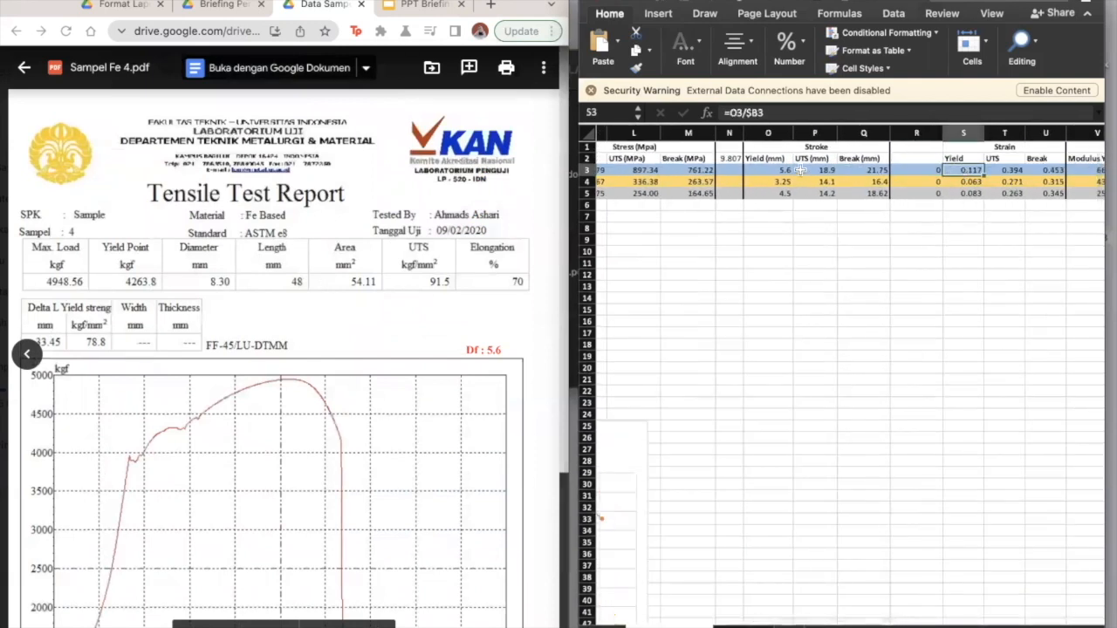
pyautogui.click(767, 171)
pyautogui.hscroll(-5, 673, 177)
pyautogui.click(673, 176)
# - Compare the yield, UTS and break strain formulas of Fe Base in S3, T3 and U3
pyautogui.hscroll(10, 889, 171)
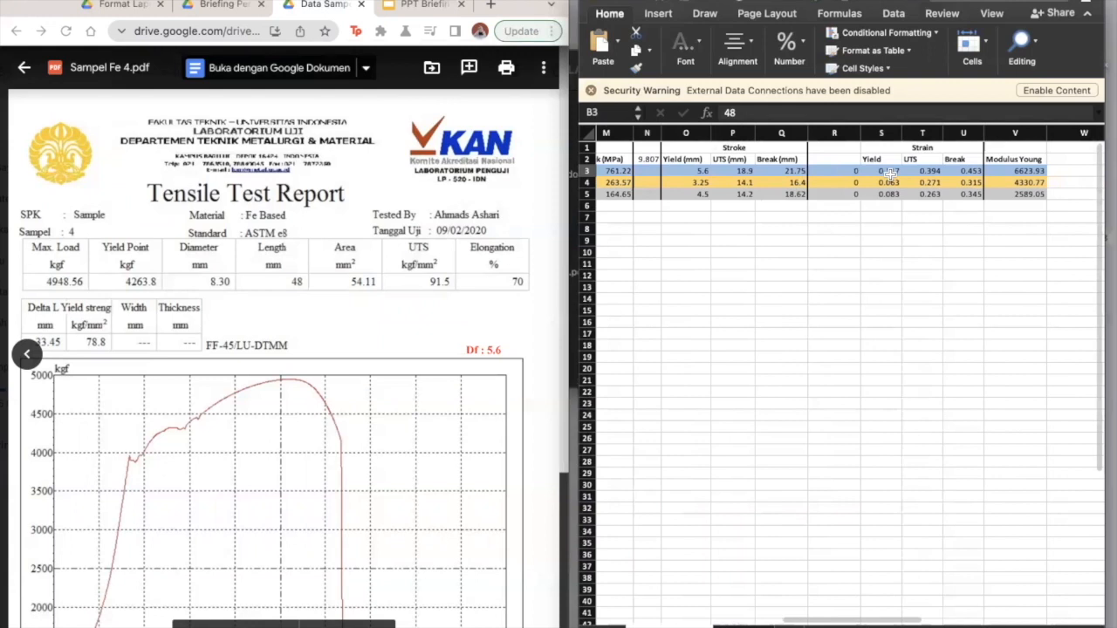
pyautogui.click(888, 171)
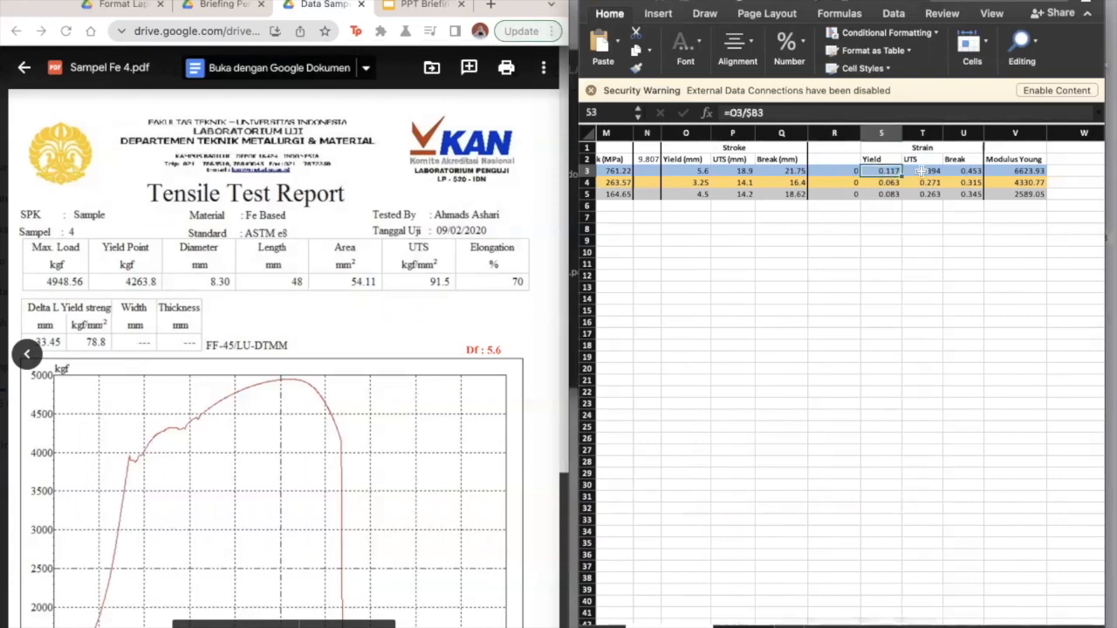
pyautogui.click(921, 171)
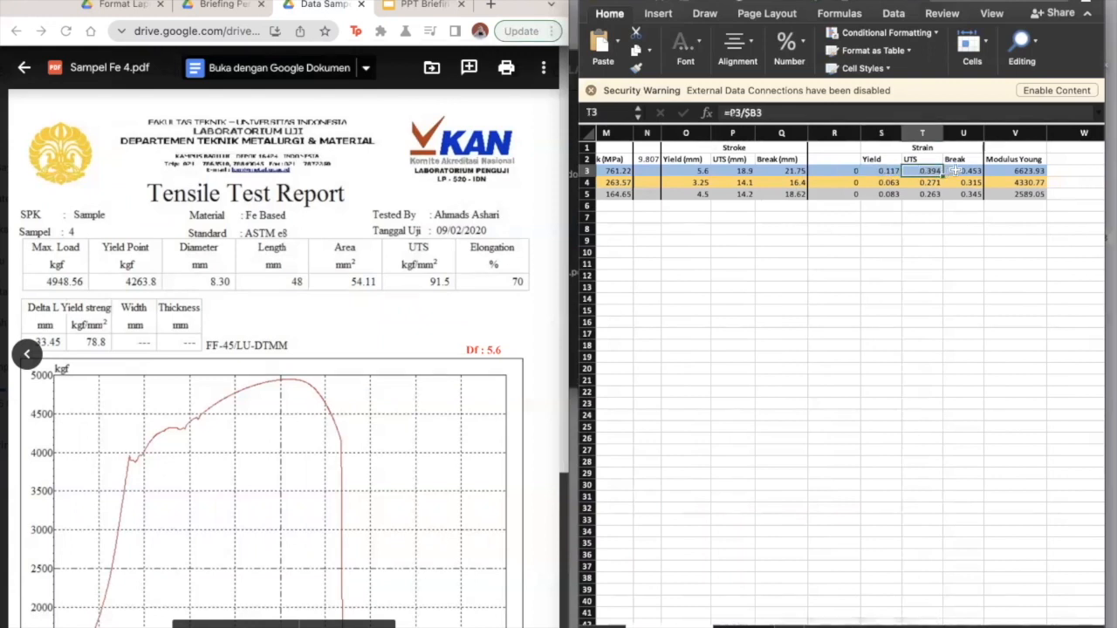
pyautogui.click(954, 171)
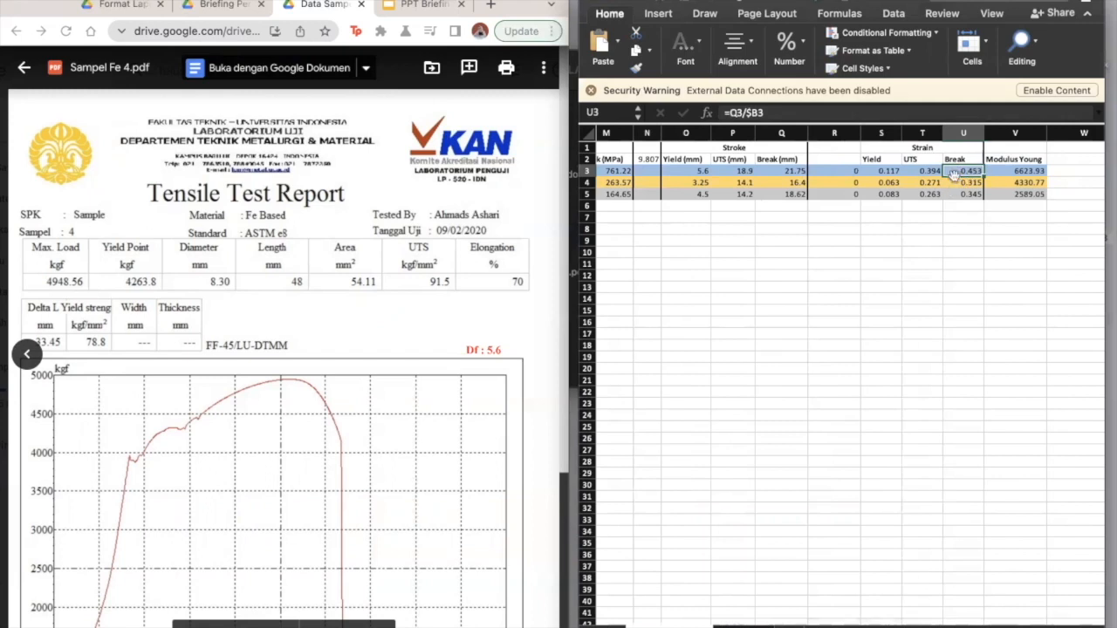
# - Examine Fe Base's Modulus Young formula in V3 and trace the yield stress in K3 and yield strain in S3 it divides
pyautogui.hscroll(2, 954, 172)
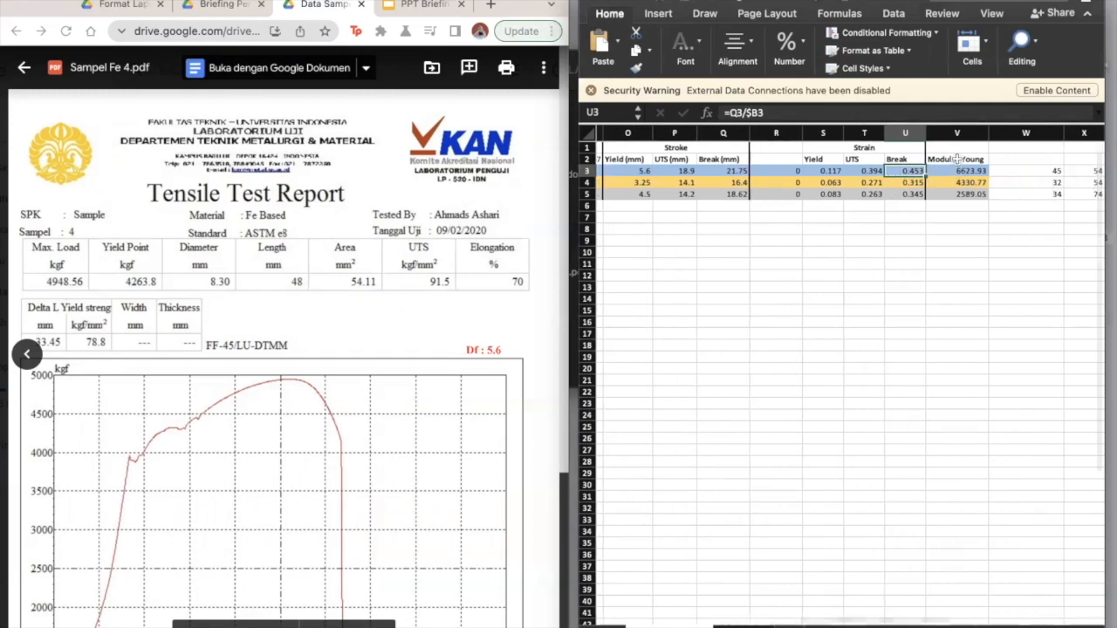
pyautogui.click(957, 159)
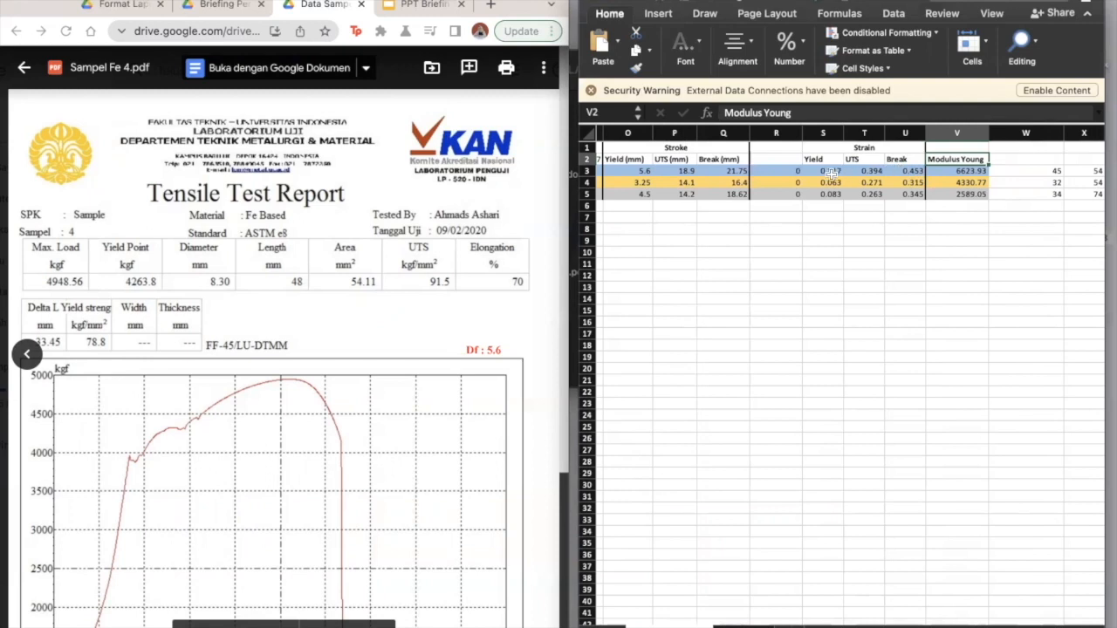
pyautogui.click(939, 171)
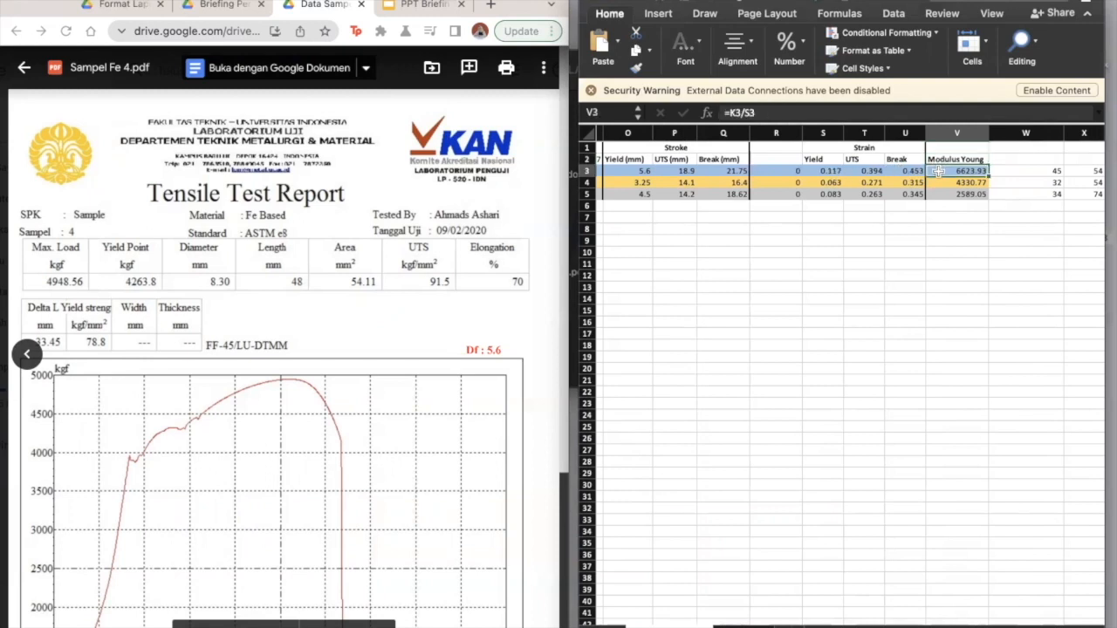
pyautogui.hscroll(-3, 754, 194)
pyautogui.hscroll(-2, 754, 195)
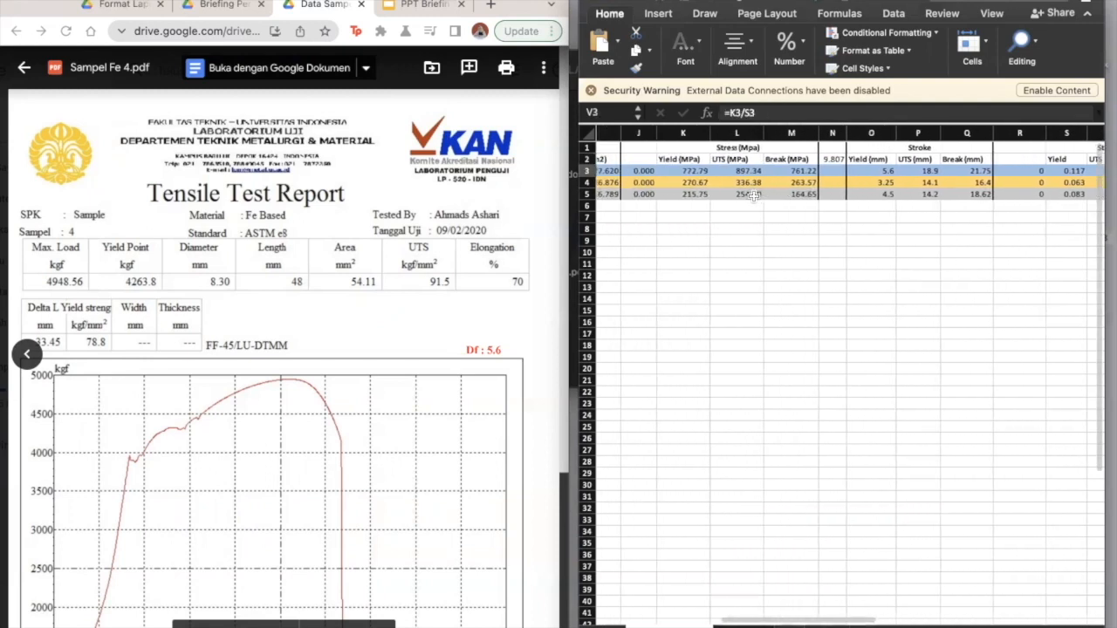
pyautogui.click(689, 173)
pyautogui.hscroll(5, 752, 172)
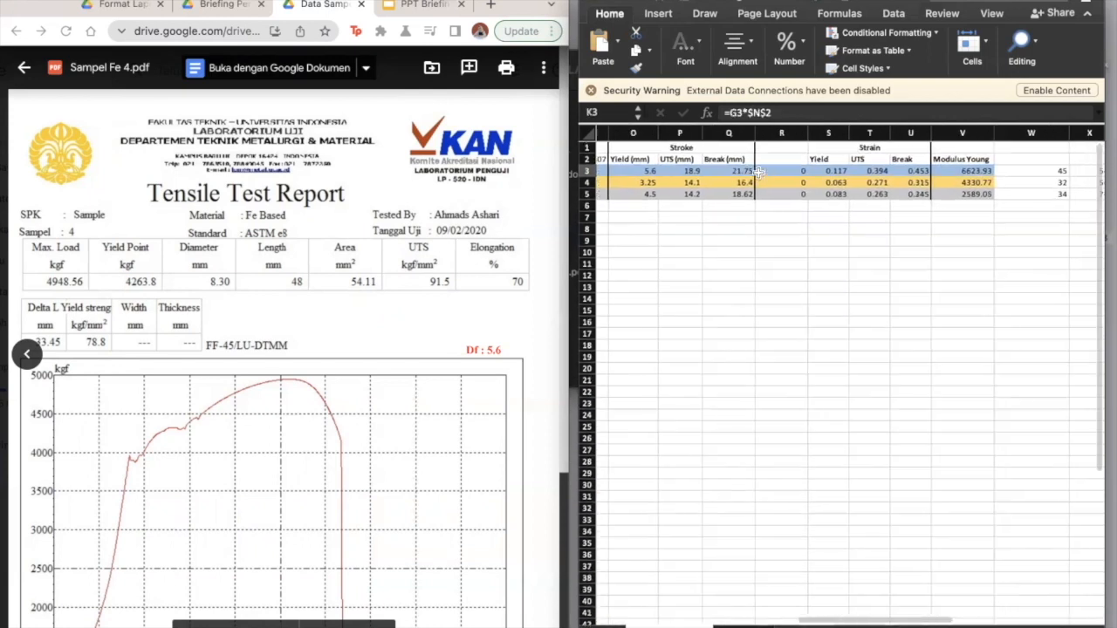
pyautogui.click(823, 171)
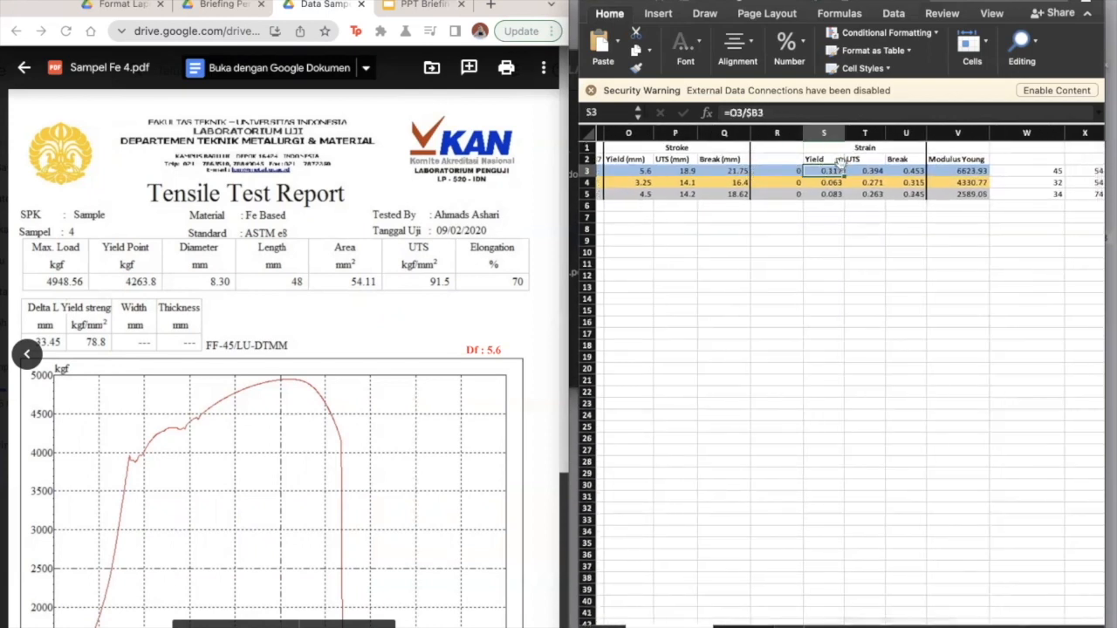
pyautogui.click(956, 171)
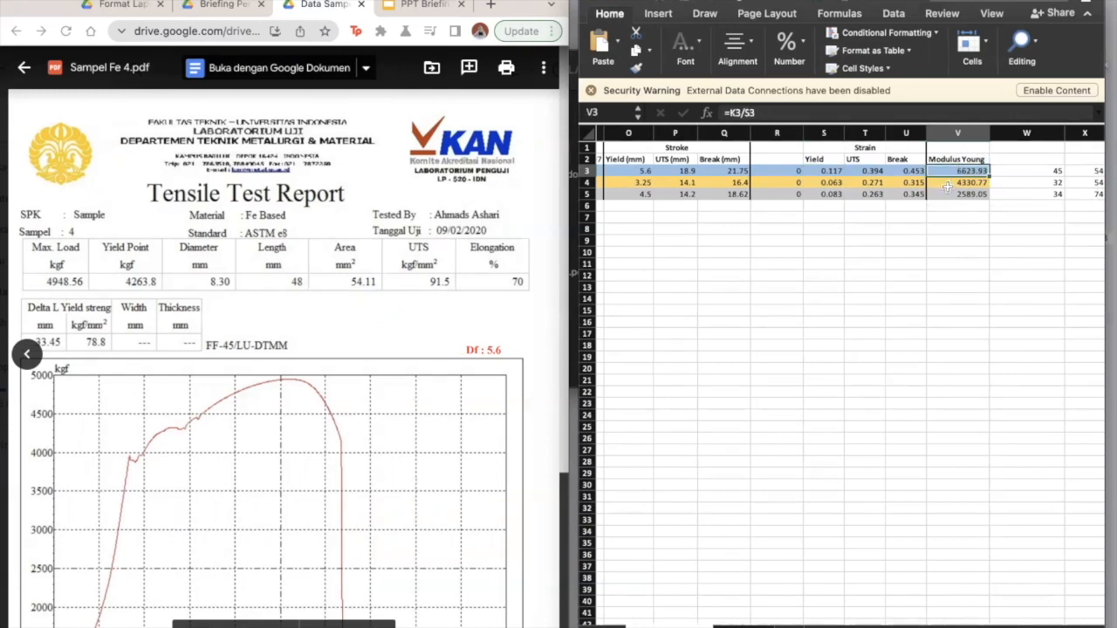
# - Look over the Fe Base, Al Base and Cu Base rows and the engineering stress-strain chart below the table
pyautogui.hscroll(-10, 946, 186)
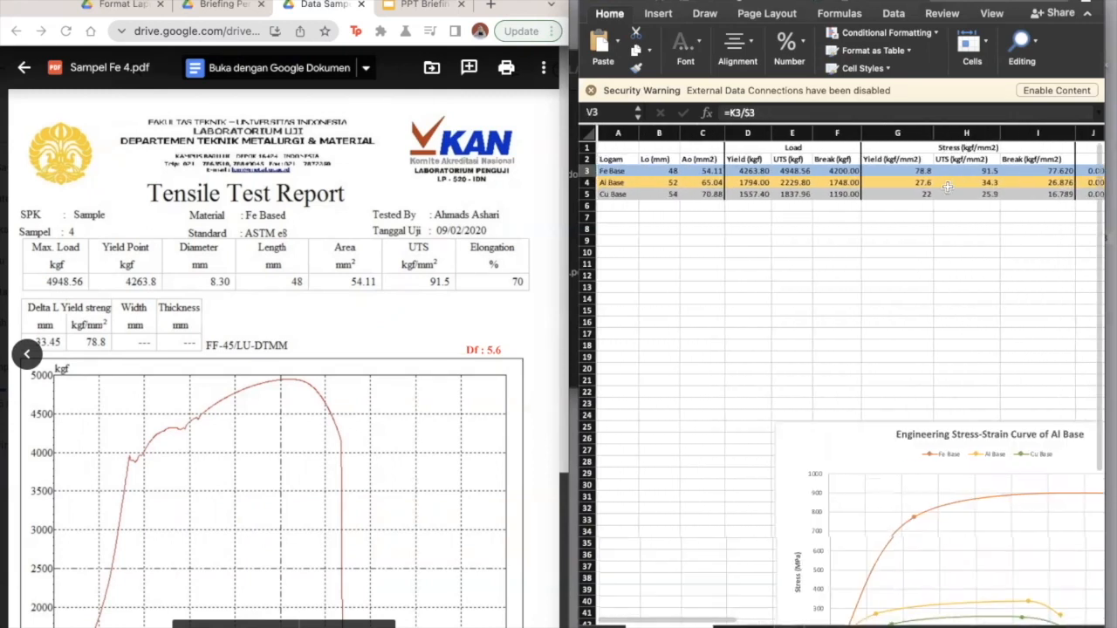
pyautogui.click(624, 171)
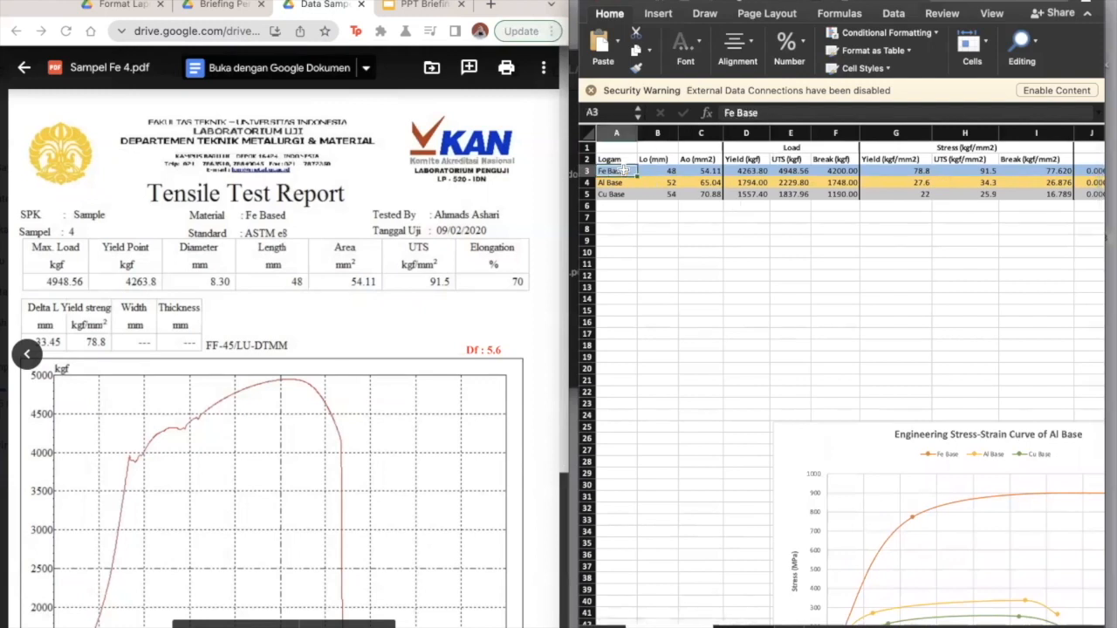
pyautogui.click(620, 182)
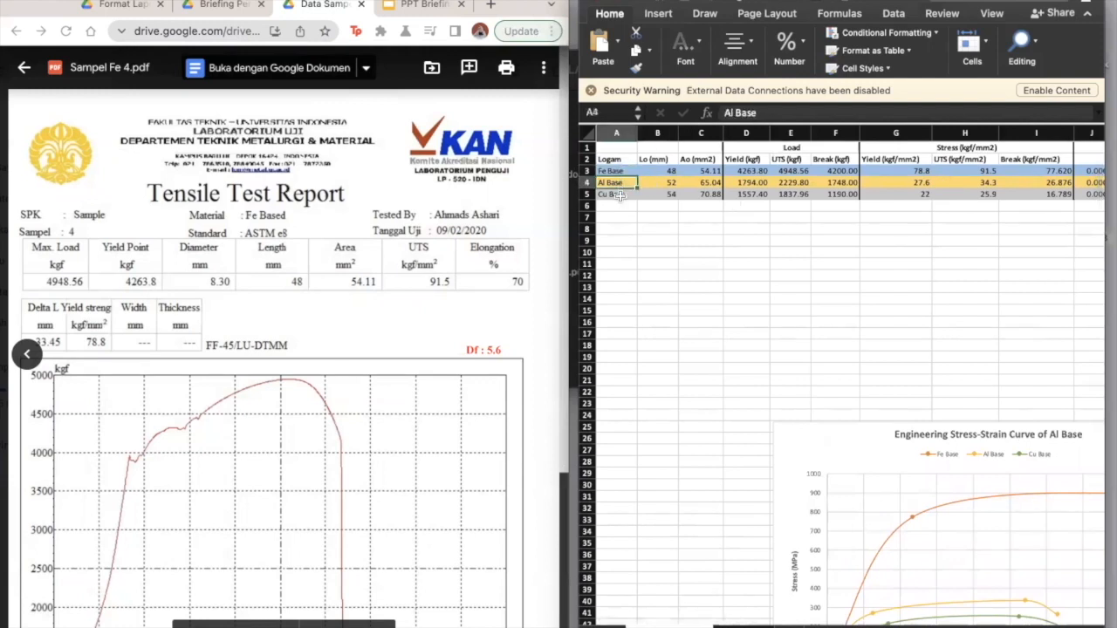
pyautogui.click(618, 194)
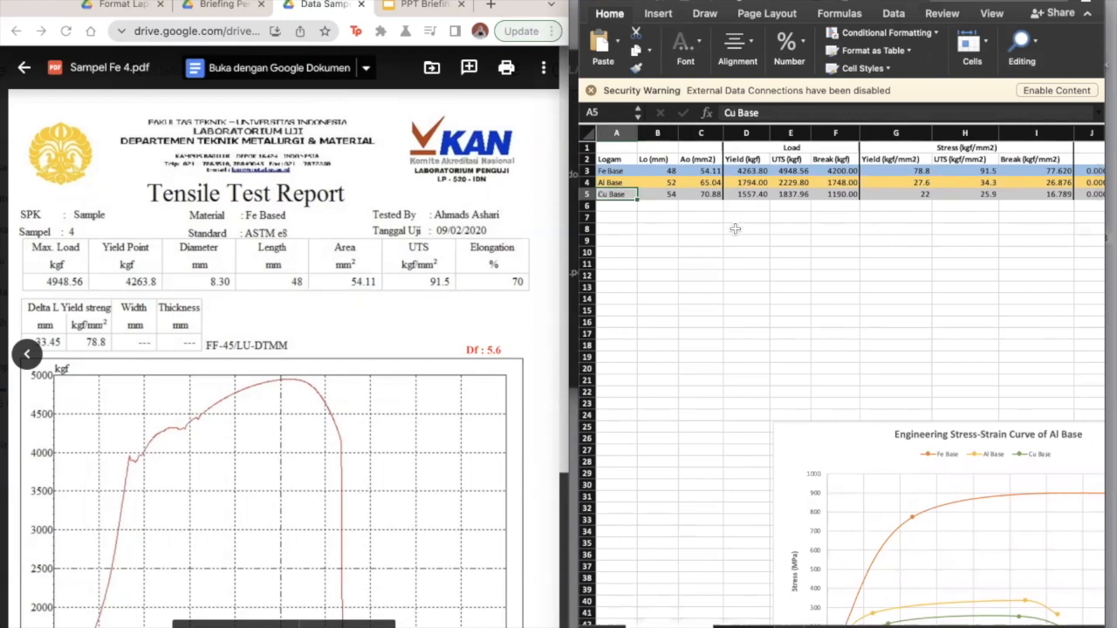
pyautogui.hscroll(3, 770, 303)
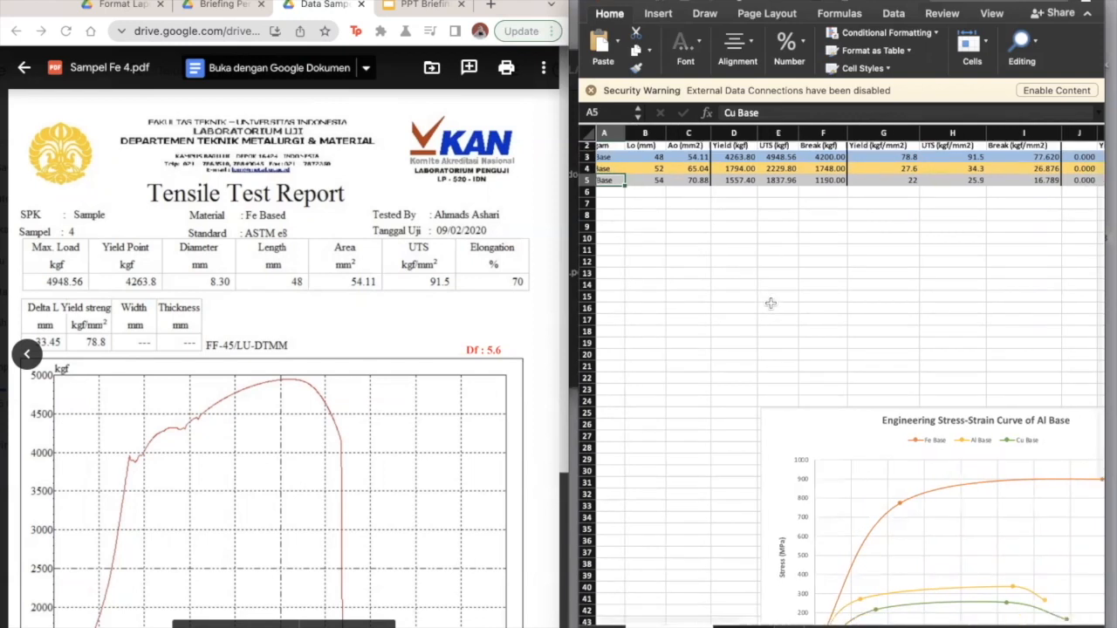
pyautogui.scroll(-5, 770, 303)
pyautogui.scroll(5, 770, 303)
pyautogui.hscroll(-3, 770, 303)
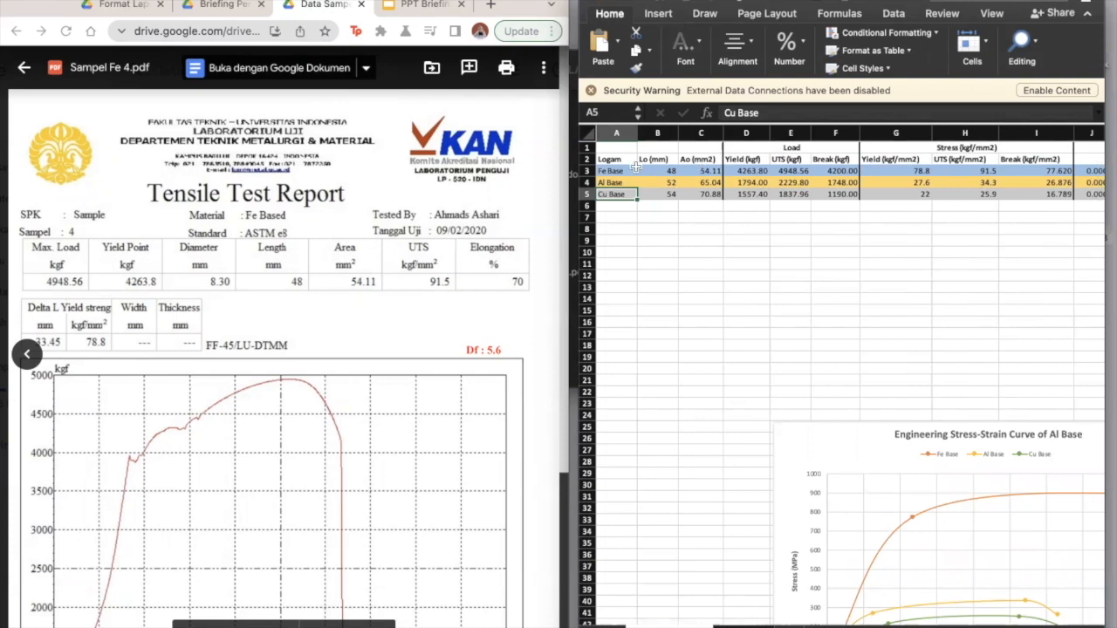
pyautogui.click(614, 182)
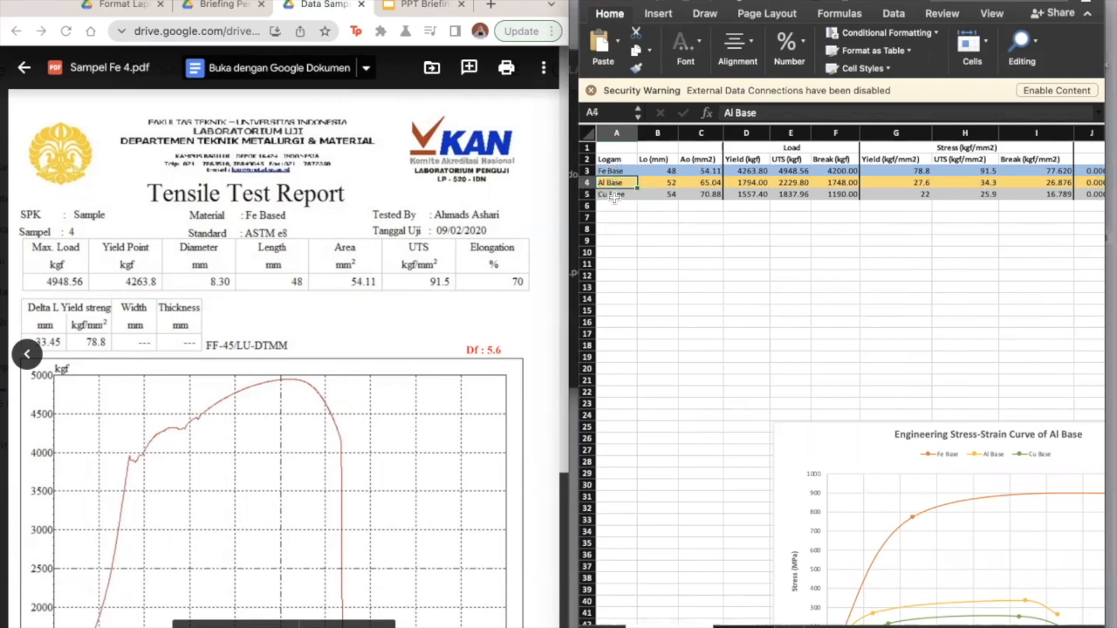
# - Examine the engineering stress-strain chart of Fe, Al and Cu Base, inspecting the Fe Base curve's yield and UTS points
pyautogui.click(614, 196)
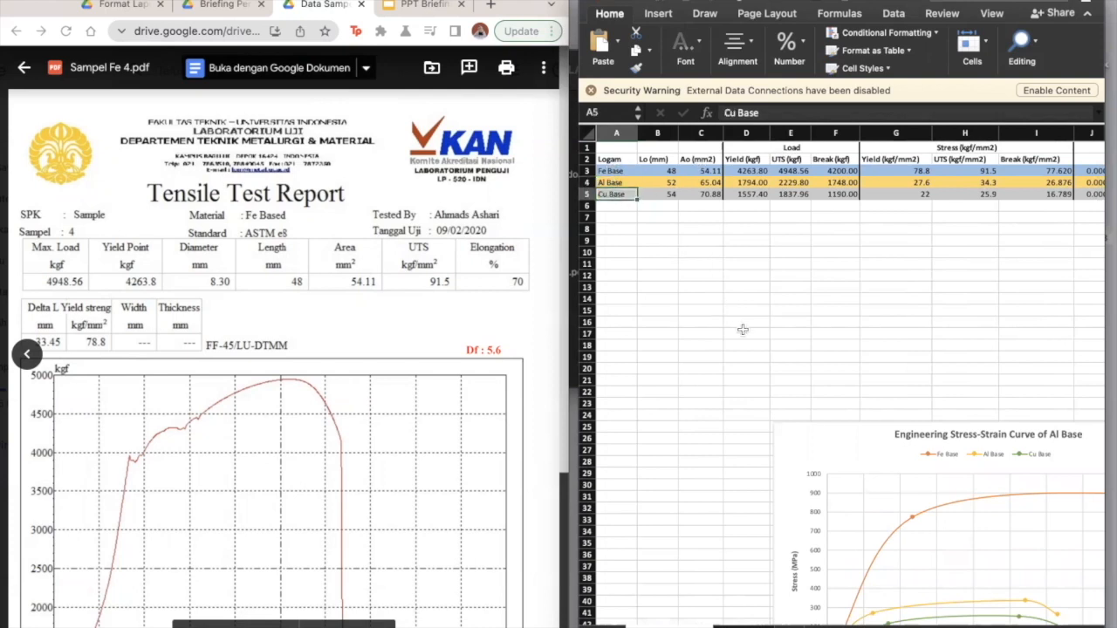
pyautogui.scroll(-6, 742, 329)
pyautogui.hscroll(3, 743, 329)
pyautogui.hscroll(-2, 742, 329)
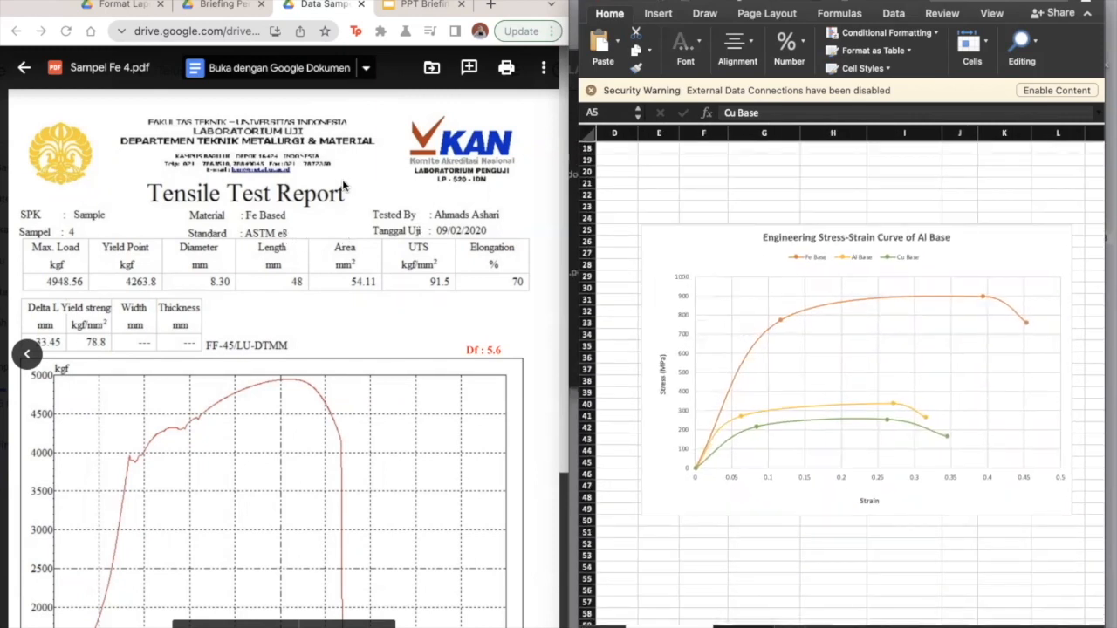
pyautogui.scroll(-1, 265, 339)
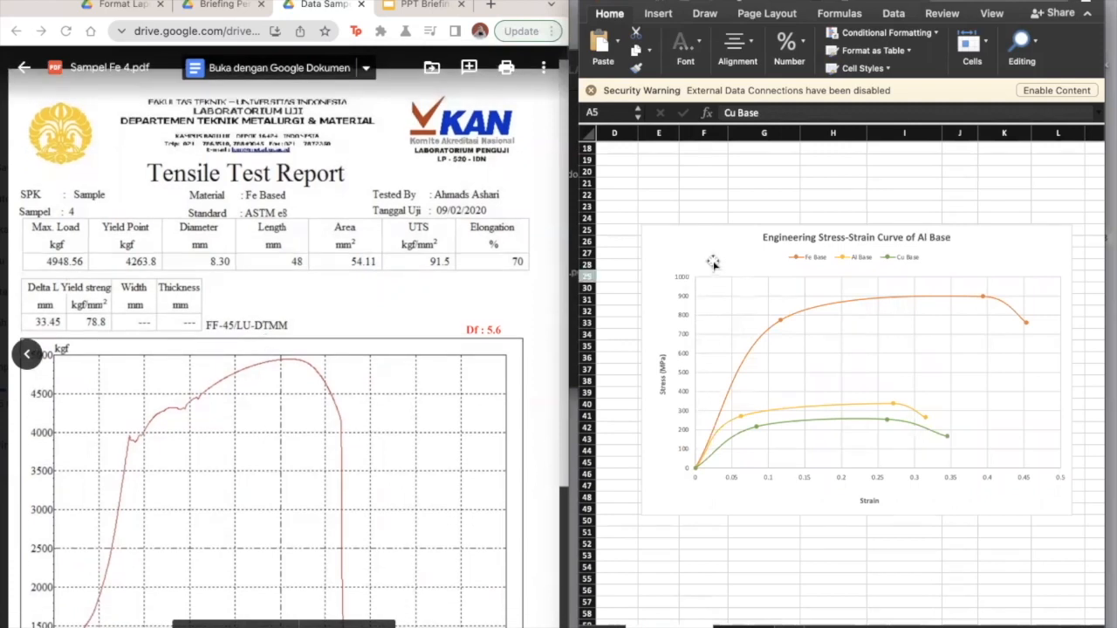
pyautogui.click(706, 256)
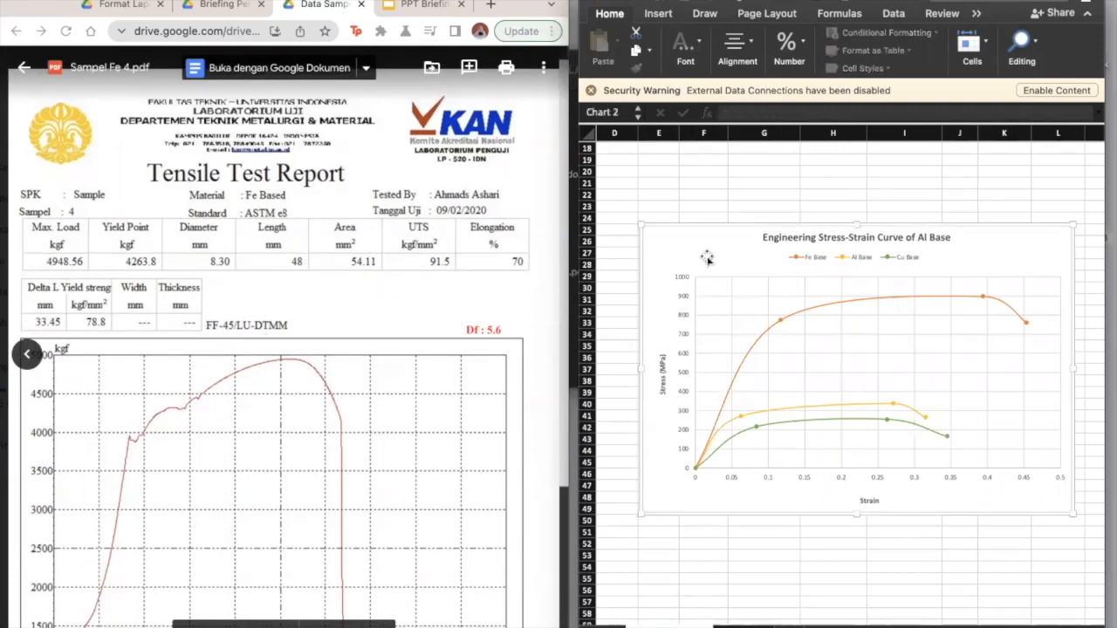
pyautogui.scroll(-3, 725, 264)
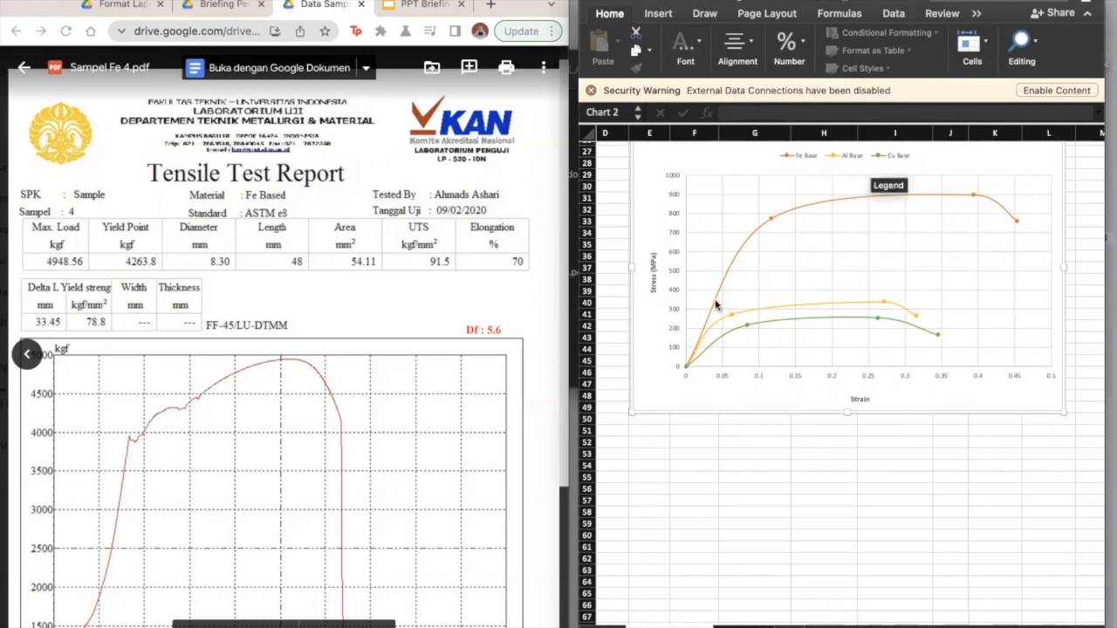
pyautogui.moveTo(771, 222)
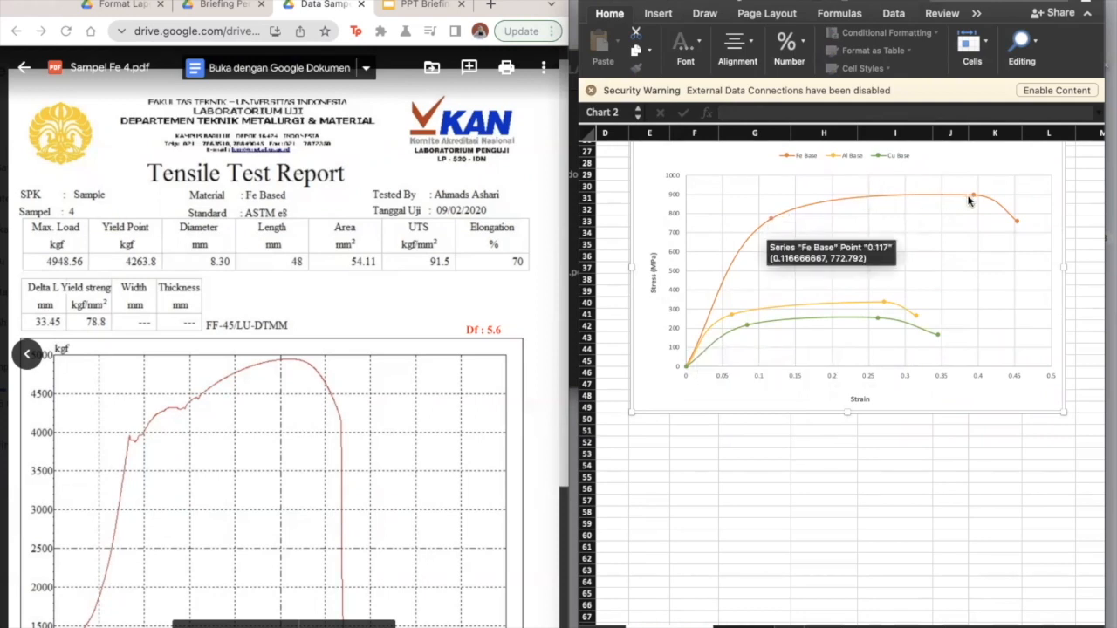
pyautogui.moveTo(973, 197)
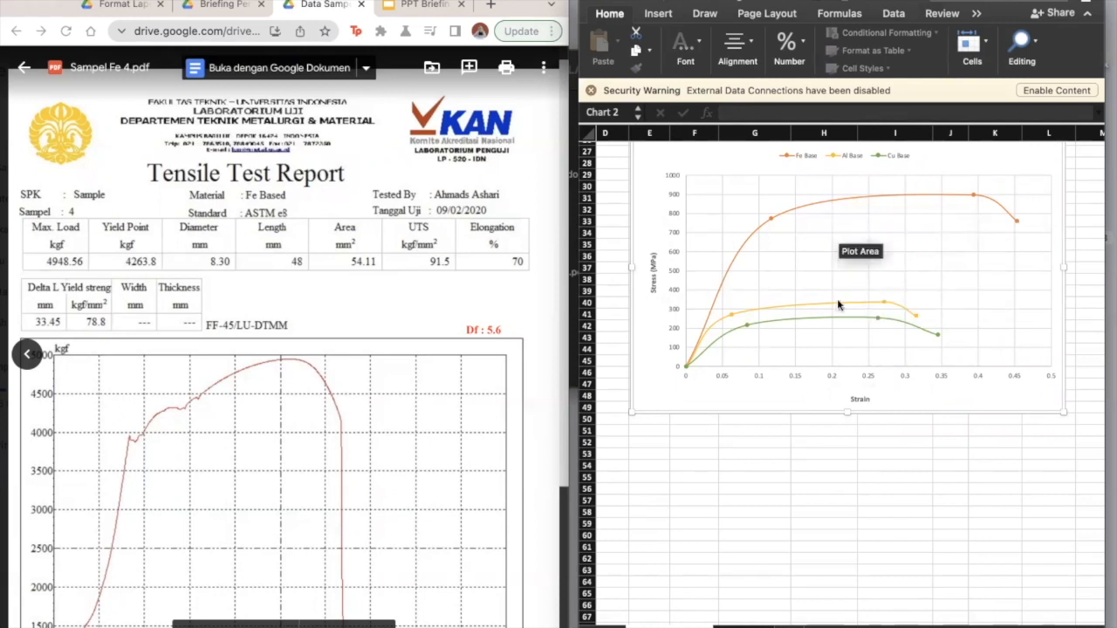
pyautogui.moveTo(834, 323)
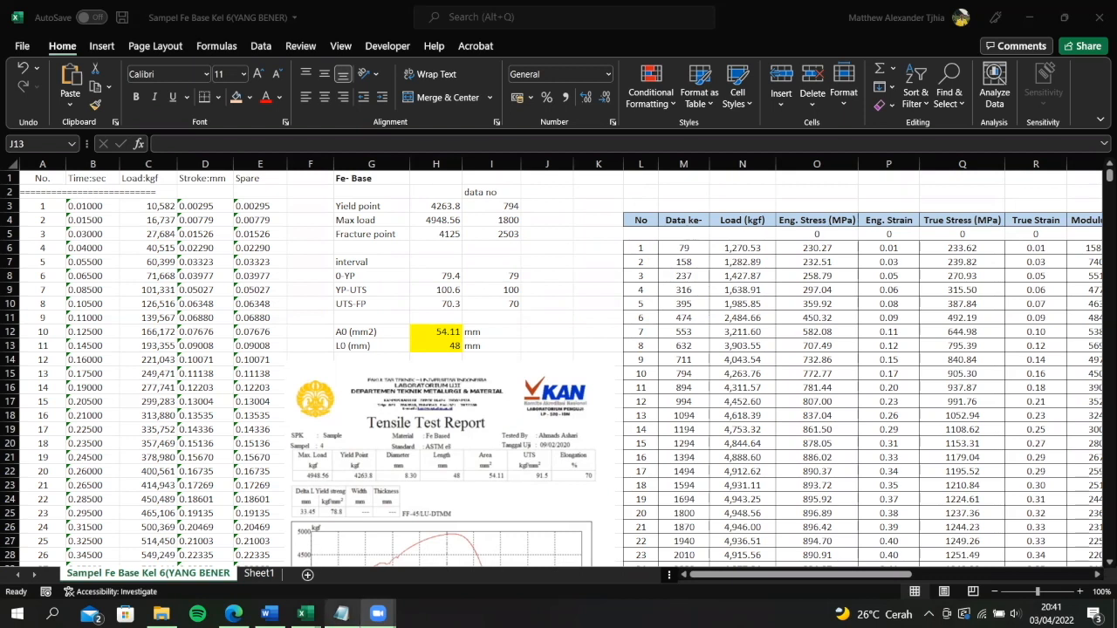
# - Compare the raw test data in the Notepad file Sampel Fe Base Kel 6 - Copy with the data columns in the Excel worksheet
pyautogui.click(341, 614)
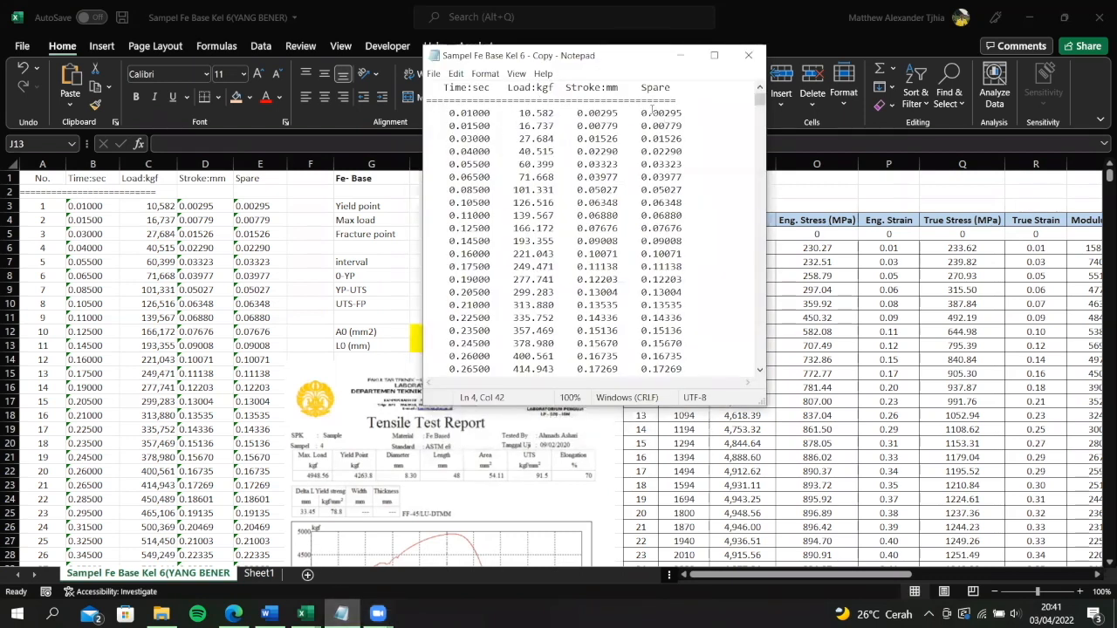
pyautogui.click(681, 55)
pyautogui.click(189, 294)
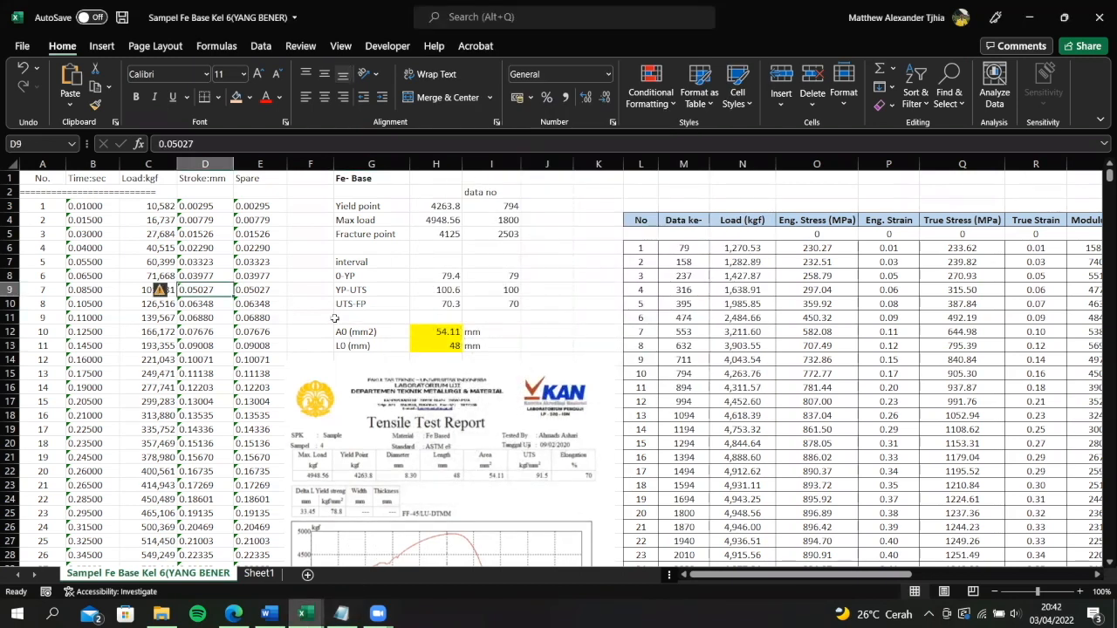
pyautogui.click(308, 236)
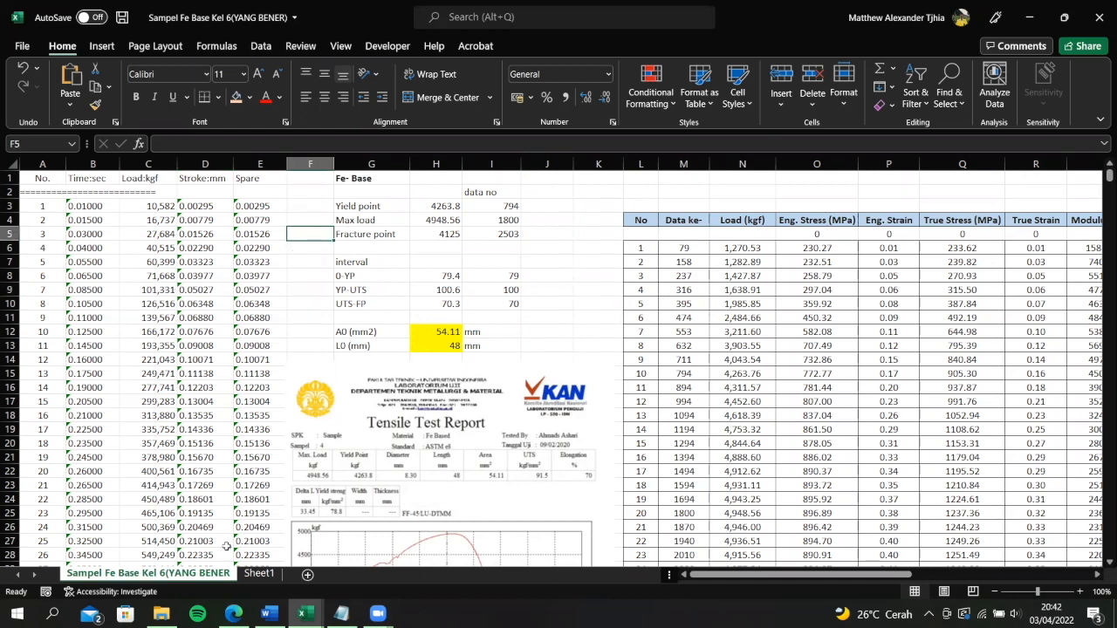
# - Bring up the blank Book3 workbook, then delete the equals-sign line below the headers in the Notepad data file and save it
pyautogui.moveTo(305, 613)
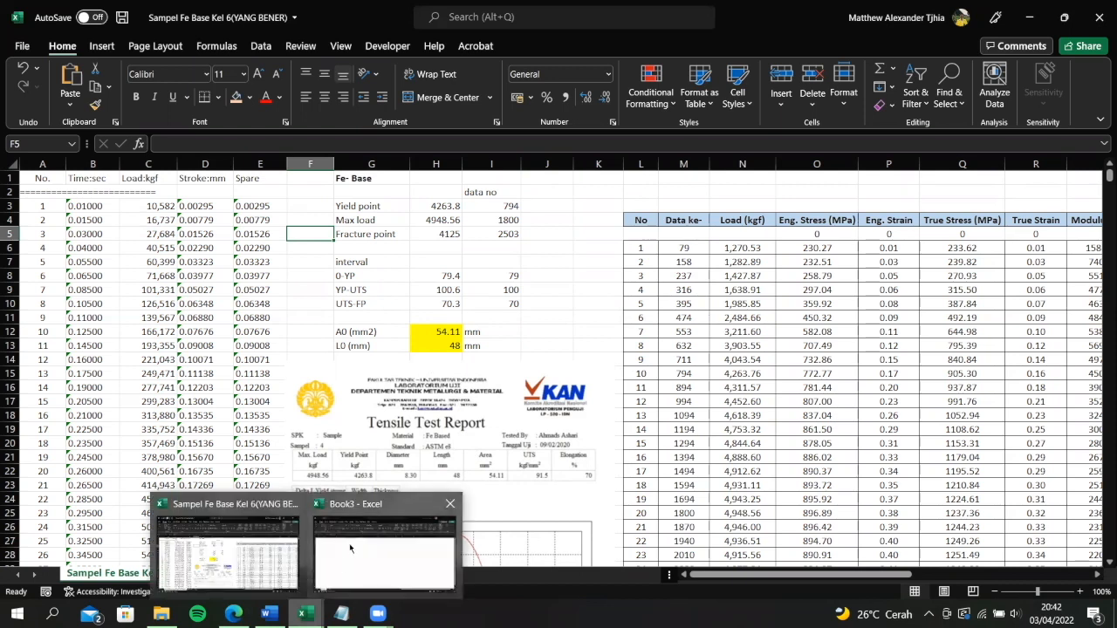
pyautogui.click(351, 548)
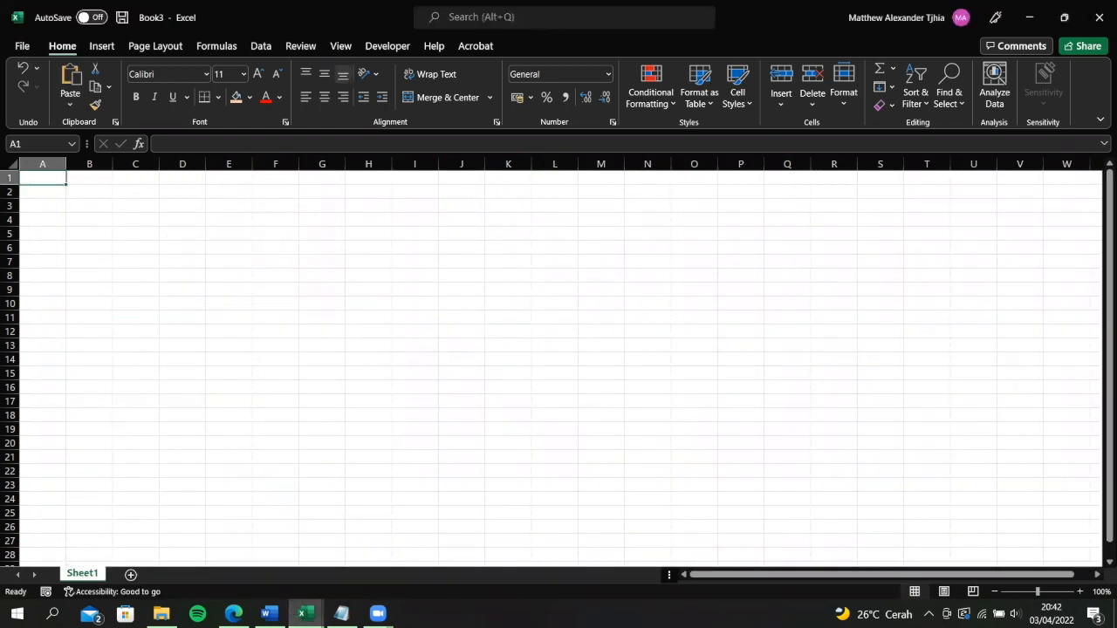
pyautogui.click(341, 614)
pyautogui.click(444, 88)
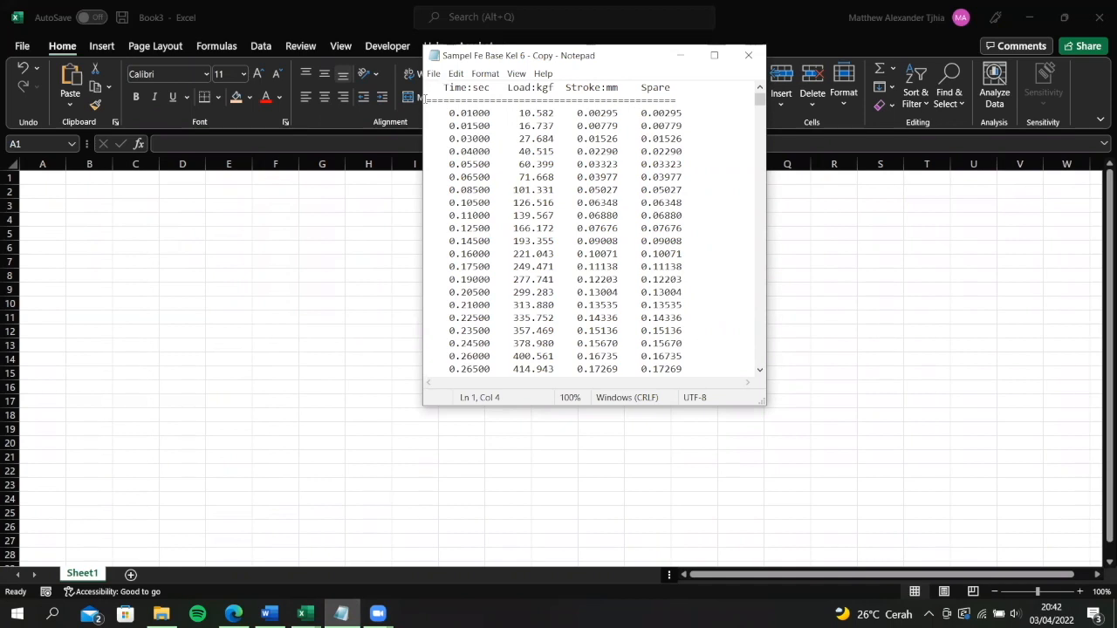
pyautogui.moveTo(428, 99); pyautogui.dragTo(690, 92)
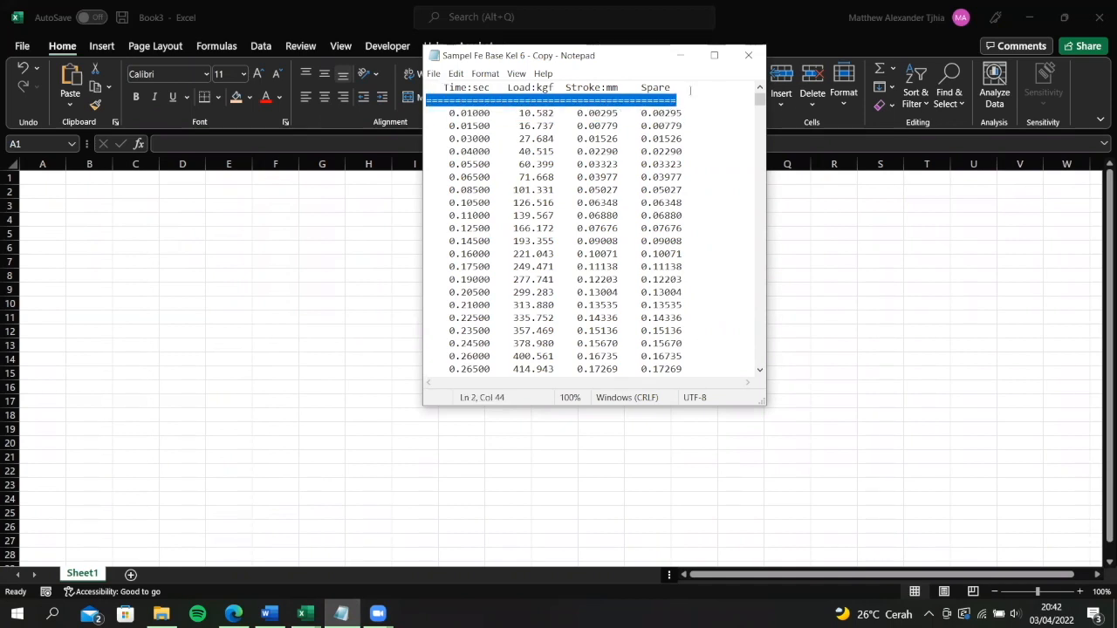
pyautogui.press('Delete')
pyautogui.press('Delete')
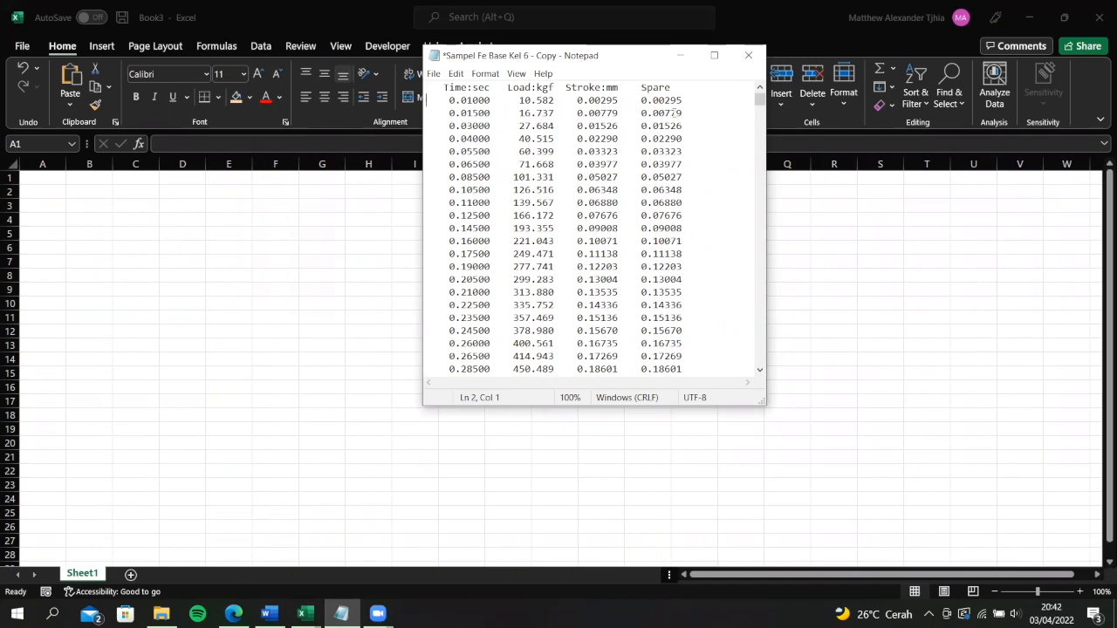
pyautogui.hotkey('ctrl', 's')
# - Import Sampel Fe Base Kel 6 - Copy.TXT into Book3 as a table with the default import settings and close the queries list
pyautogui.click(903, 261)
pyautogui.click(164, 275)
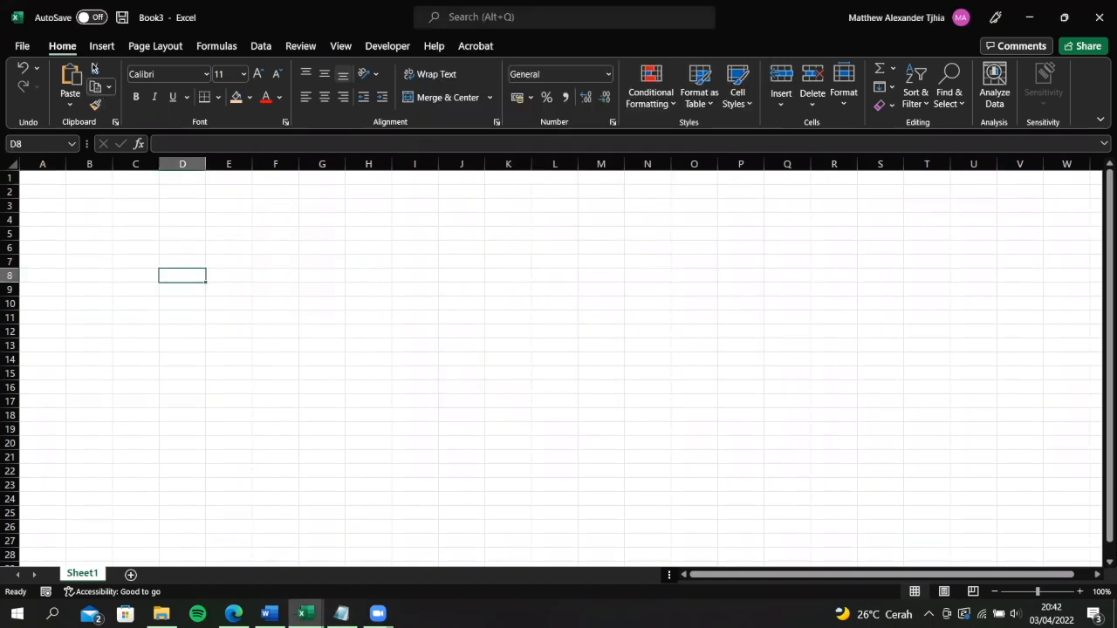
pyautogui.click(101, 45)
pyautogui.click(48, 179)
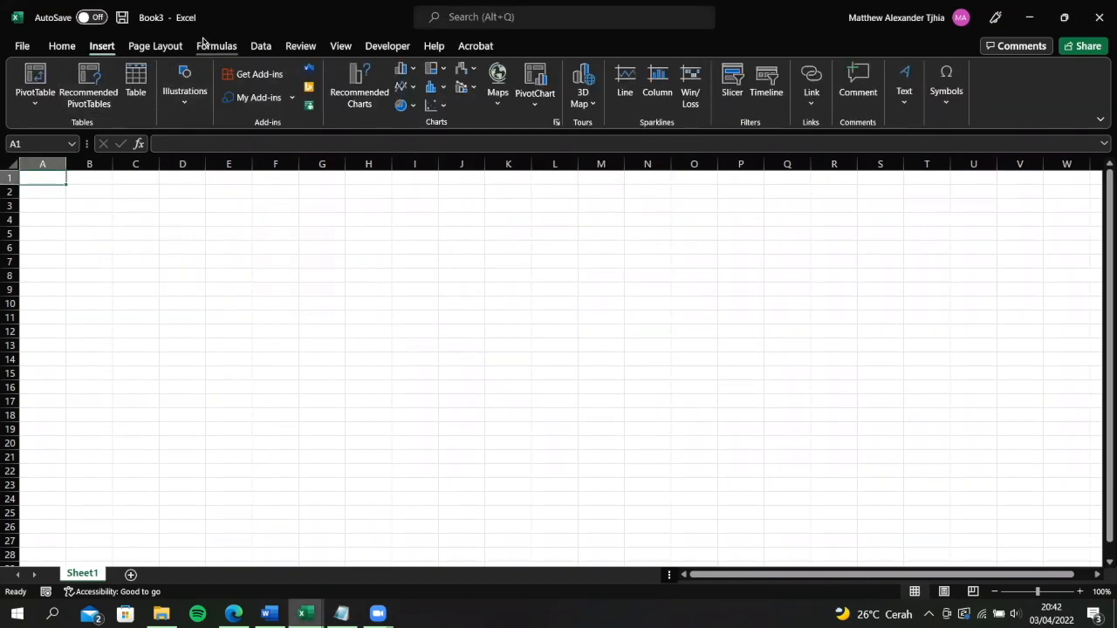
pyautogui.click(259, 48)
pyautogui.click(82, 70)
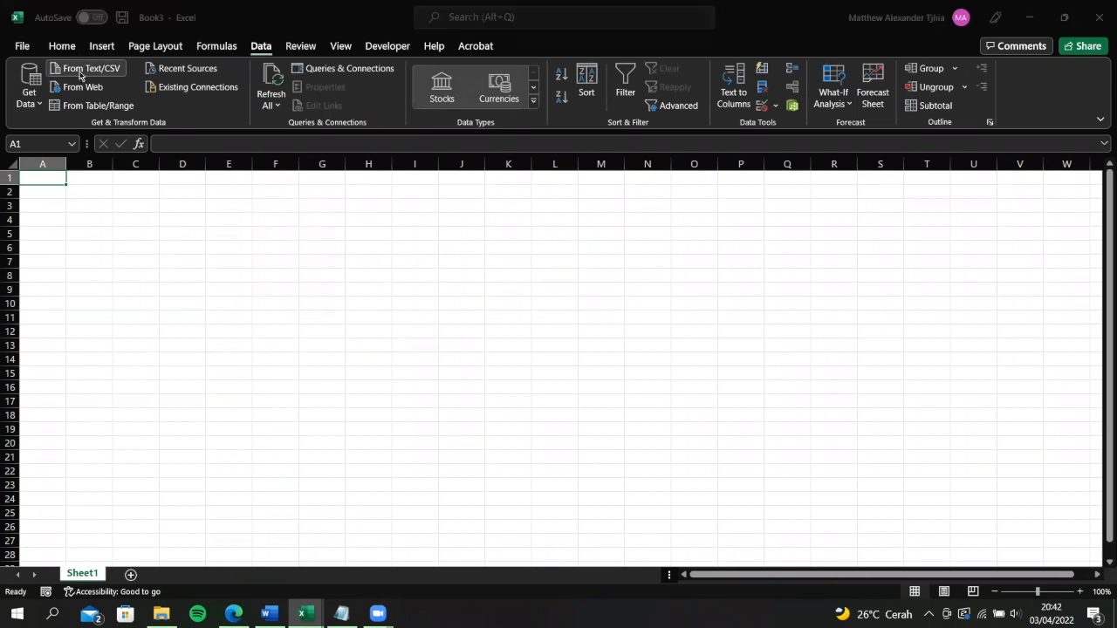
pyautogui.doubleClick(214, 173)
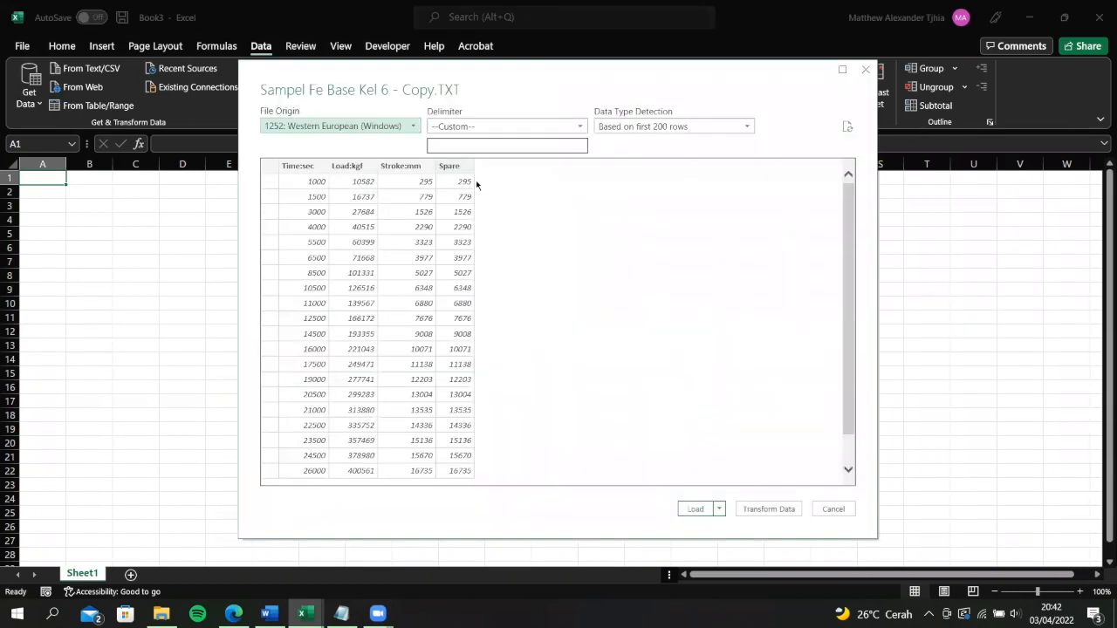
pyautogui.click(695, 513)
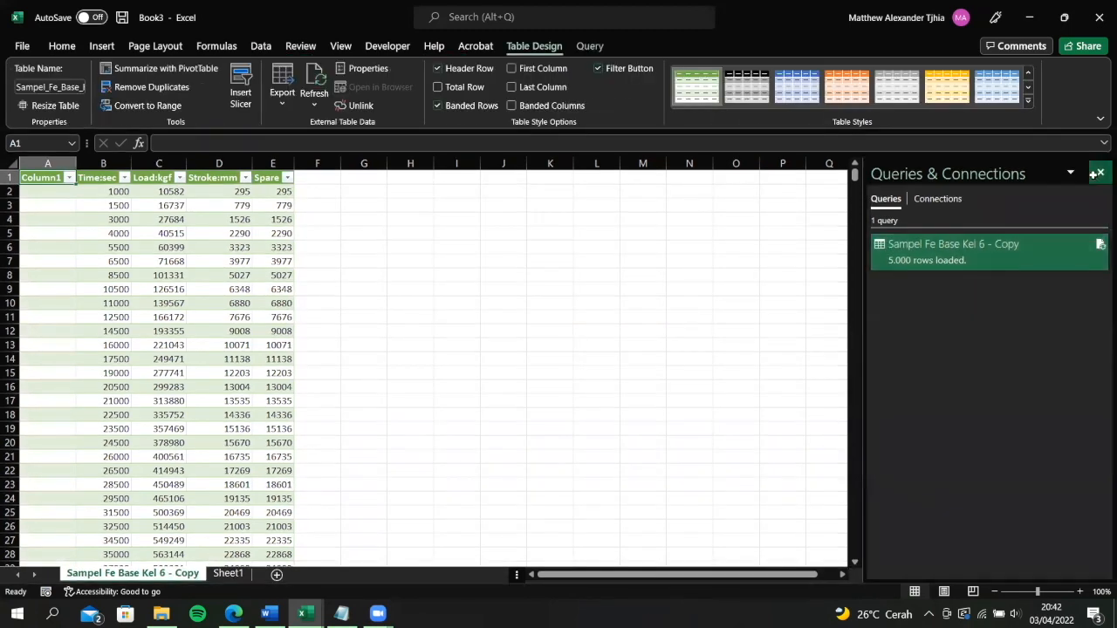
pyautogui.click(1099, 174)
# - Enter 1 in cell A2 as the first number of Column1
pyautogui.click(273, 303)
pyautogui.click(63, 194)
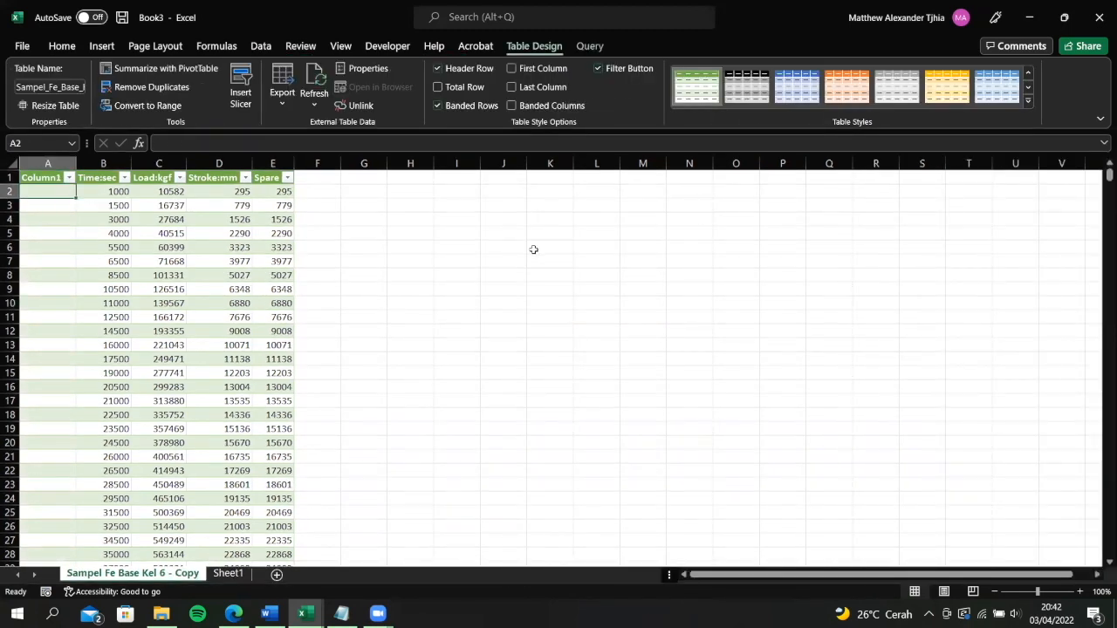
pyautogui.write('1')
pyautogui.hotkey('ctrl', 'Return')
pyautogui.click(62, 49)
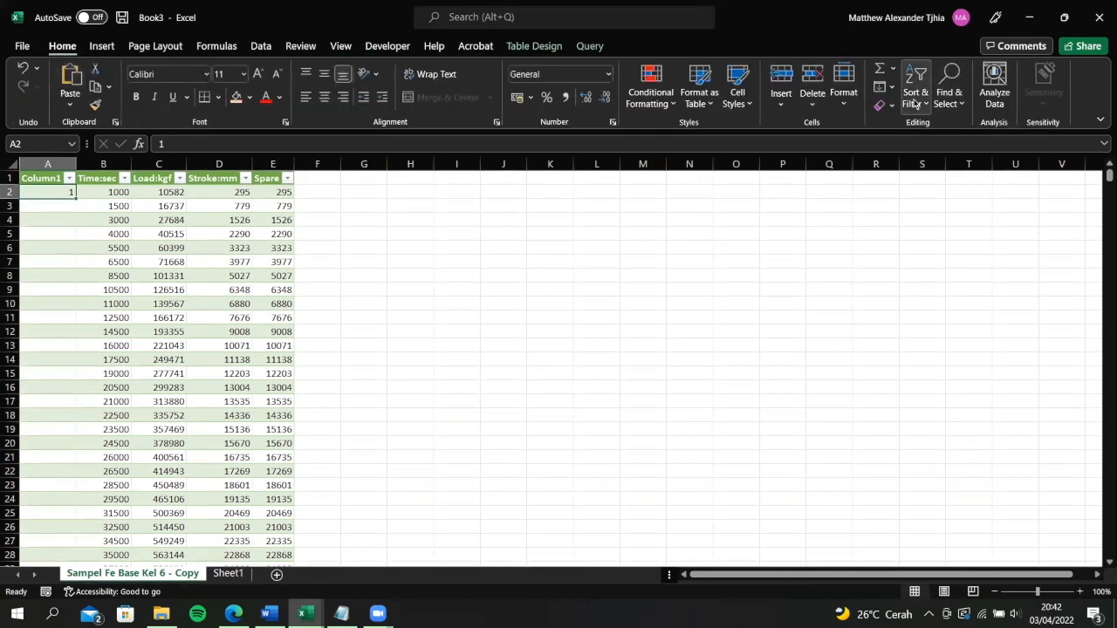
pyautogui.click(885, 87)
pyautogui.click(912, 212)
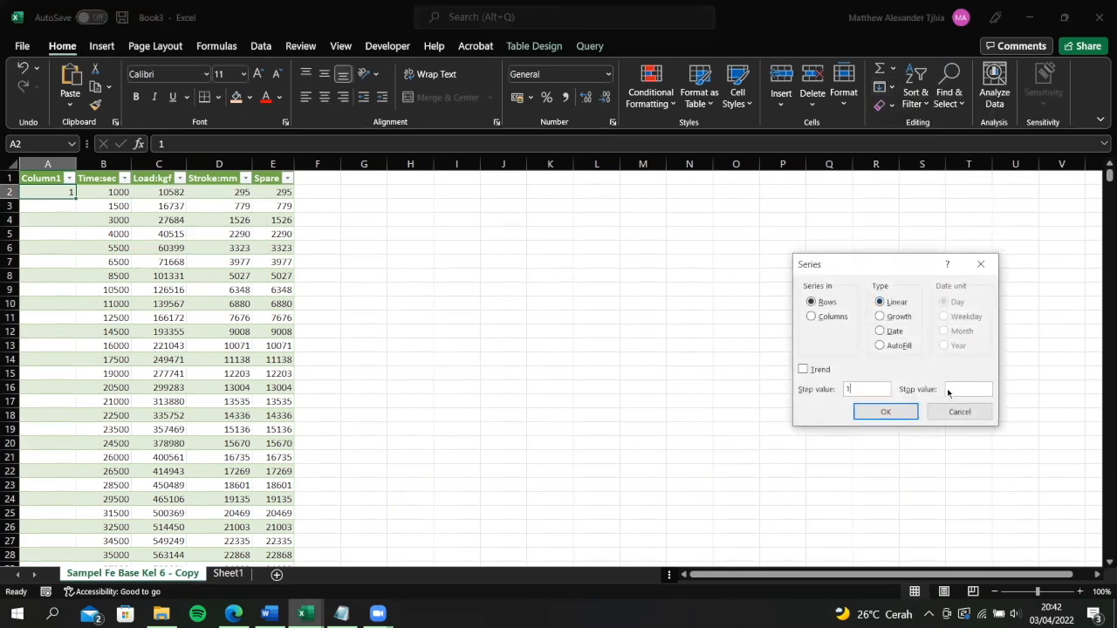
pyautogui.click(946, 413)
pyautogui.click(220, 303)
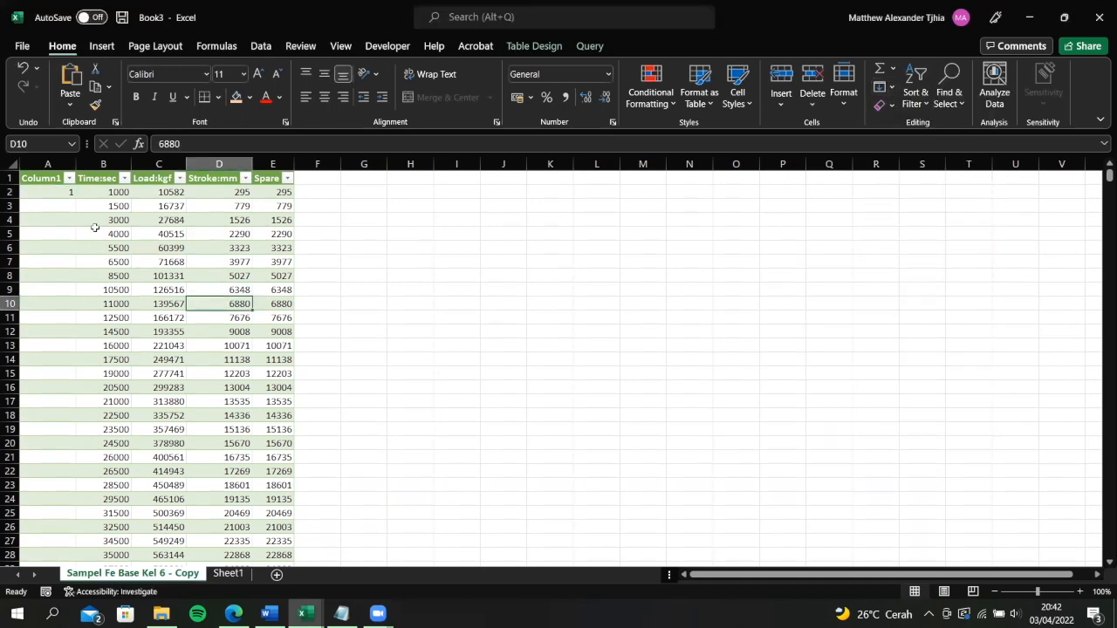
# - Check where the table ends, then number Column1 downward from A2 with a linear column series using step value 1
pyautogui.click(60, 197)
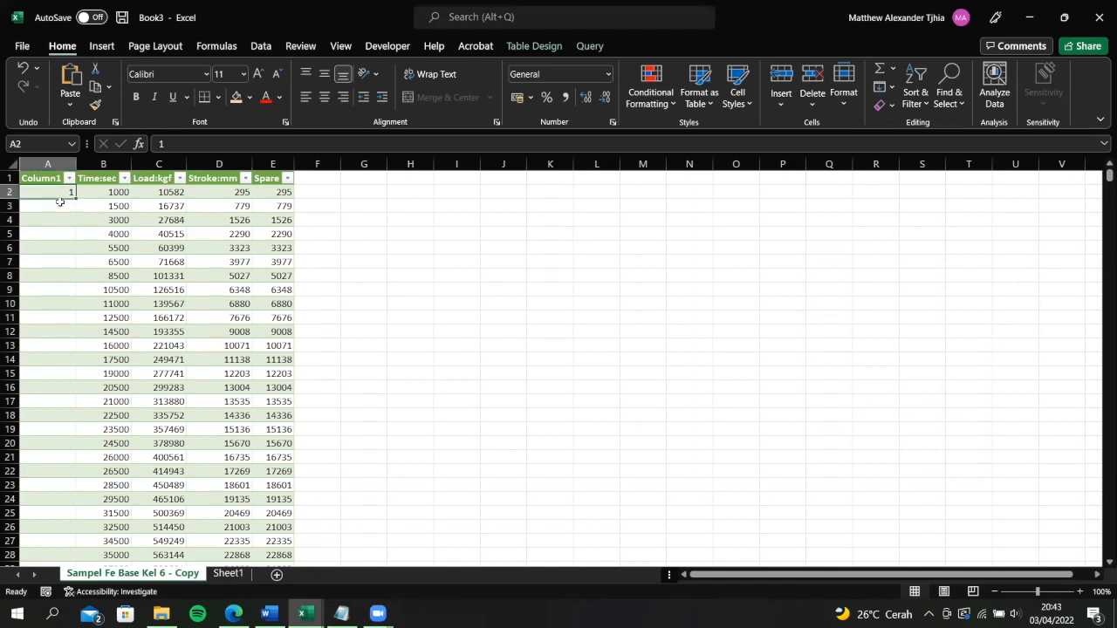
pyautogui.hotkey('ctrl', 'Down')
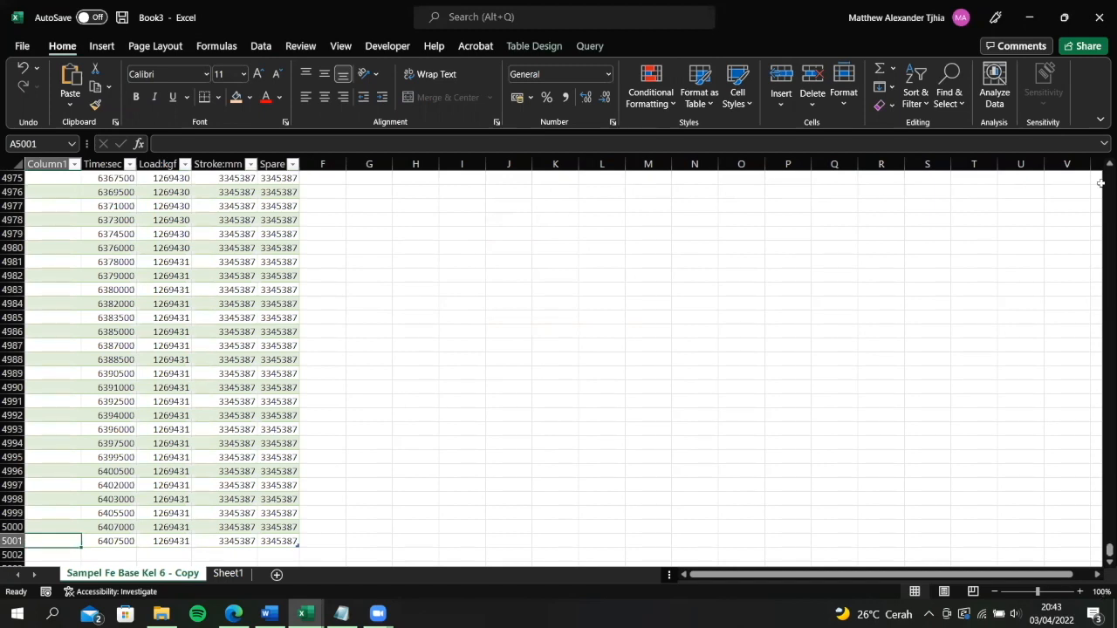
pyautogui.click(98, 474)
pyautogui.hotkey('ctrl', 'Up')
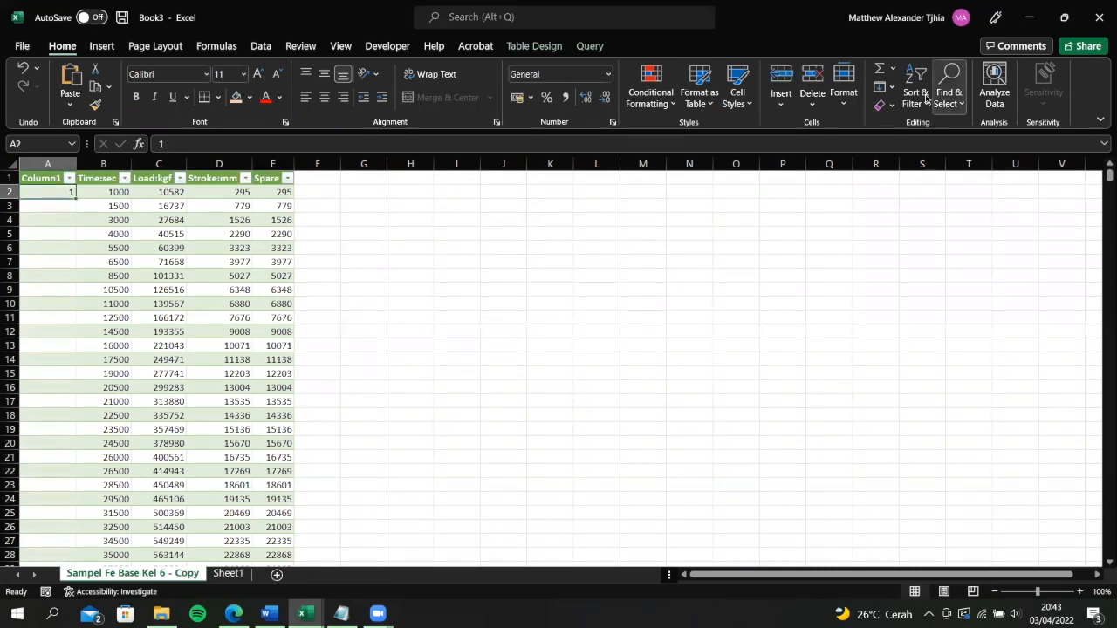
pyautogui.click(889, 89)
pyautogui.click(930, 214)
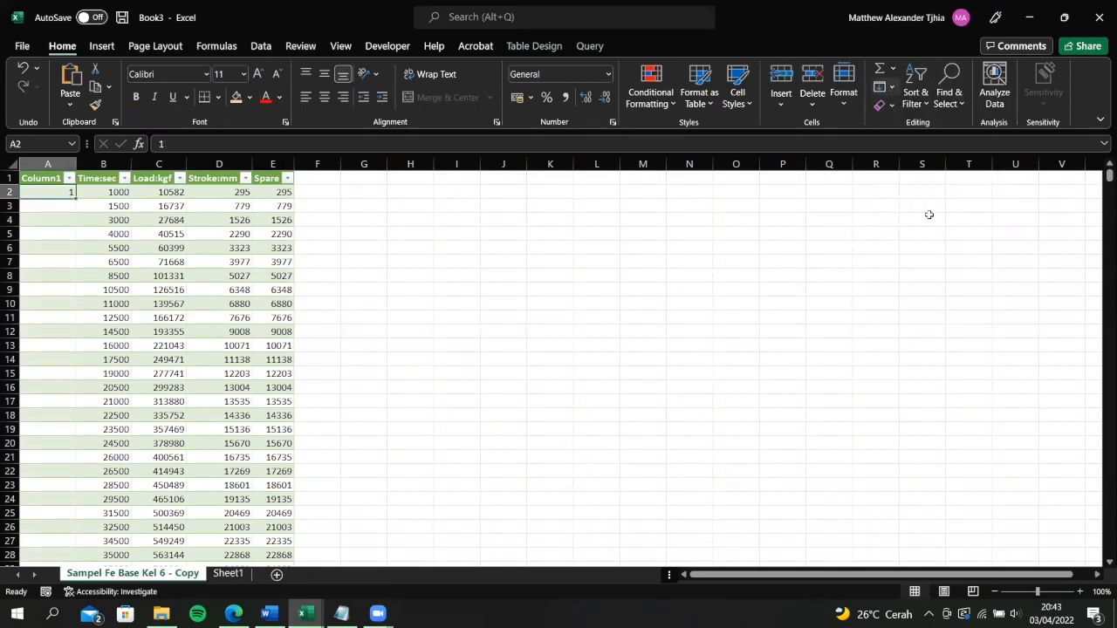
pyautogui.click(837, 317)
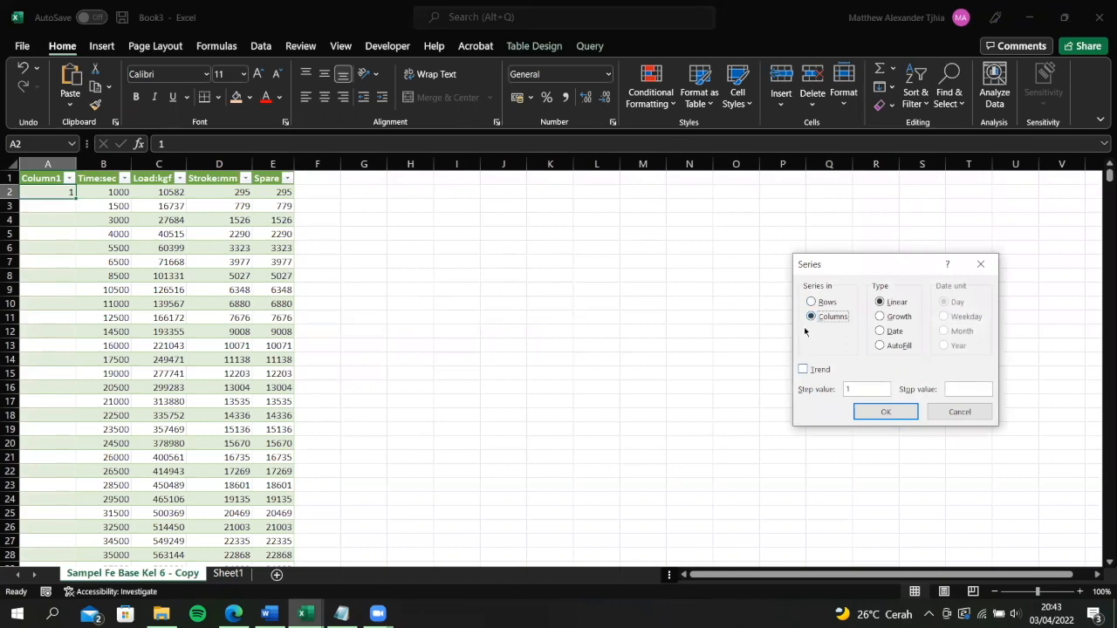
pyautogui.click(848, 388)
pyautogui.click(886, 412)
pyautogui.click(317, 346)
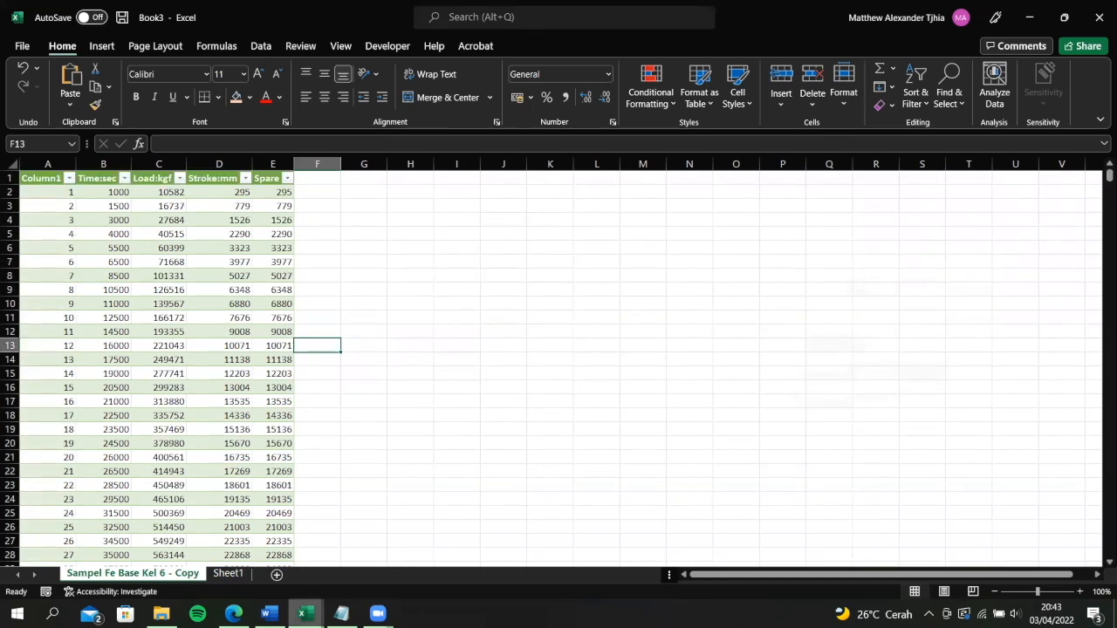
# - Return to the Sampel Fe Base Kel 6 workbook and review the Yield point, Max load and Fracture point entries beside the data
pyautogui.moveTo(304, 613)
pyautogui.click(244, 542)
pyautogui.click(163, 296)
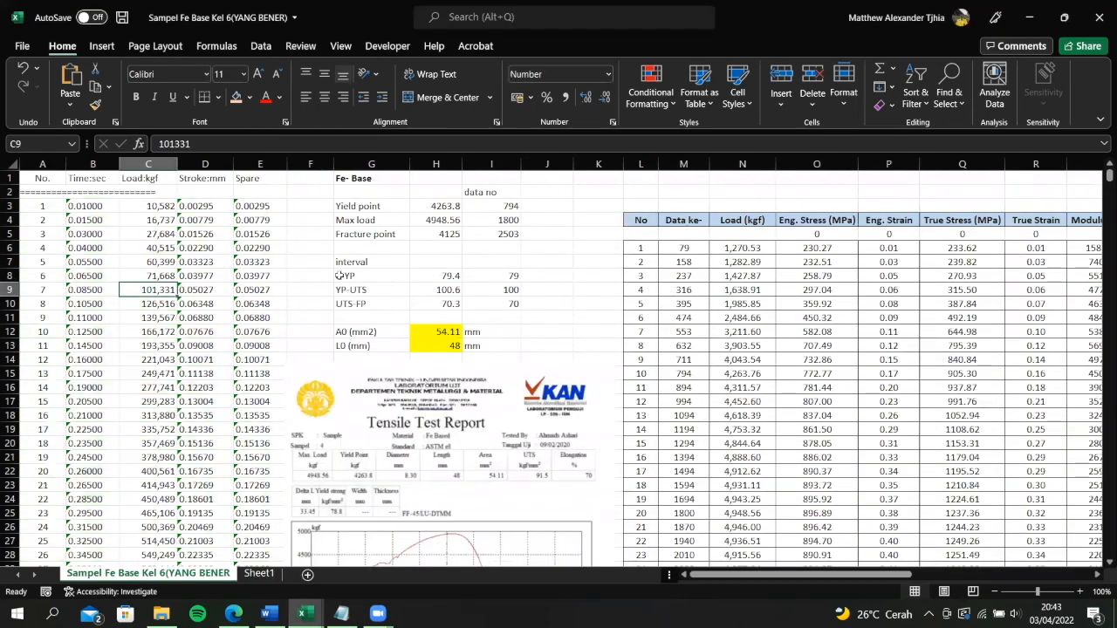
pyautogui.click(329, 275)
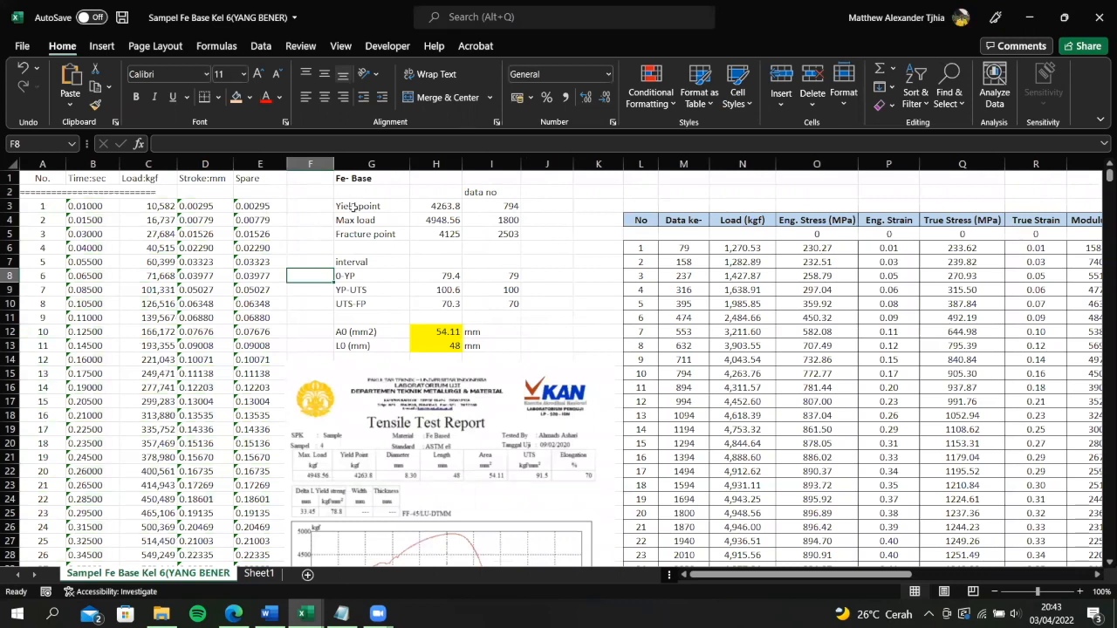
pyautogui.click(354, 206)
pyautogui.click(364, 222)
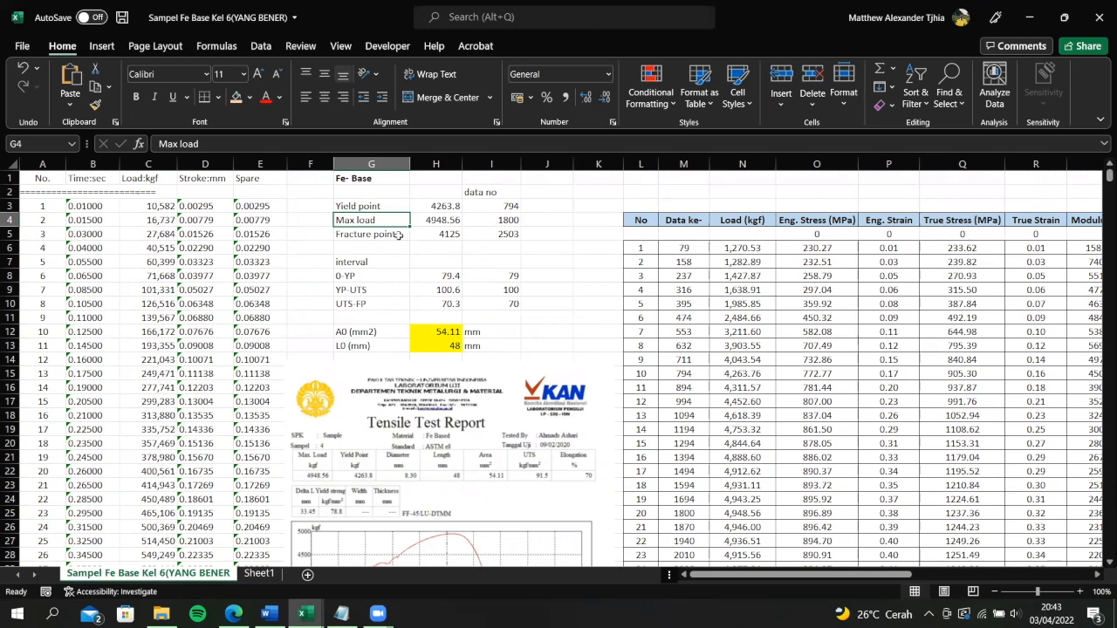
pyautogui.click(397, 236)
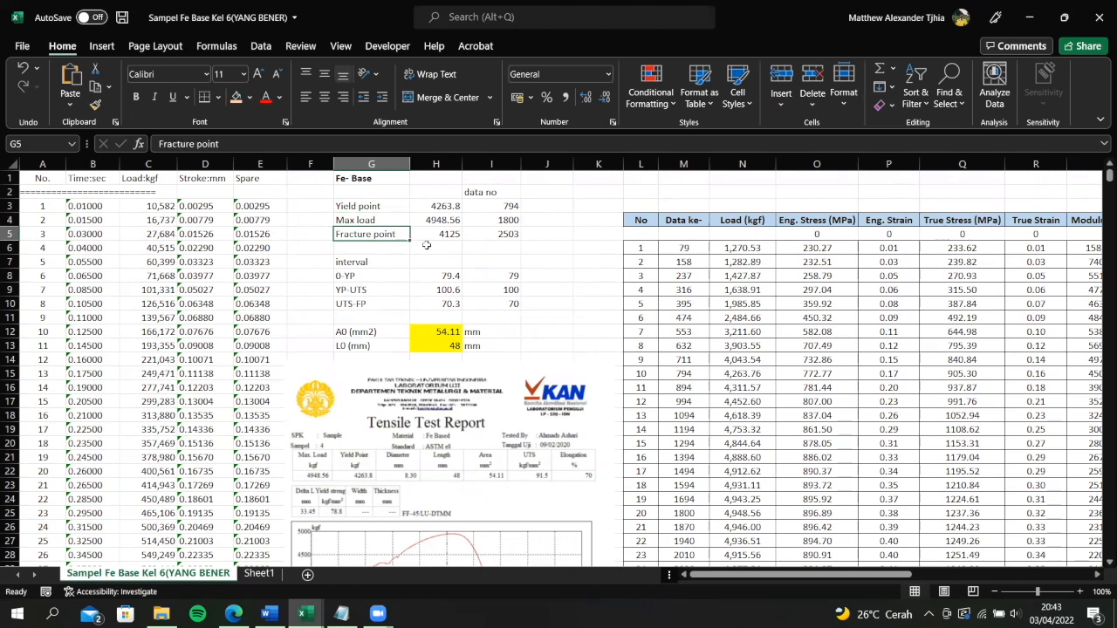
# - Fill the Fe- Base heading in cell G1 with light orange
pyautogui.click(356, 182)
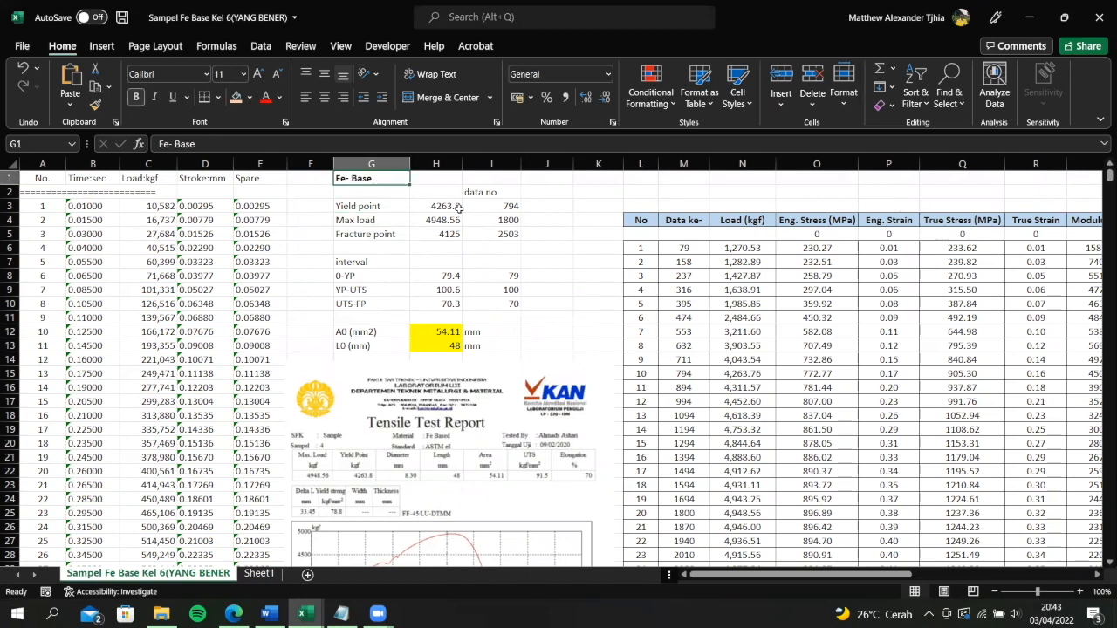
pyautogui.click(236, 97)
pyautogui.click(397, 245)
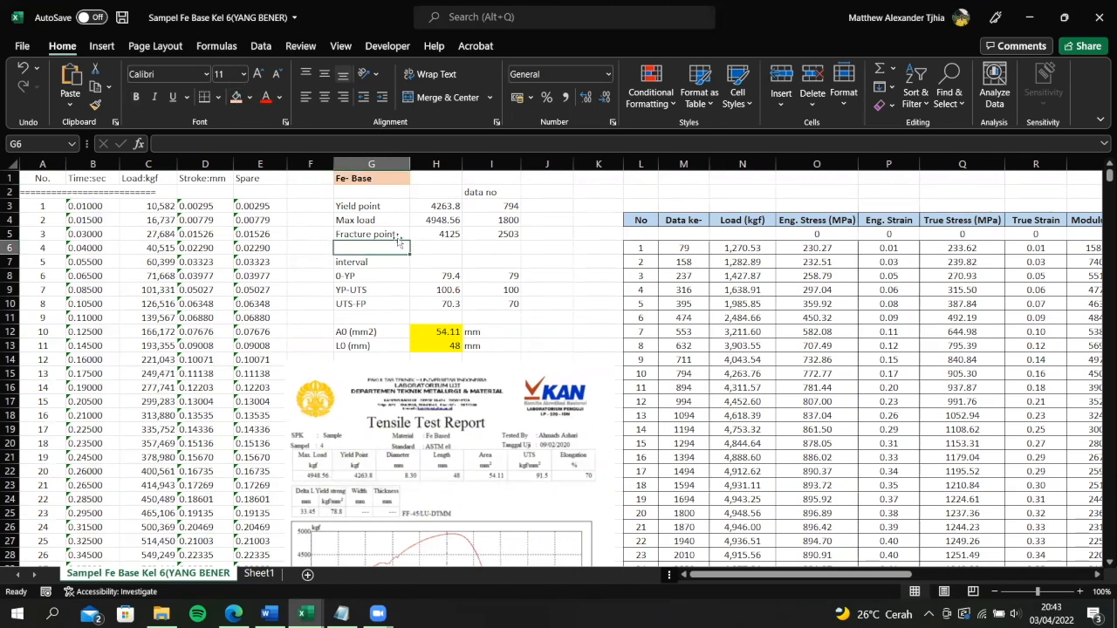
# - Examine the Tensile Test Report picture, comparing its results rows with the load curve below them
pyautogui.scroll(-5, 466, 258)
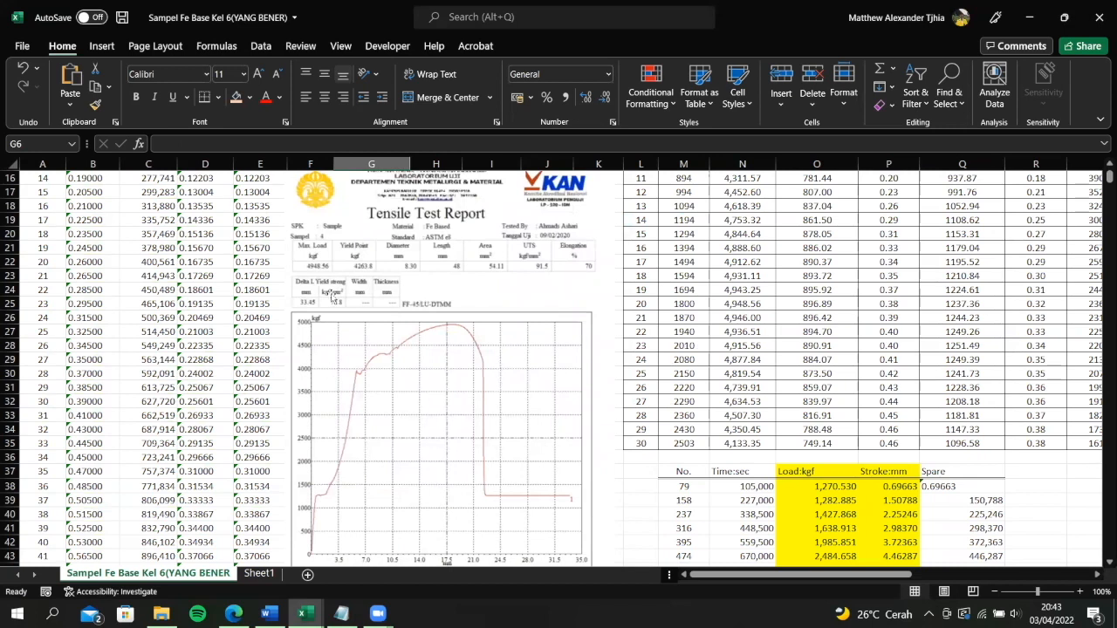
pyautogui.scroll(1, 392, 288)
pyautogui.scroll(-1, 400, 288)
pyautogui.scroll(1, 354, 367)
pyautogui.scroll(-1, 354, 366)
pyautogui.scroll(1, 418, 425)
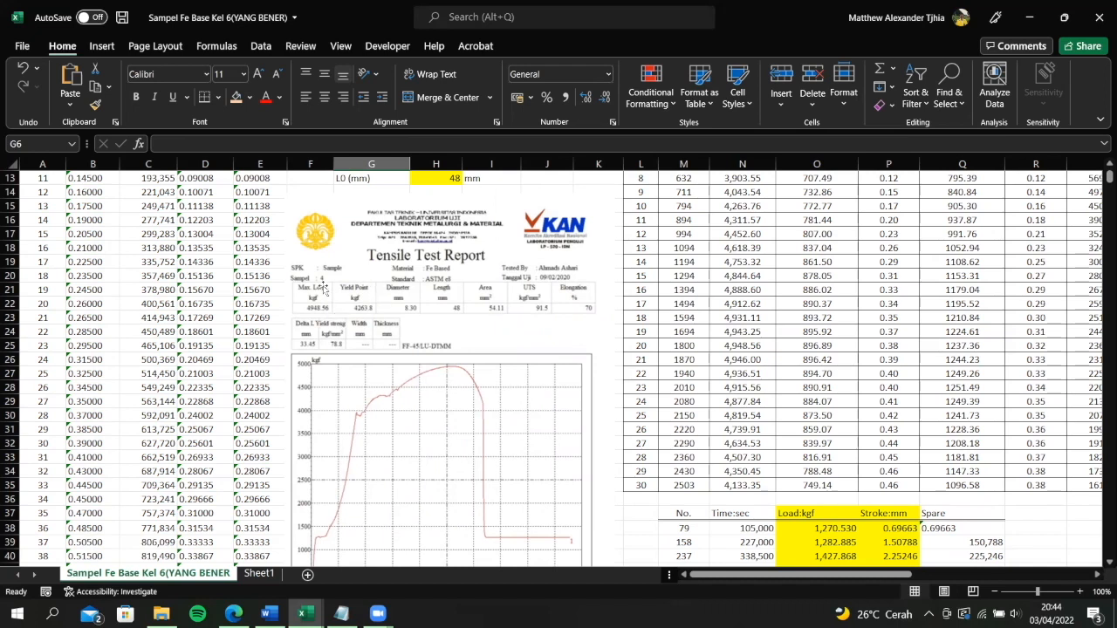
pyautogui.scroll(4, 381, 300)
# - Review the load values for Yield point, Max load and Fracture point together with their data numbers
pyautogui.moveTo(435, 210); pyautogui.dragTo(445, 233)
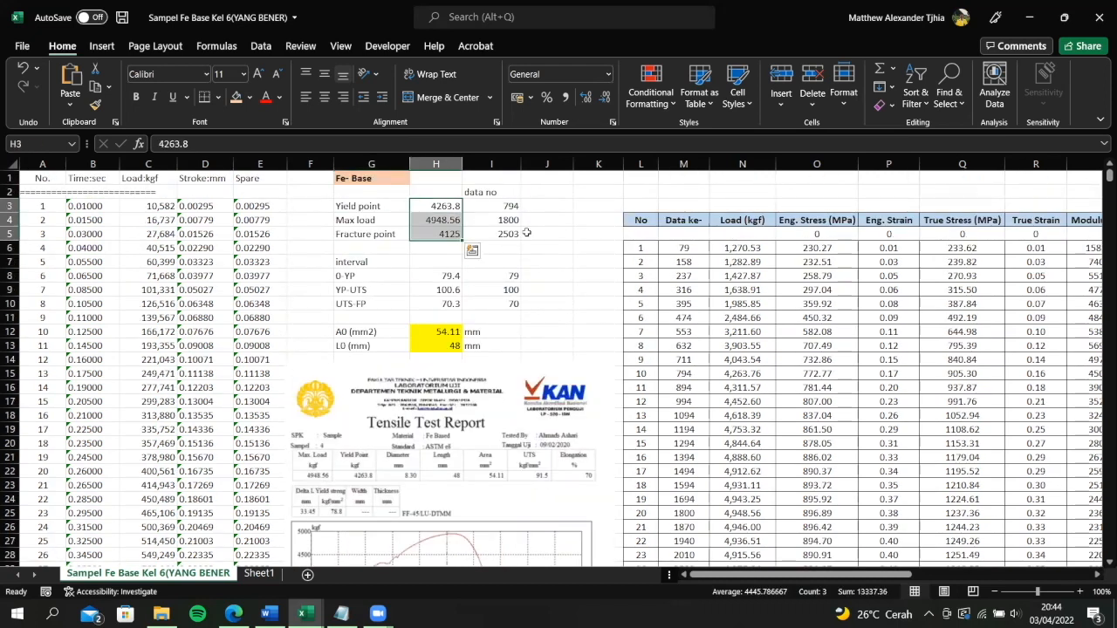
pyautogui.click(576, 222)
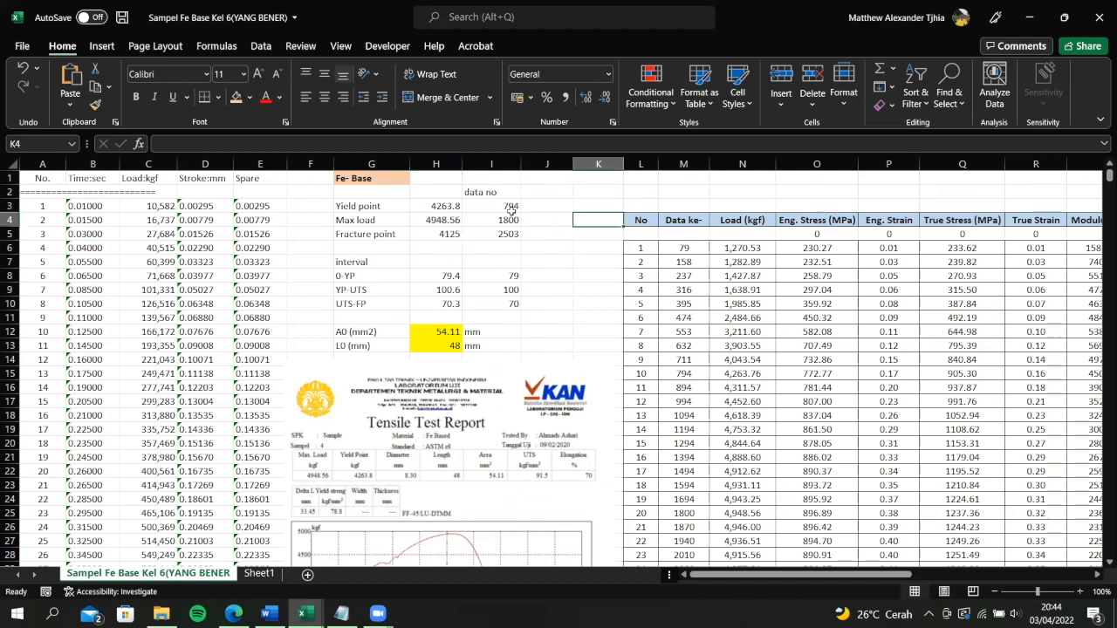
pyautogui.click(451, 207)
pyautogui.click(451, 222)
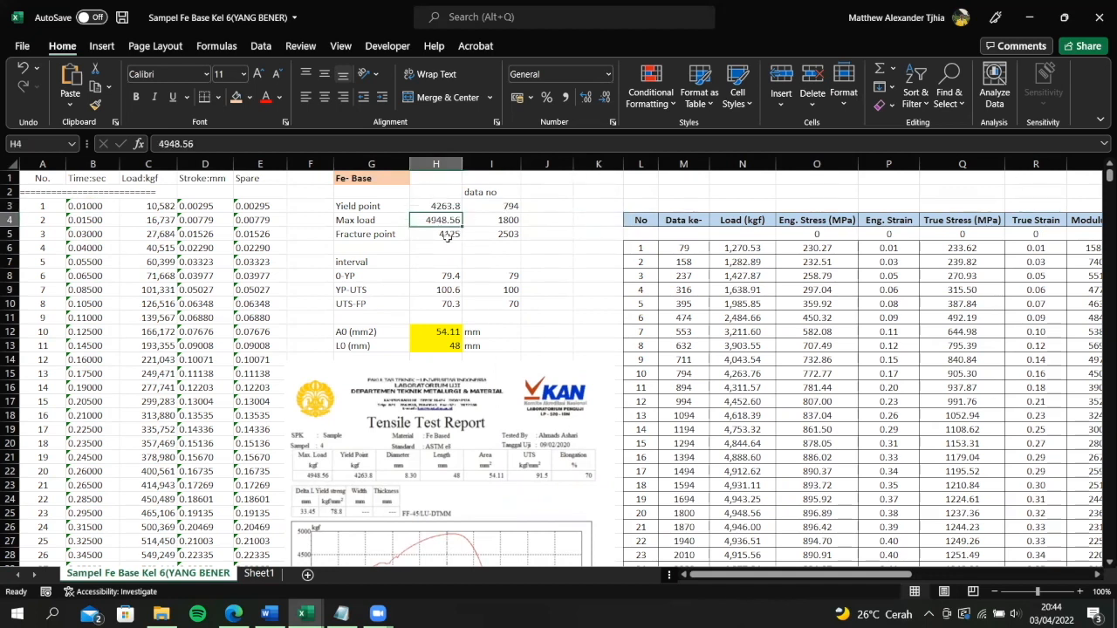
pyautogui.click(447, 236)
pyautogui.click(489, 220)
pyautogui.press('Down')
pyautogui.click(442, 207)
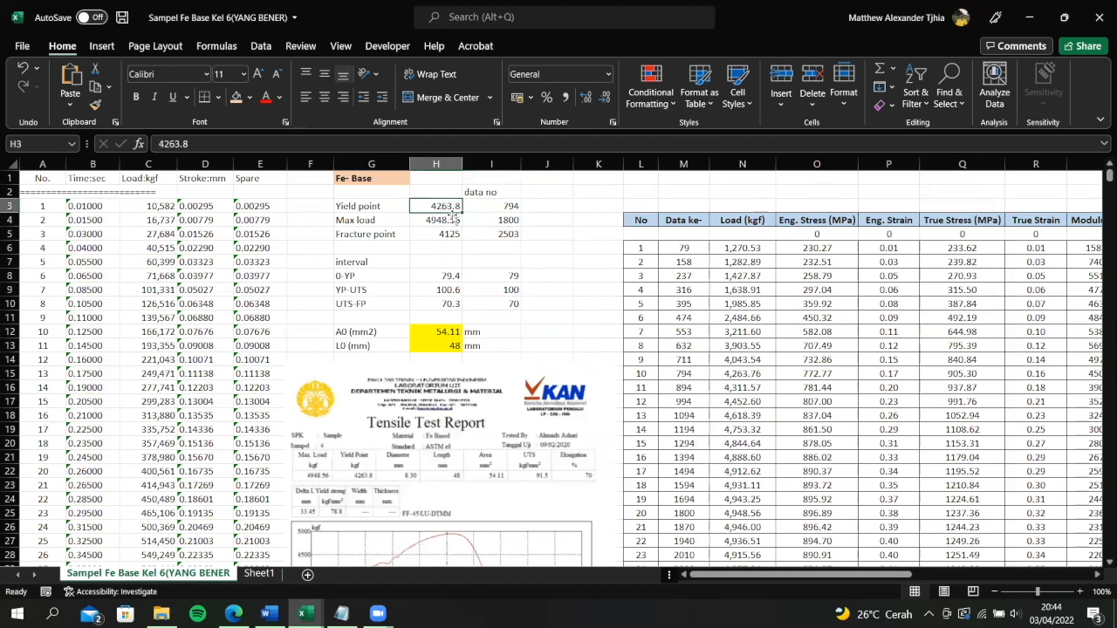
# - Search the sheet for 4263 until the matching entry in the raw Load:kgf column is reached, and close the search
pyautogui.click(159, 281)
pyautogui.click(41, 286)
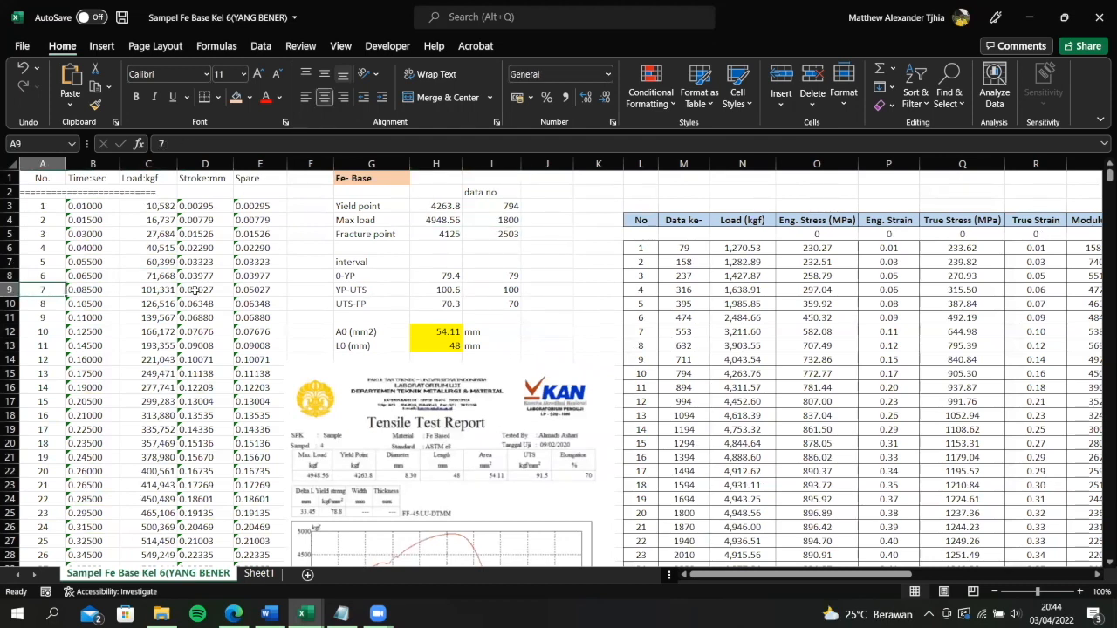
pyautogui.hotkey('ctrl', 'f')
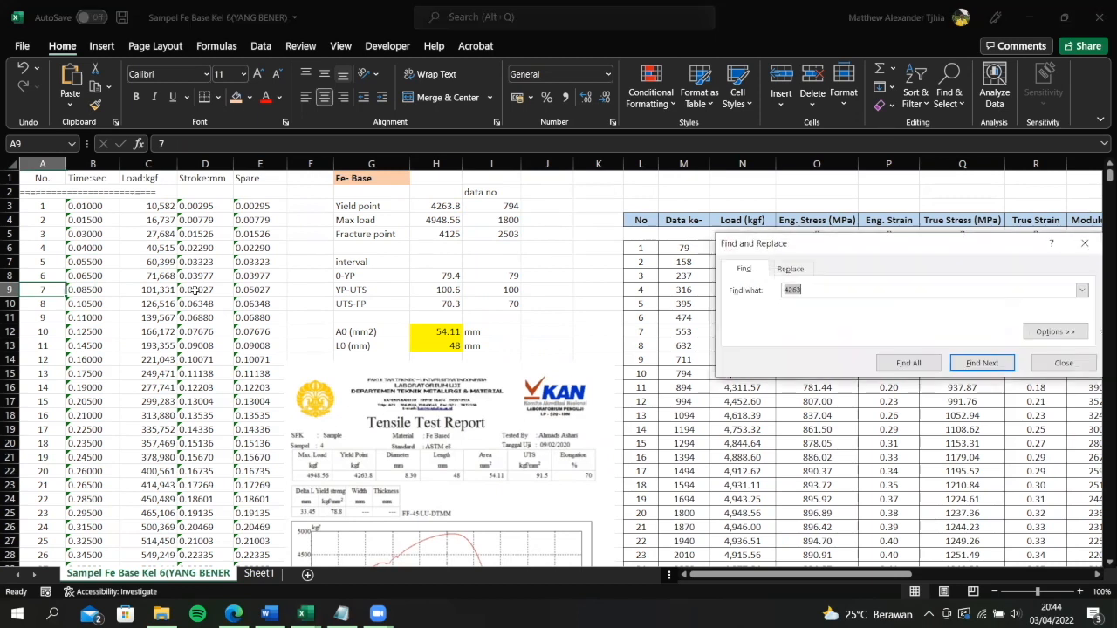
pyautogui.write('4')
pyautogui.press('Return')
pyautogui.press('Return')
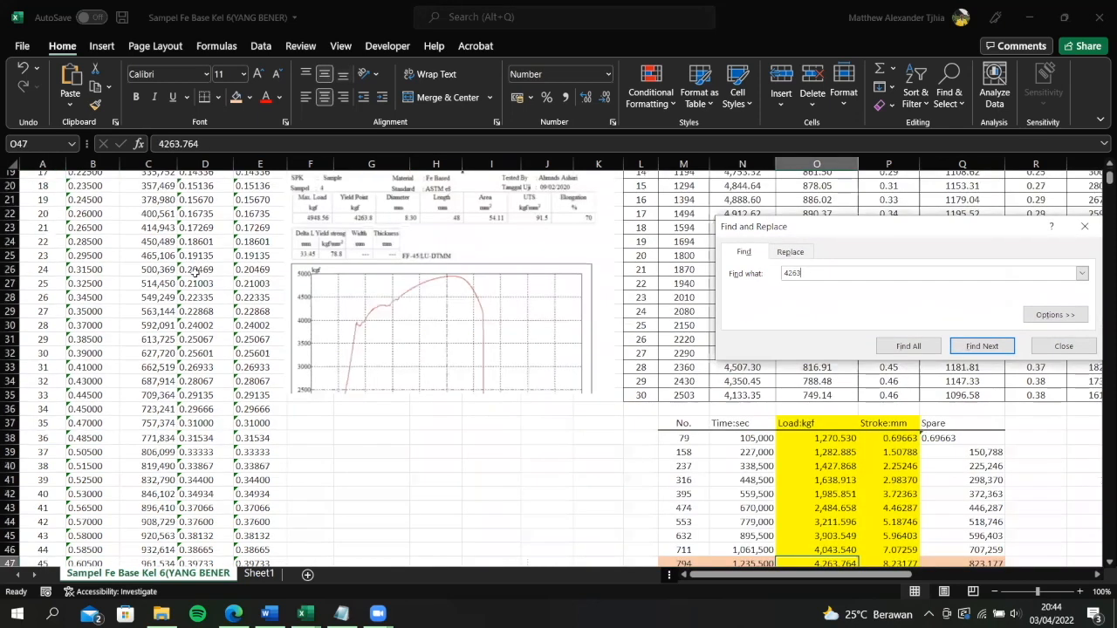
pyautogui.press('Return')
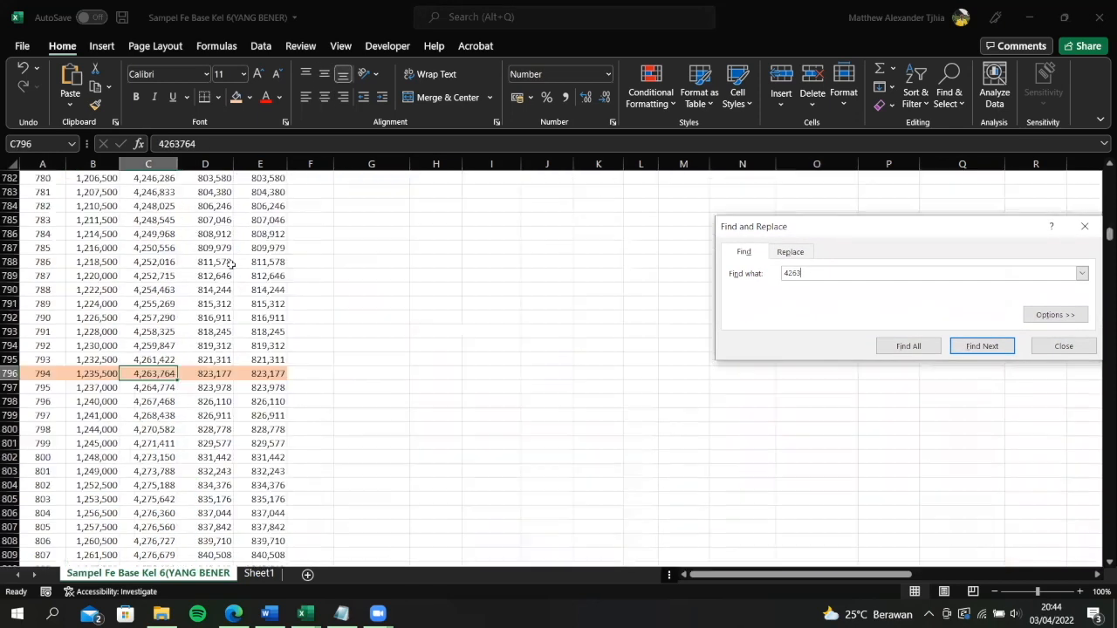
pyautogui.click(1073, 347)
pyautogui.click(376, 345)
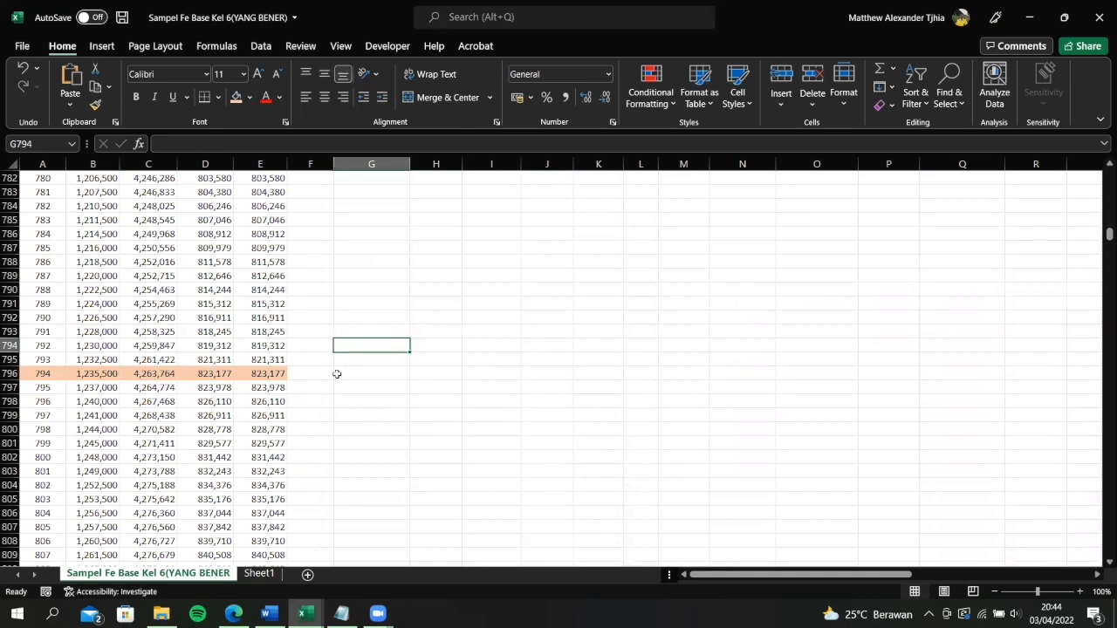
# - Compare the yield load in C796 with the next row and check its data number in column A
pyautogui.click(162, 374)
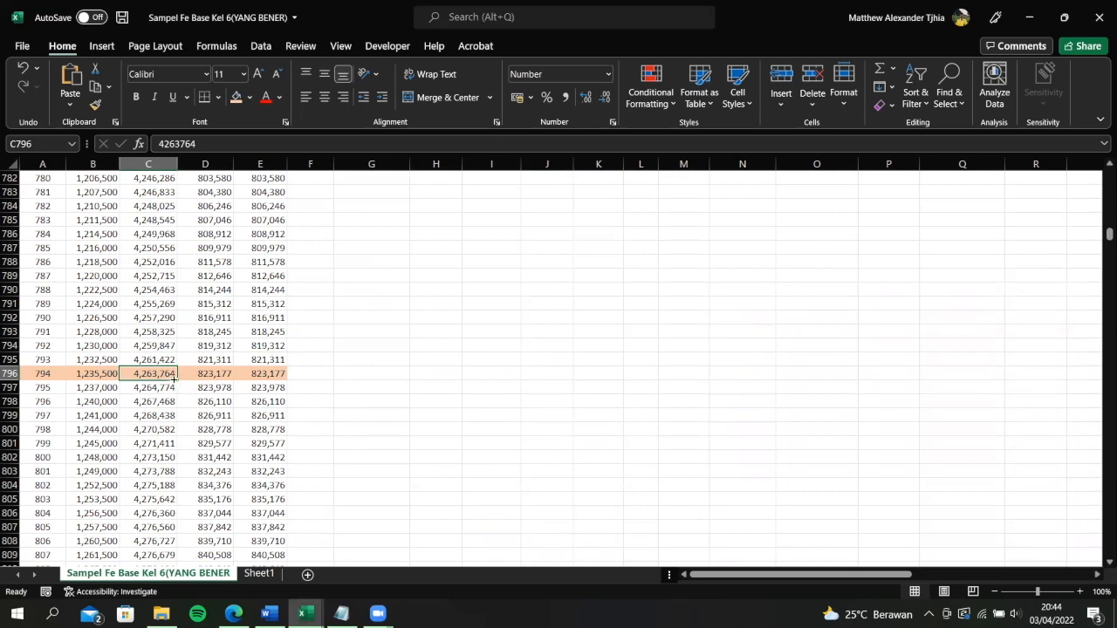
pyautogui.click(170, 387)
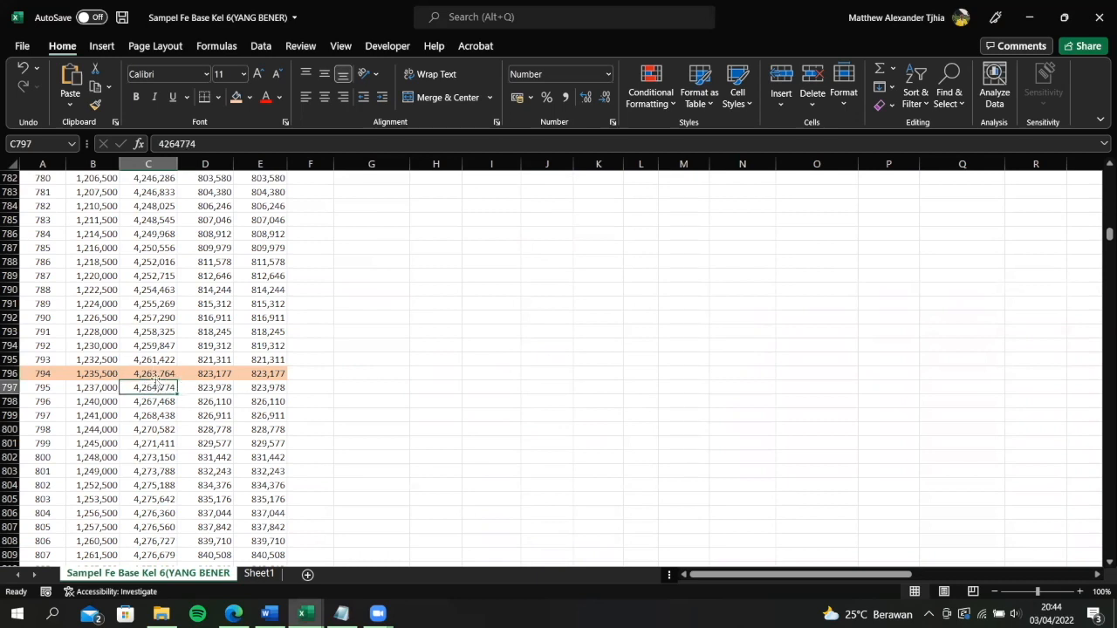
pyautogui.click(158, 374)
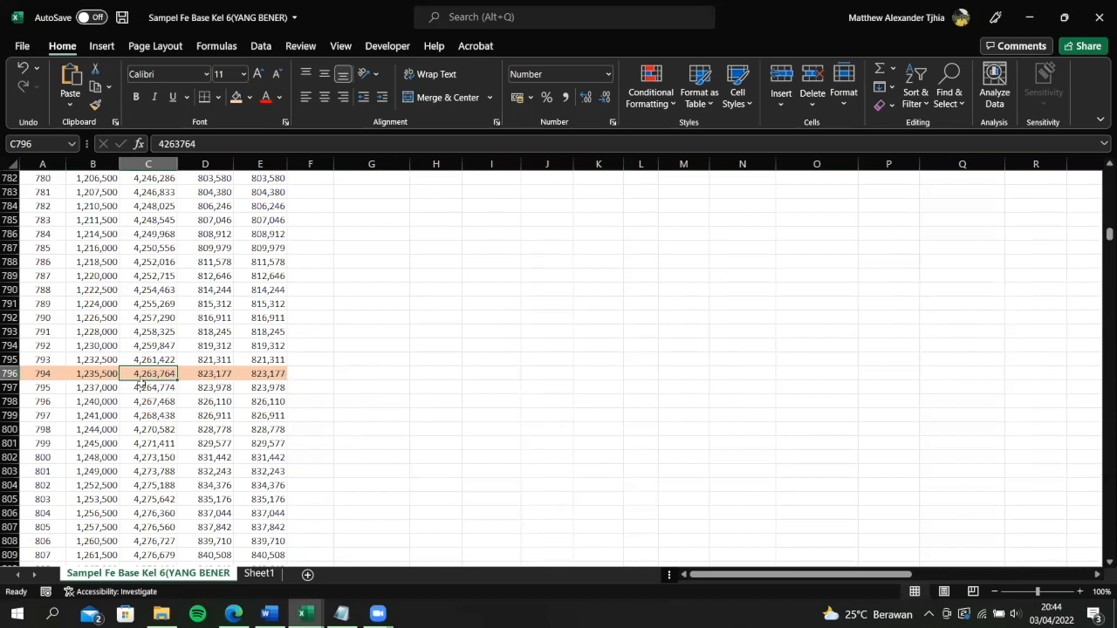
pyautogui.click(51, 378)
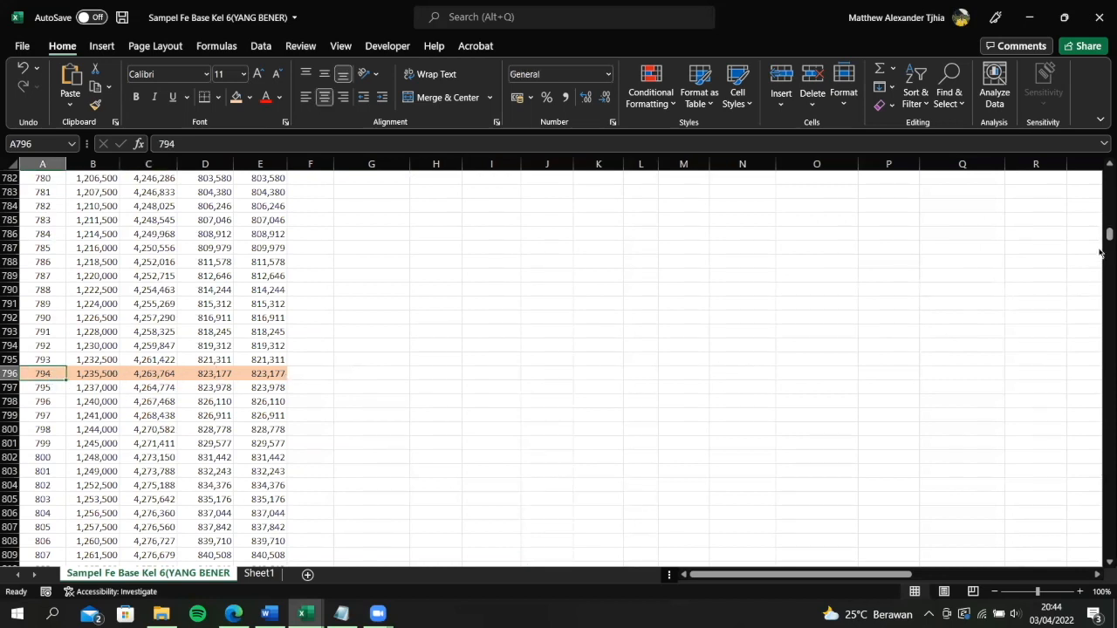
# - Return to the start of the sheet and review the data no entries for Yield point, Max load and Fracture point
pyautogui.hotkey('ctrl', 'Home')
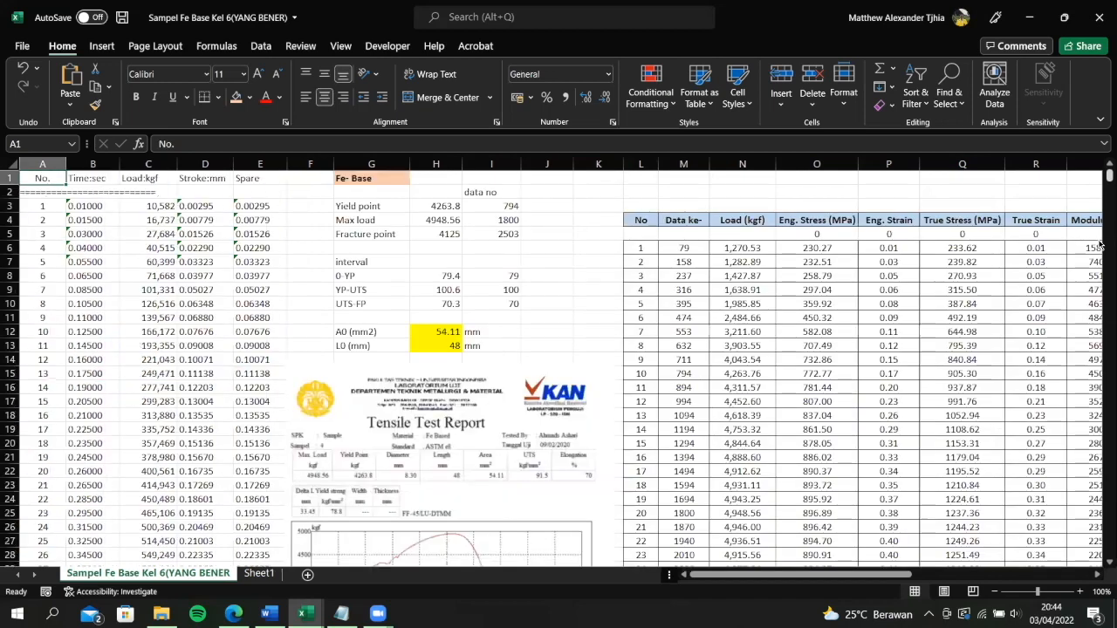
pyautogui.press('Right')
pyautogui.press('Right')
pyautogui.click(506, 206)
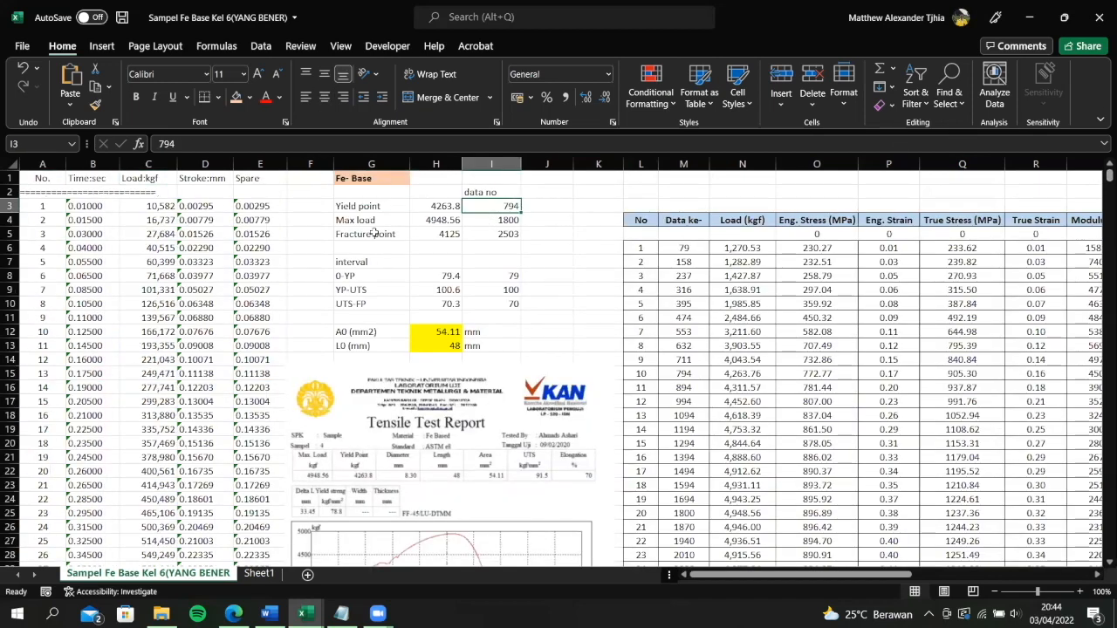
pyautogui.click(488, 223)
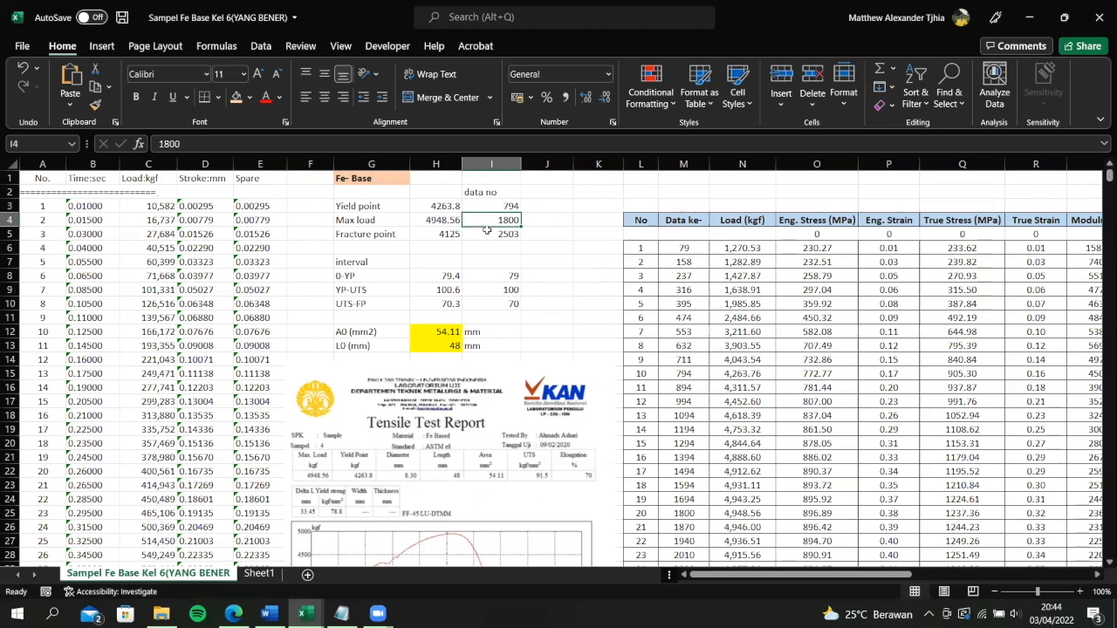
pyautogui.click(375, 234)
pyautogui.click(490, 235)
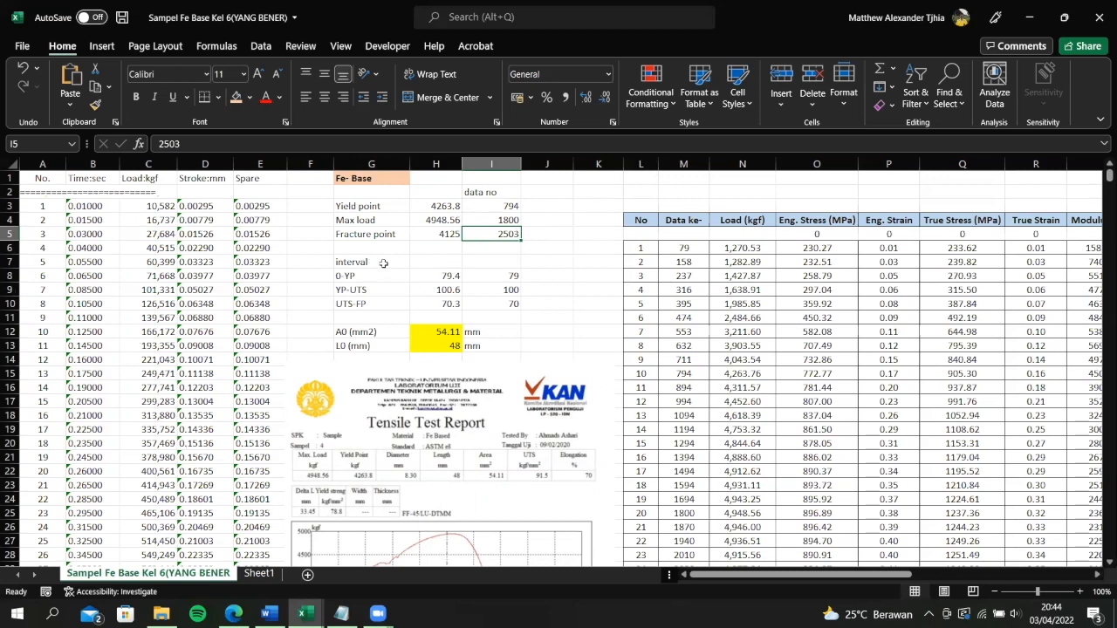
# - Check how far the numbering in the No column of the stress-strain table runs
pyautogui.scroll(-2, 627, 275)
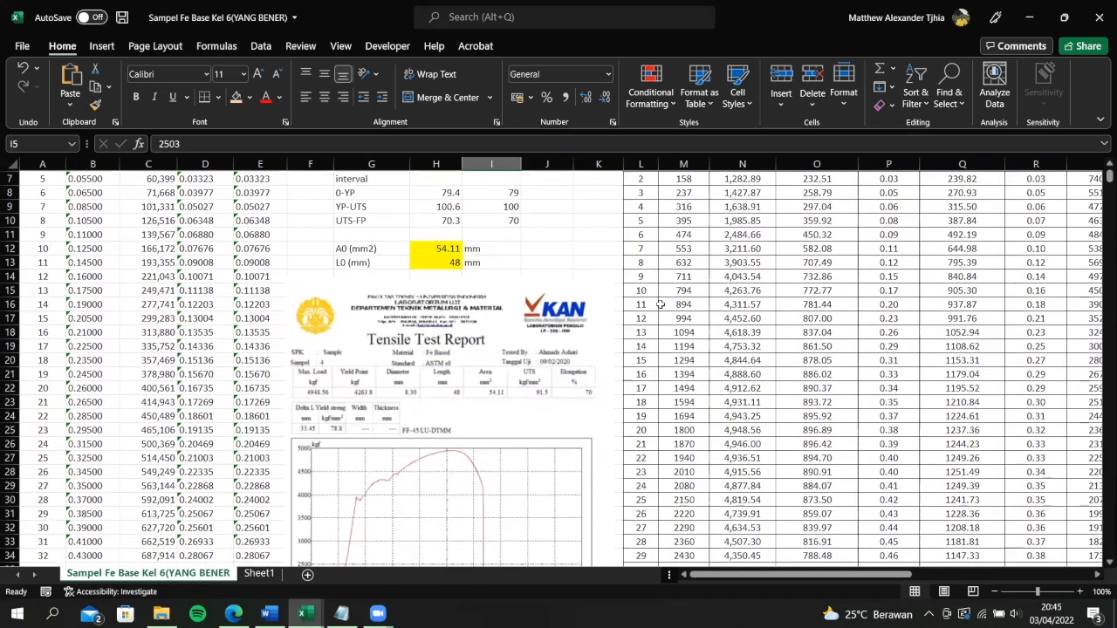
pyautogui.moveTo(639, 409); pyautogui.dragTo(640, 331)
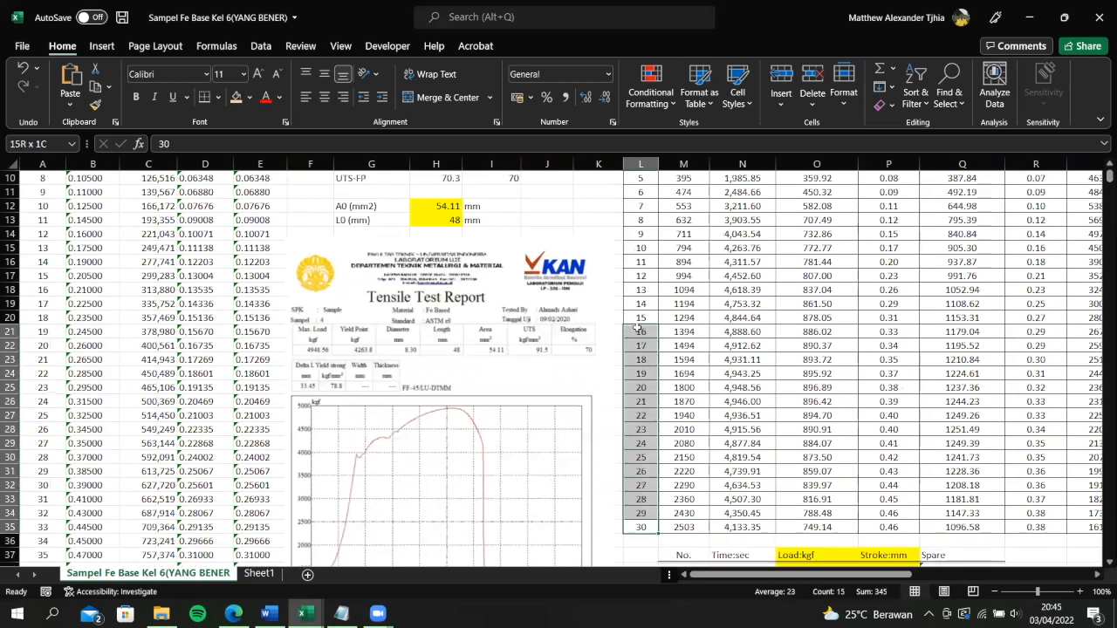
pyautogui.scroll(2, 644, 428)
pyautogui.scroll(1, 644, 428)
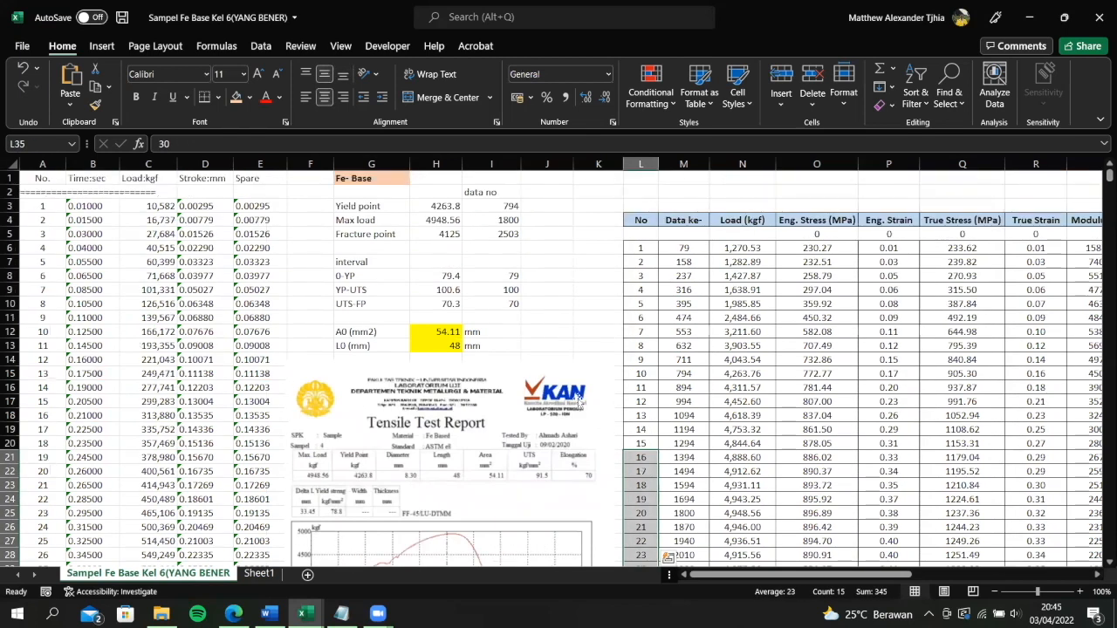
pyautogui.click(531, 256)
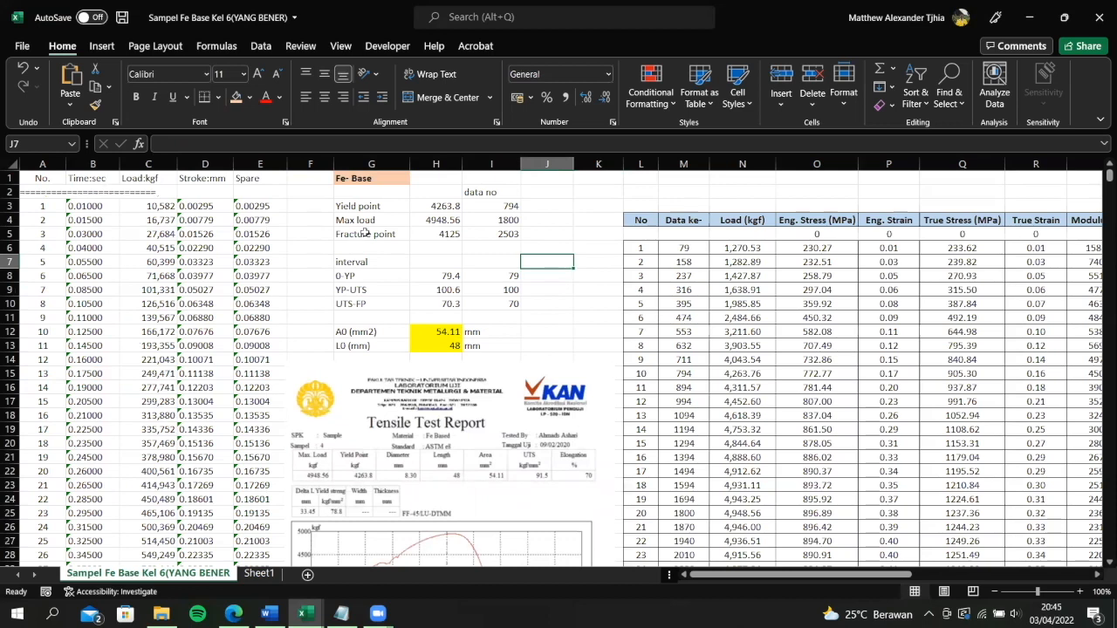
# - Fill the cells numbered 10, 20 and 30 in the stress-strain table's No column with light orange
pyautogui.click(642, 374)
pyautogui.click(235, 97)
pyautogui.click(640, 514)
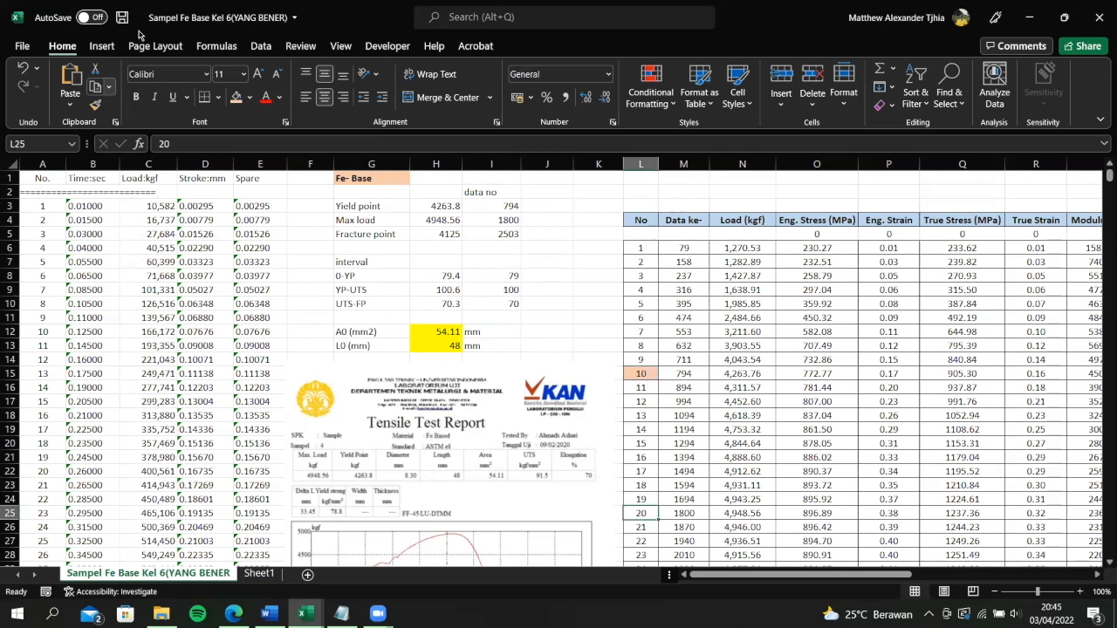
pyautogui.click(236, 97)
pyautogui.scroll(-3, 647, 485)
pyautogui.click(641, 527)
pyautogui.click(236, 98)
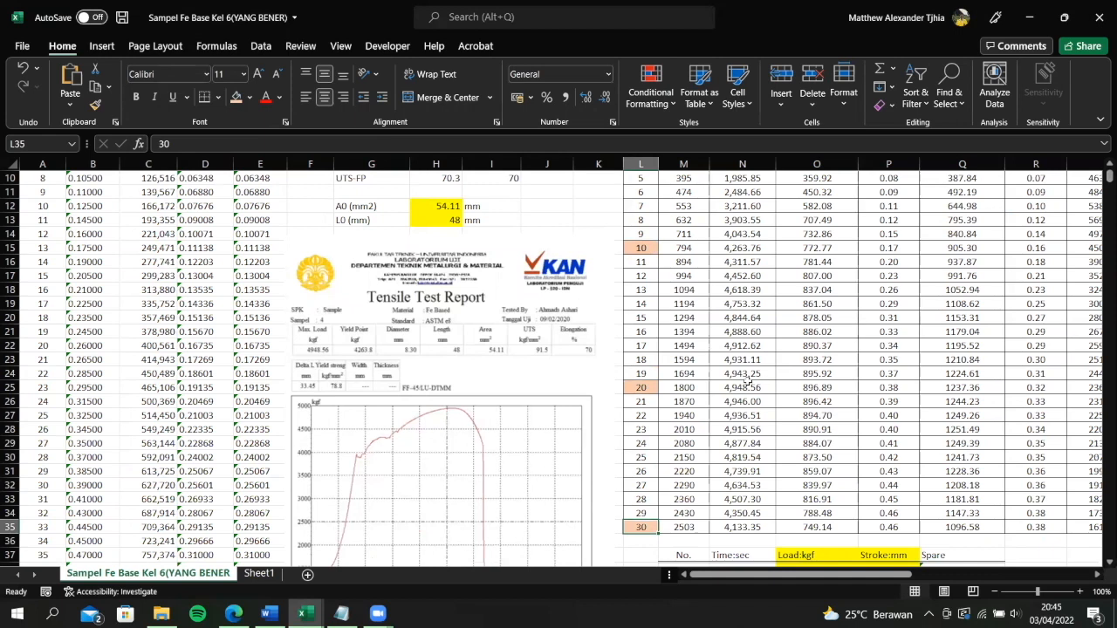
# - Review points 1 to 9 in the No column against the 0-YP interval entry
pyautogui.scroll(1, 747, 381)
pyautogui.scroll(2, 746, 384)
pyautogui.click(546, 366)
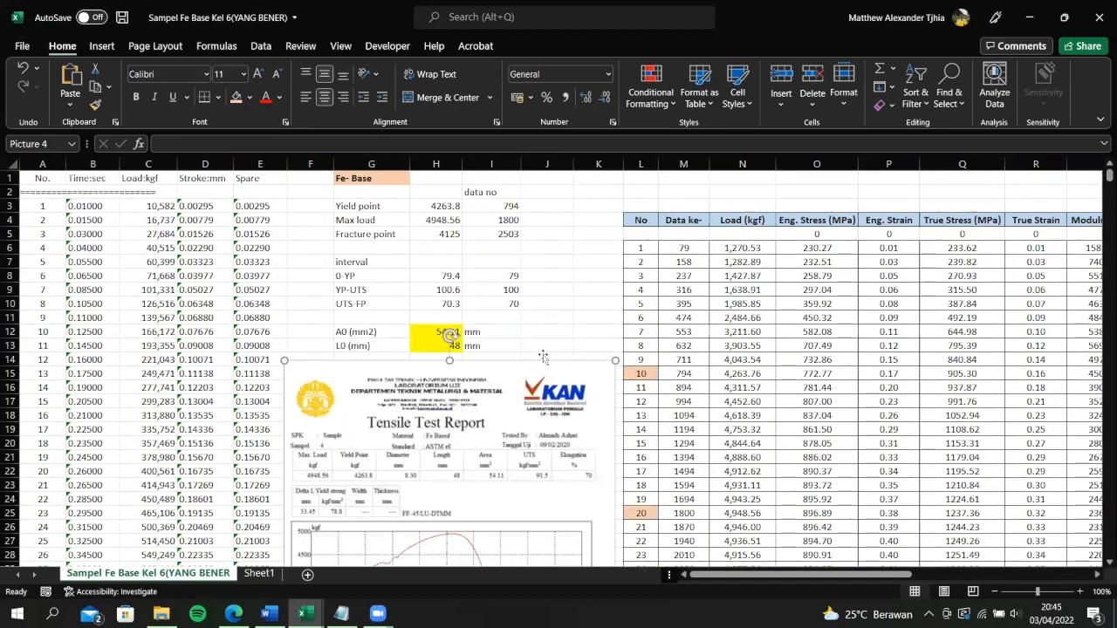
pyautogui.click(553, 301)
pyautogui.moveTo(639, 358); pyautogui.dragTo(643, 250)
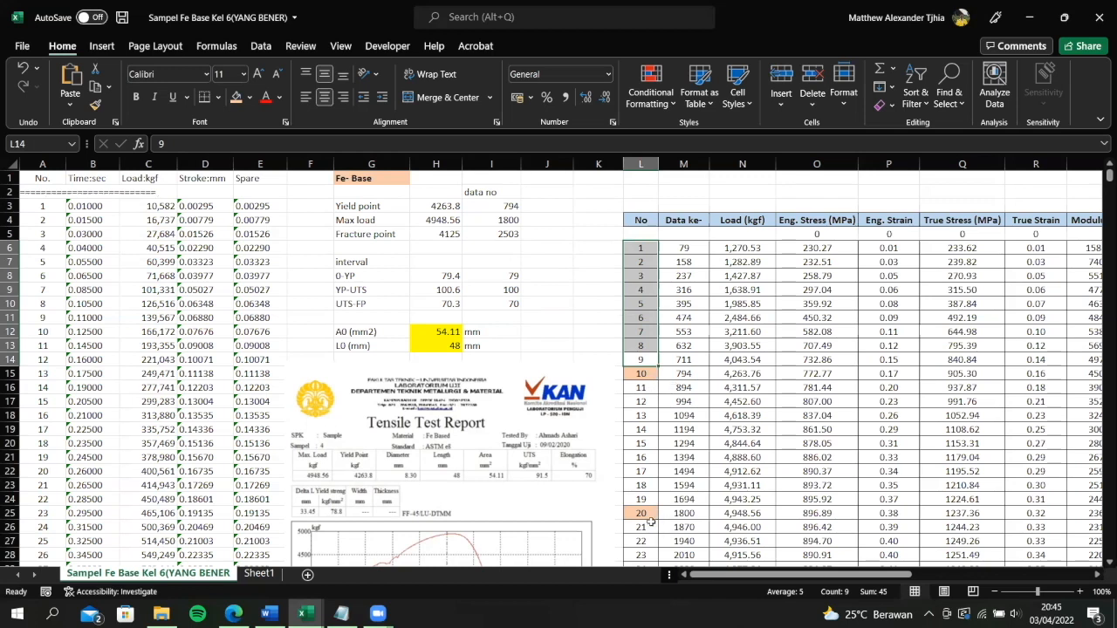
pyautogui.click(451, 287)
pyautogui.click(348, 276)
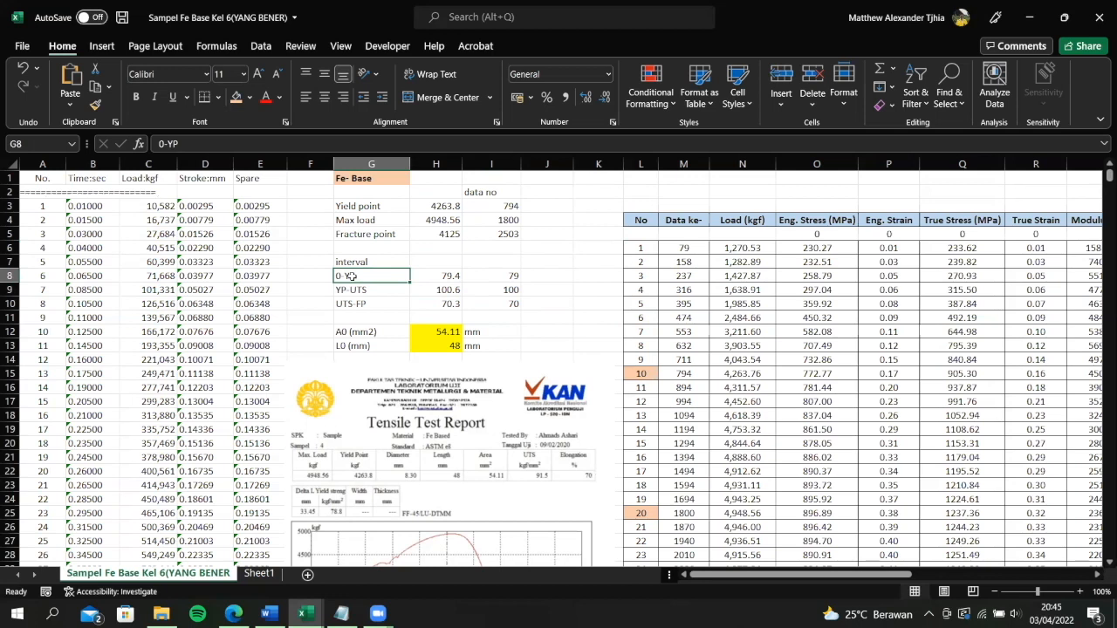
# - Enter the 0-YP interval formula =I3/10 in cell H8 again
pyautogui.click(424, 277)
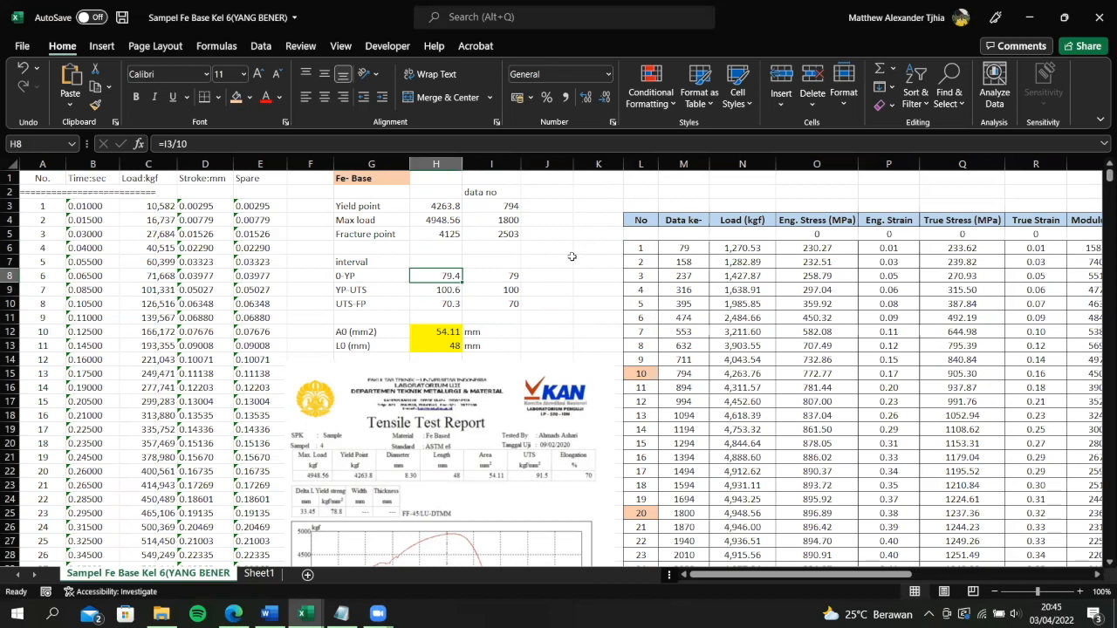
pyautogui.write('=')
pyautogui.click(510, 206)
pyautogui.write('/10')
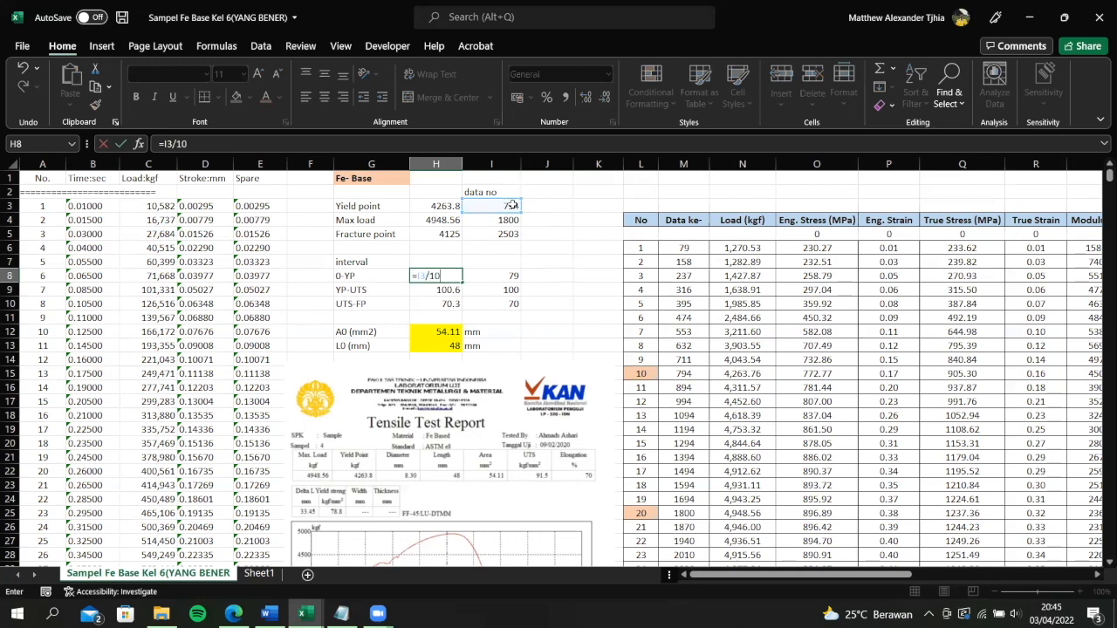
pyautogui.press('Return')
pyautogui.press('Up')
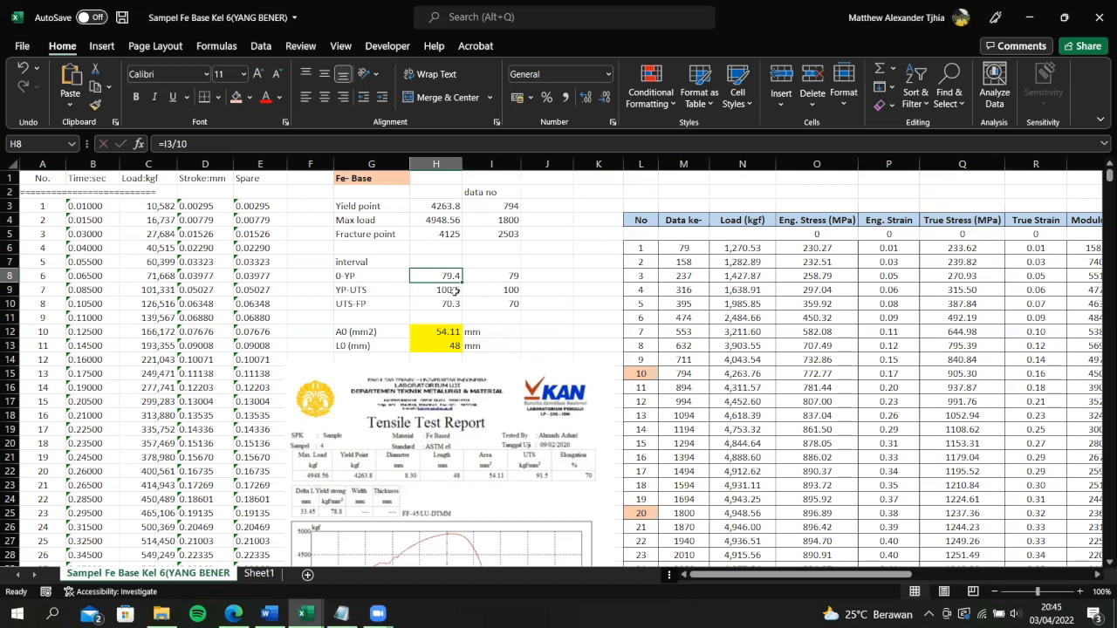
# - Enter the YP-UTS interval formula =(I4-I3)/10 in cell H9
pyautogui.press('Down')
pyautogui.write('=(')
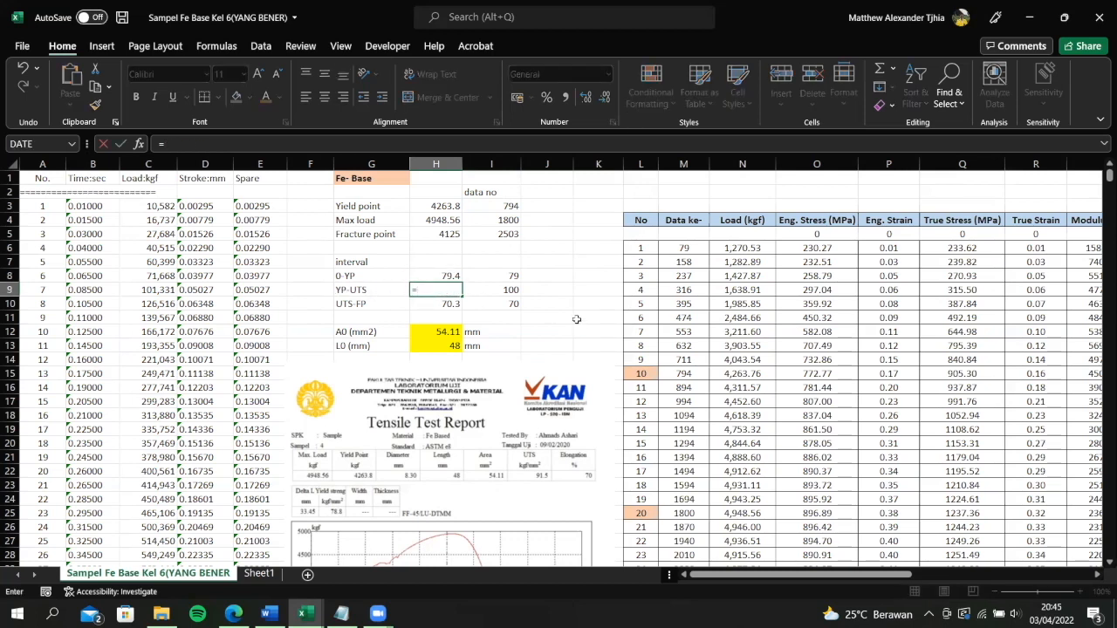
pyautogui.click(516, 219)
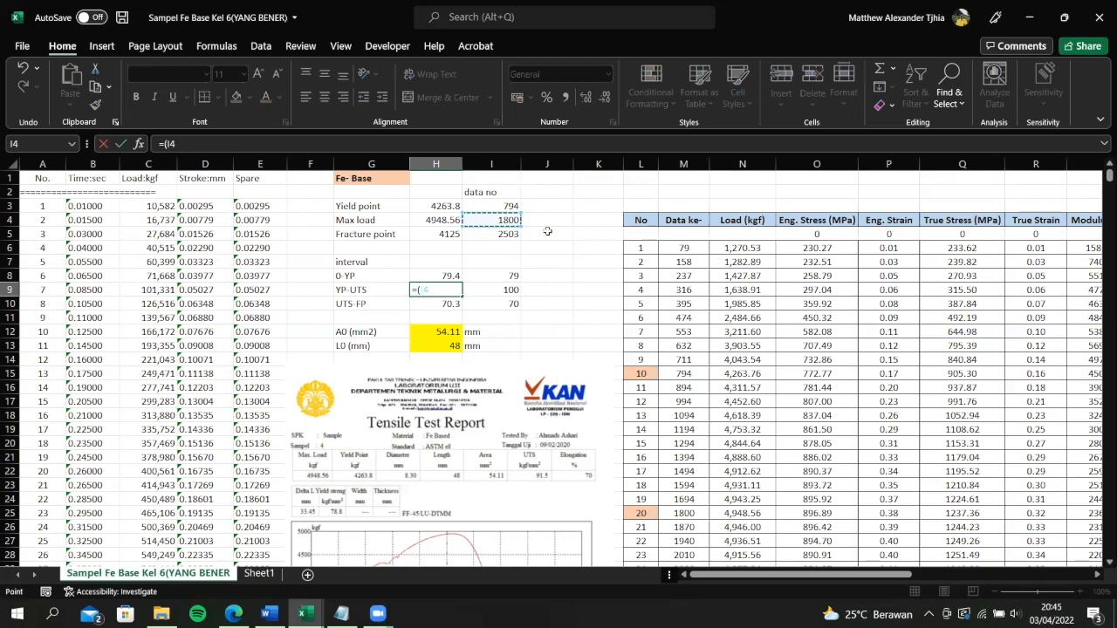
pyautogui.write('-')
pyautogui.click(491, 209)
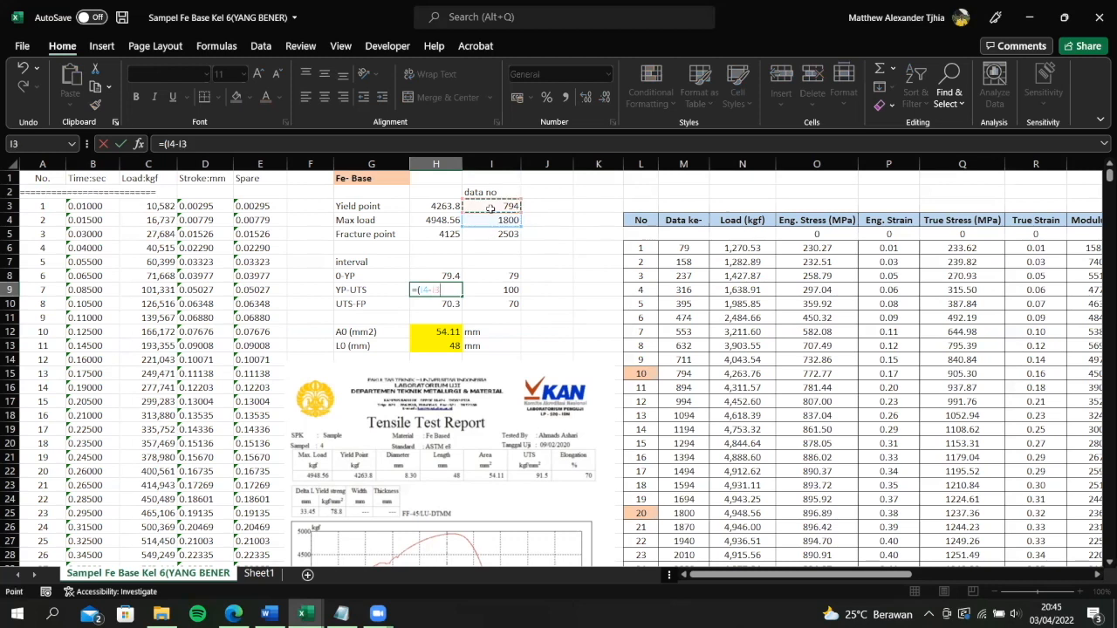
pyautogui.write(')/10')
pyautogui.press('Return')
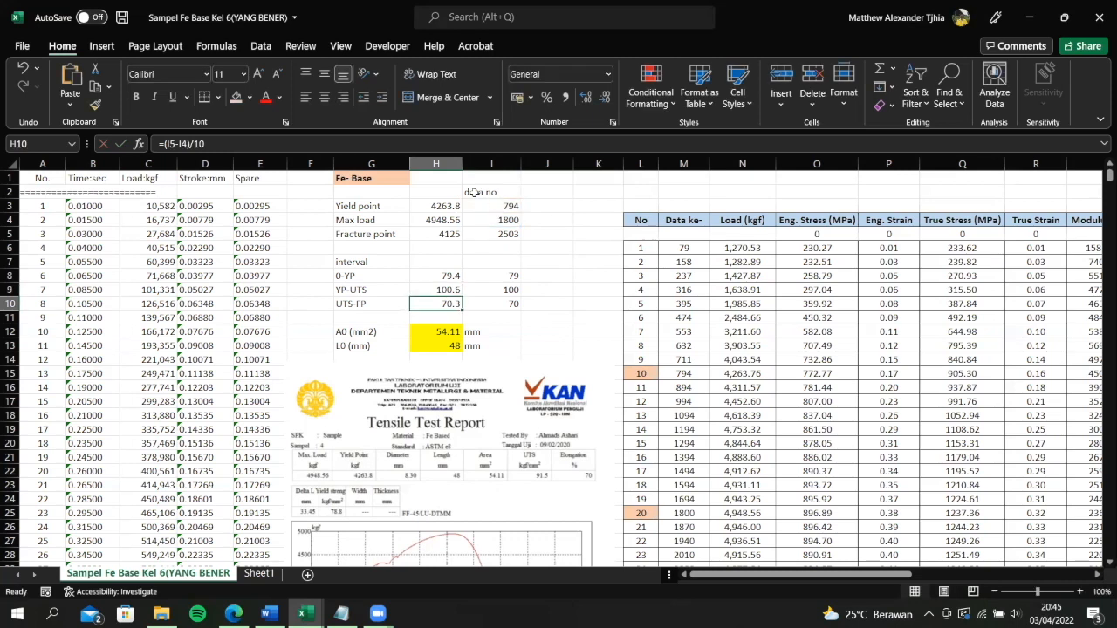
pyautogui.click(448, 291)
pyautogui.press('Return')
# - Review the rounded 0-YP, YP-UTS and UTS-FP interval values in cells I8 to I10
pyautogui.moveTo(501, 275); pyautogui.dragTo(511, 304)
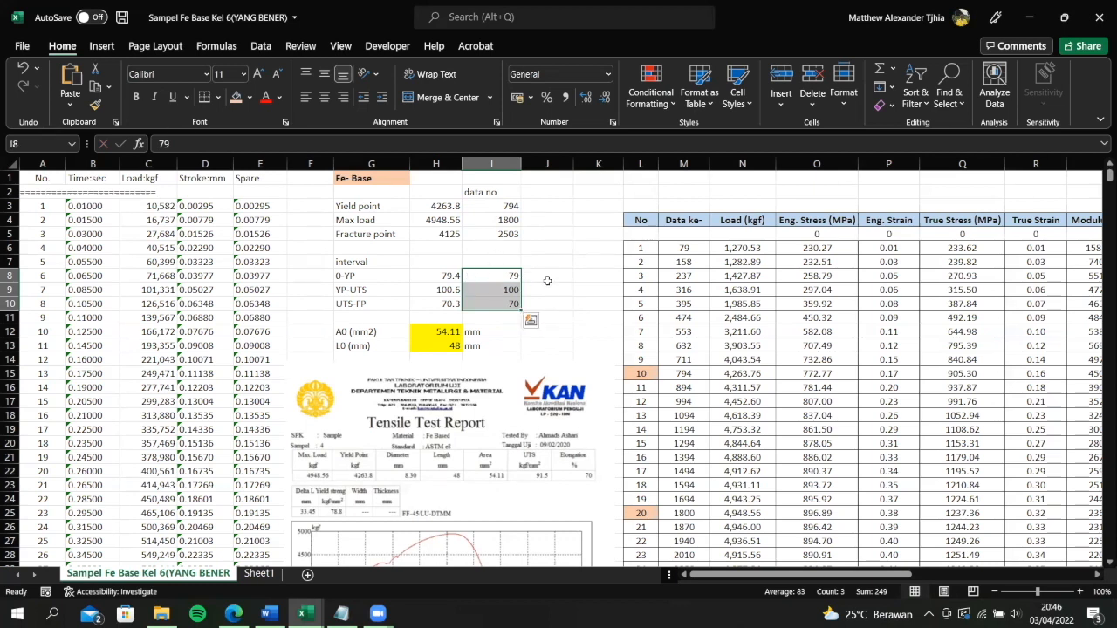
pyautogui.click(547, 278)
pyautogui.moveTo(514, 304); pyautogui.dragTo(513, 278)
pyautogui.click(541, 276)
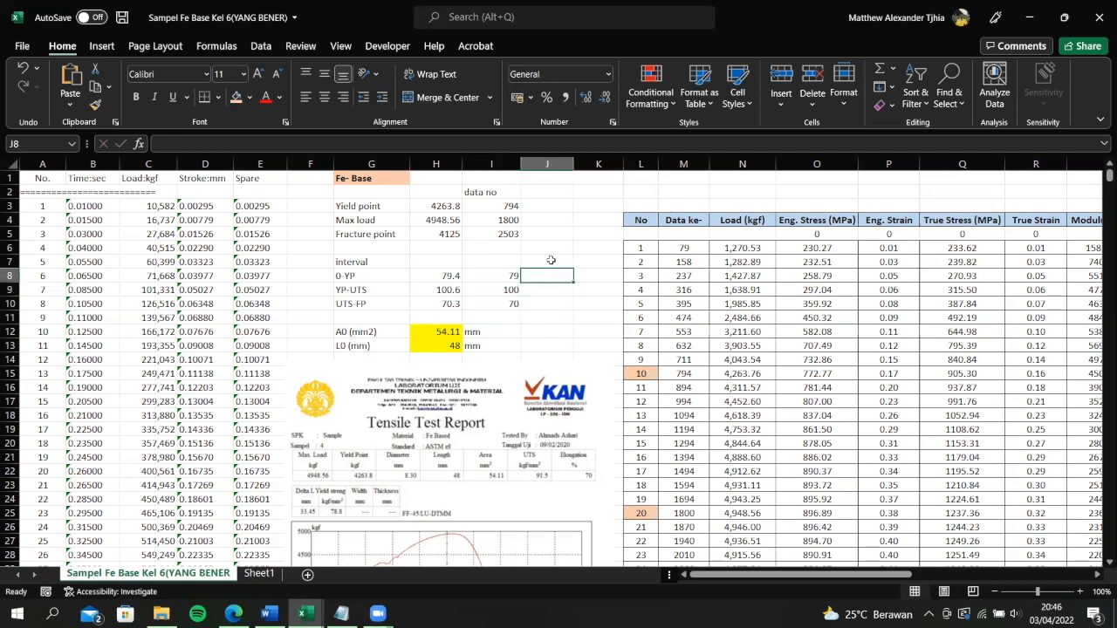
pyautogui.press('Left')
pyautogui.moveTo(507, 277); pyautogui.dragTo(511, 305)
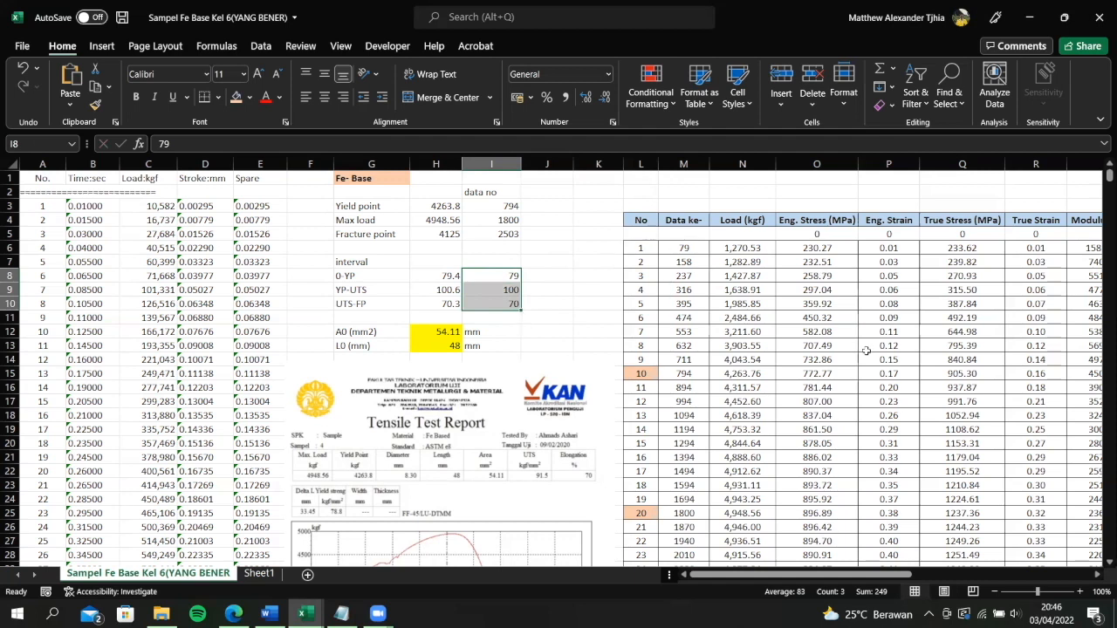
pyautogui.click(593, 278)
pyautogui.click(503, 277)
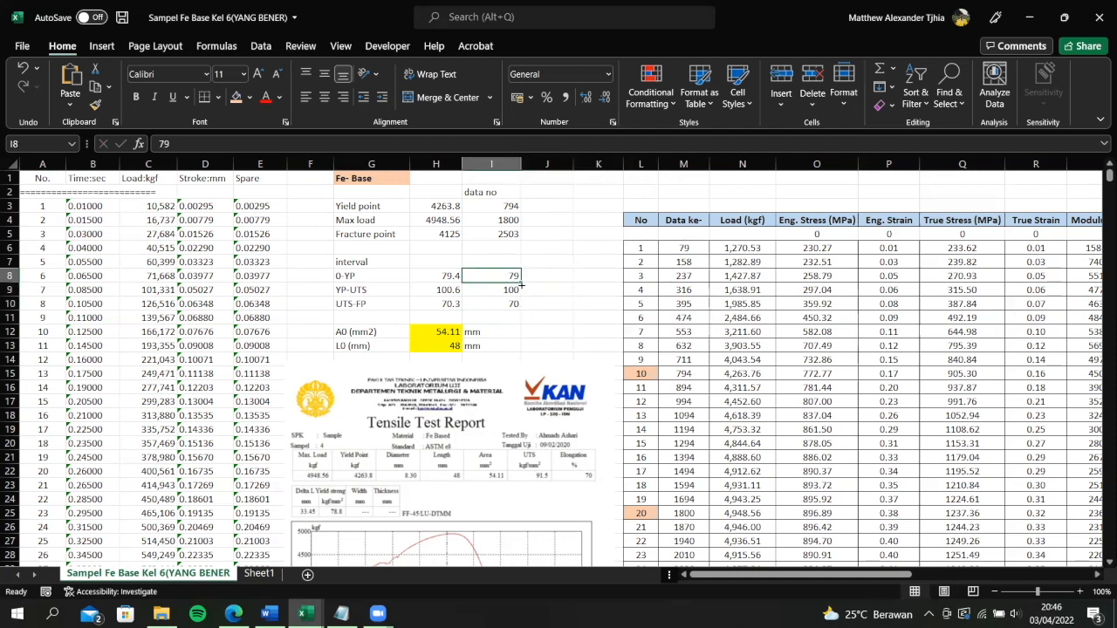
# - Replace the second point's Data ke- value in cell M7 with the formula =79+79
pyautogui.click(672, 251)
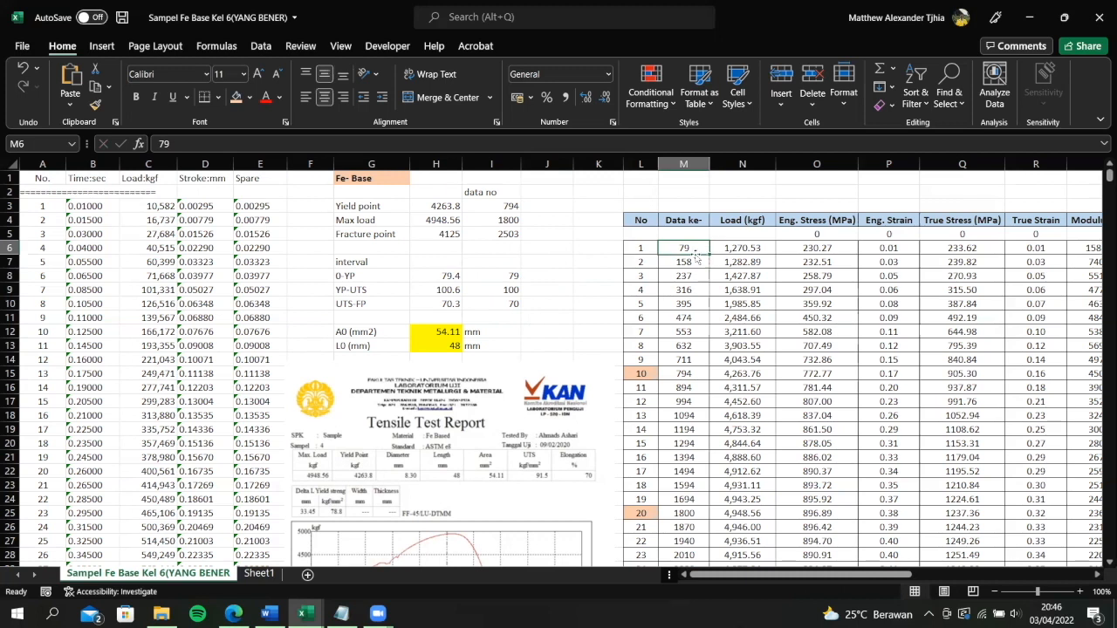
pyautogui.click(695, 265)
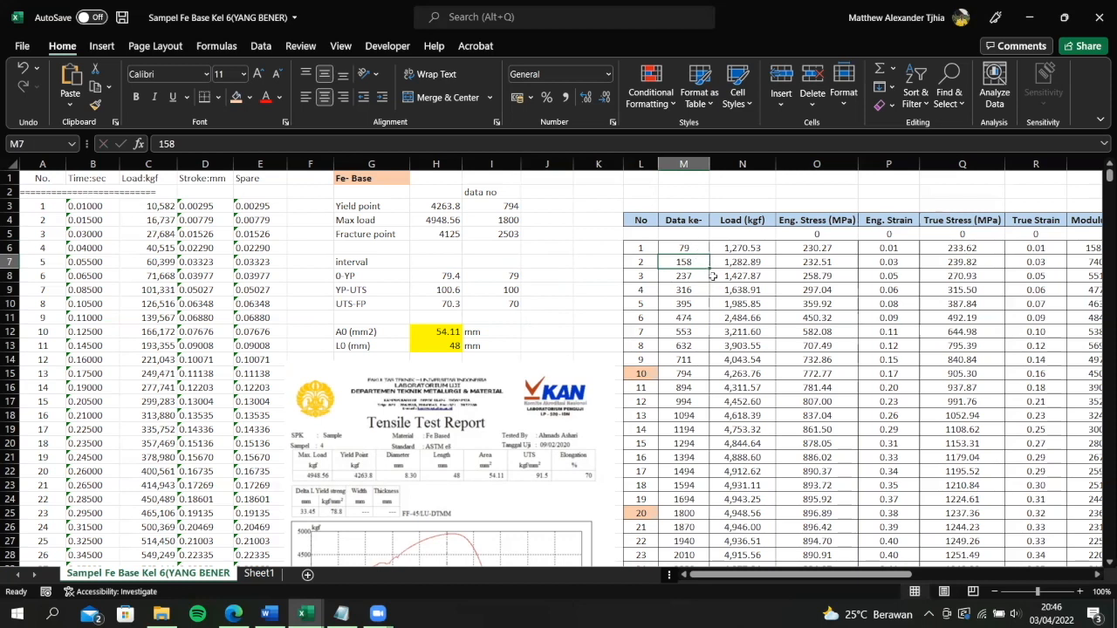
pyautogui.write('79+7')
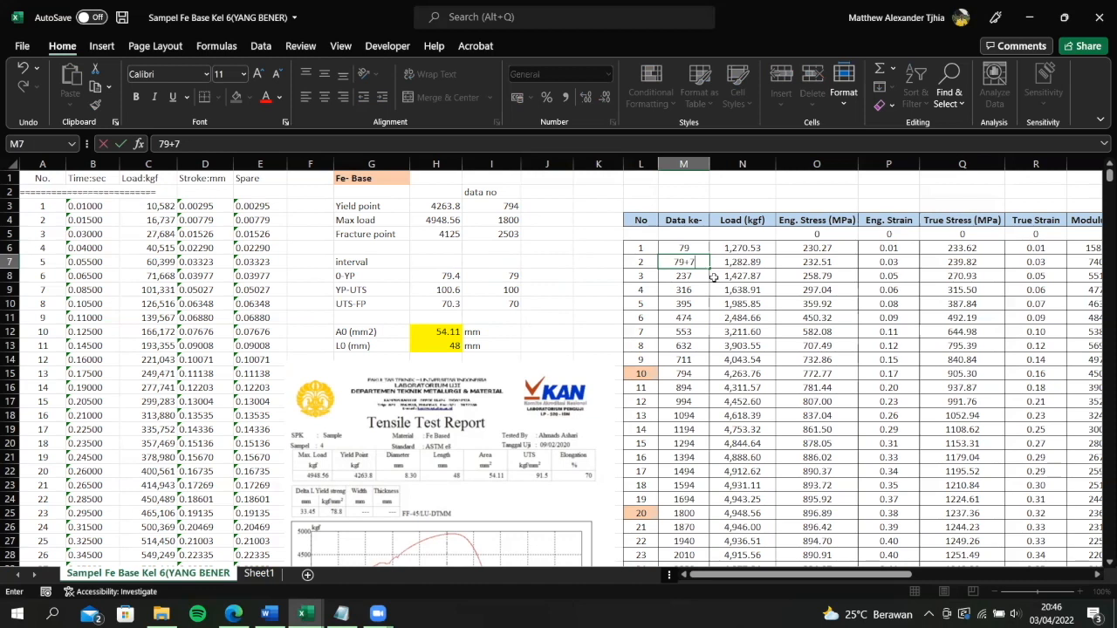
pyautogui.press('Return')
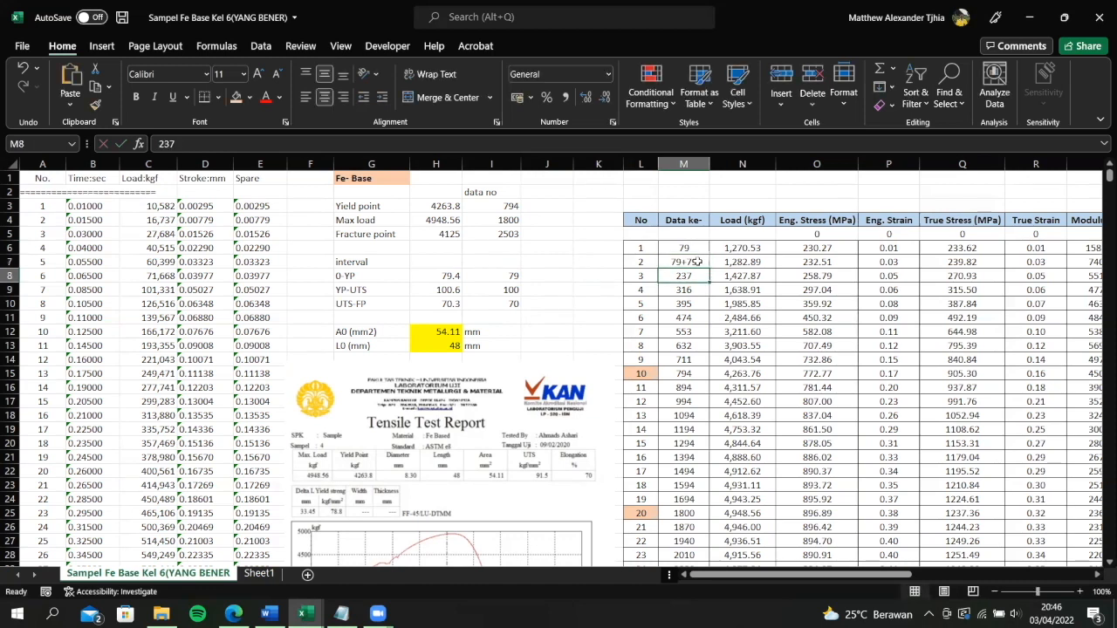
pyautogui.click(695, 262)
pyautogui.write('=79')
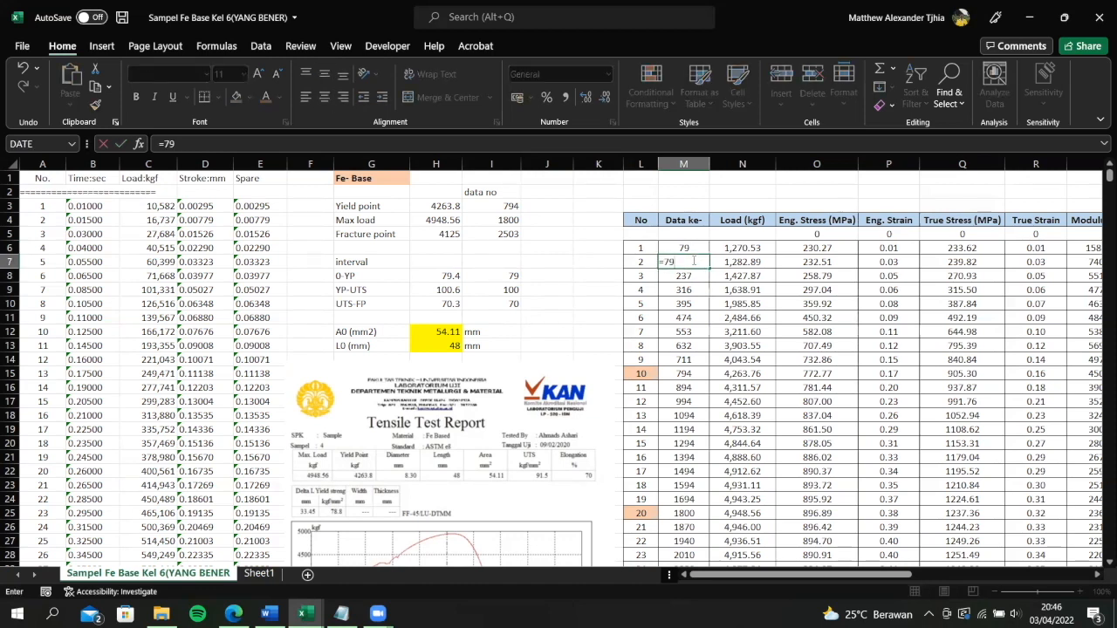
pyautogui.press('Return')
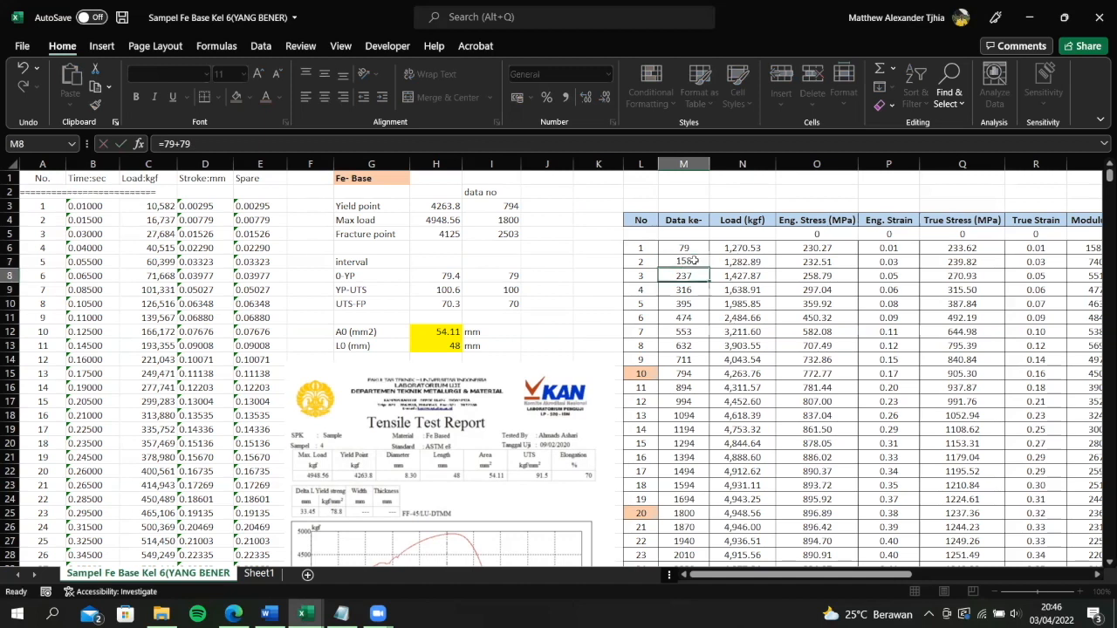
pyautogui.click(696, 264)
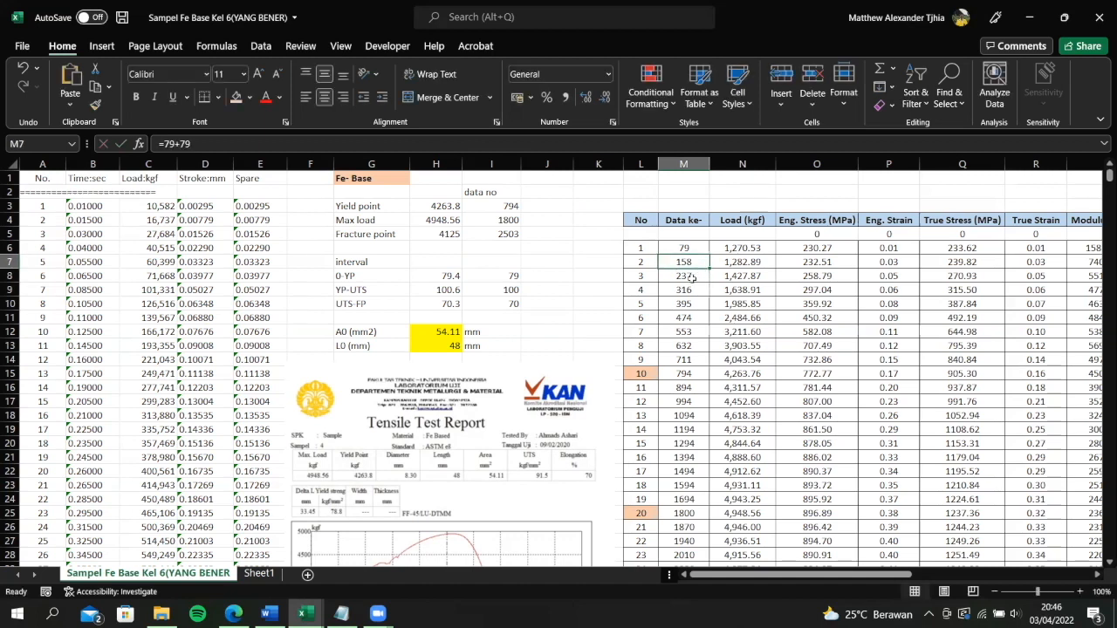
# - Review how the Data ke- values build up from point 3 to the yield point at number 10
pyautogui.click(697, 277)
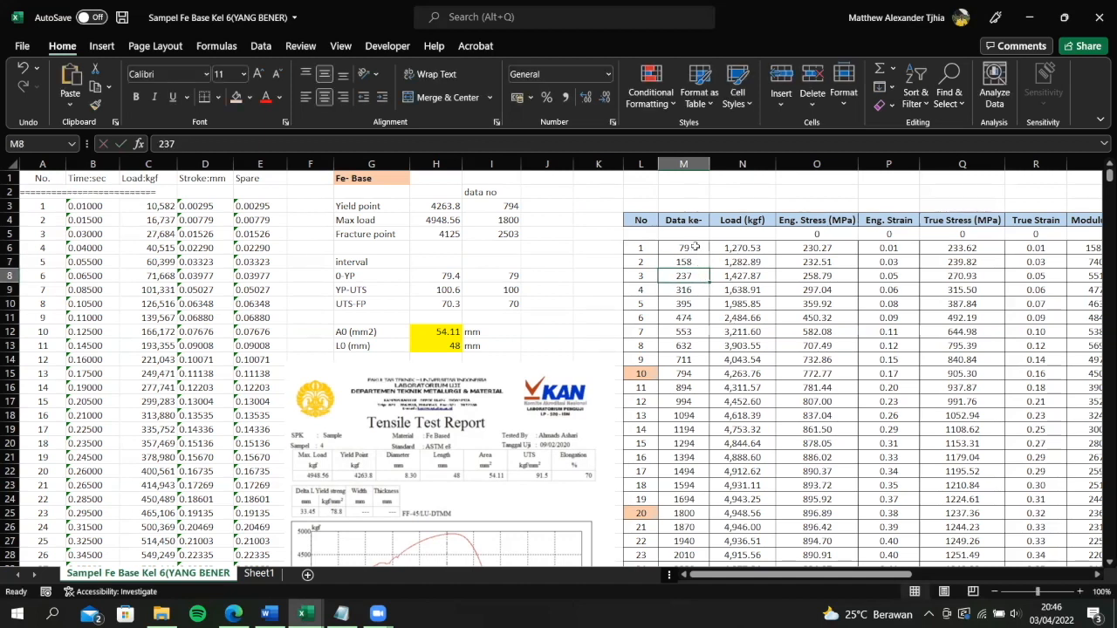
pyautogui.click(695, 289)
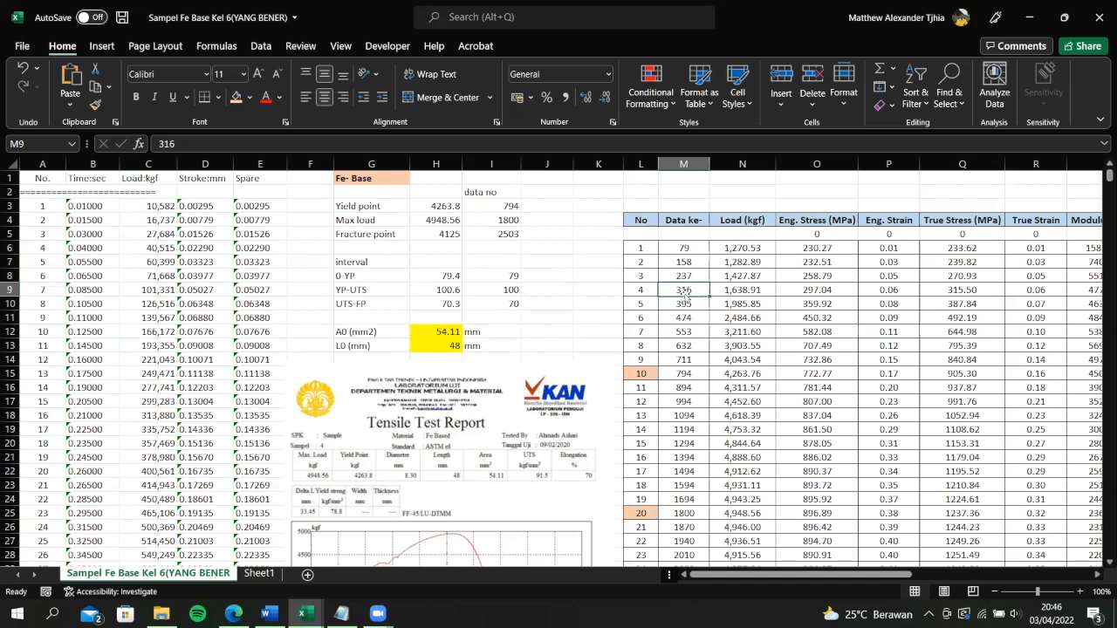
pyautogui.click(687, 373)
pyautogui.scroll(-1, 688, 372)
# - Compare the Data ke- values from point 11 onward with the rounded YP-UTS and UTS-FP intervals
pyautogui.click(678, 346)
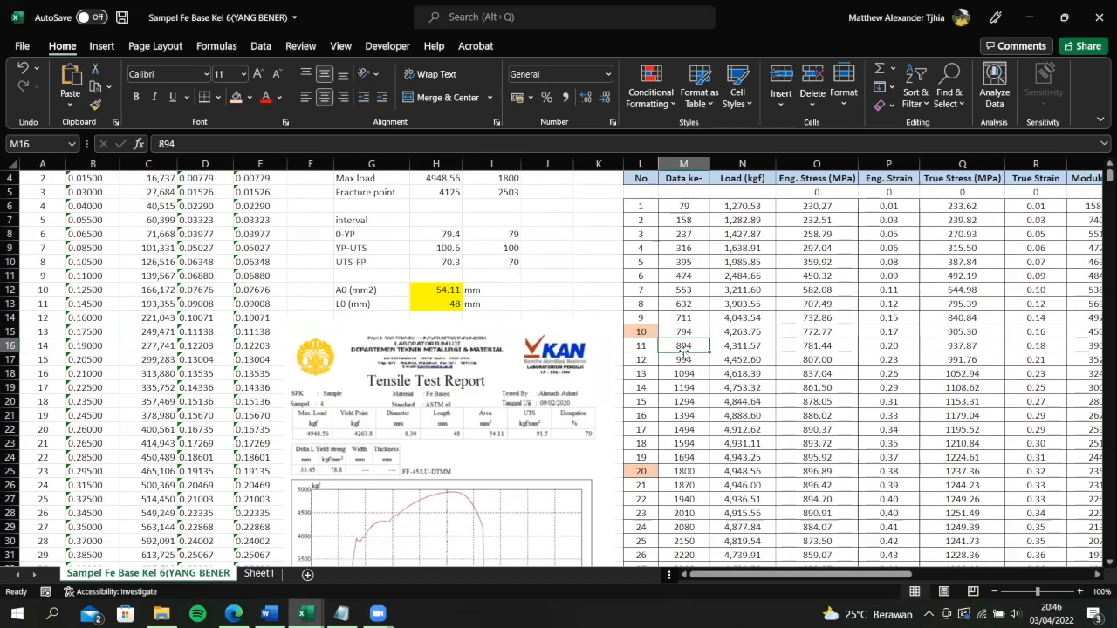
pyautogui.click(498, 250)
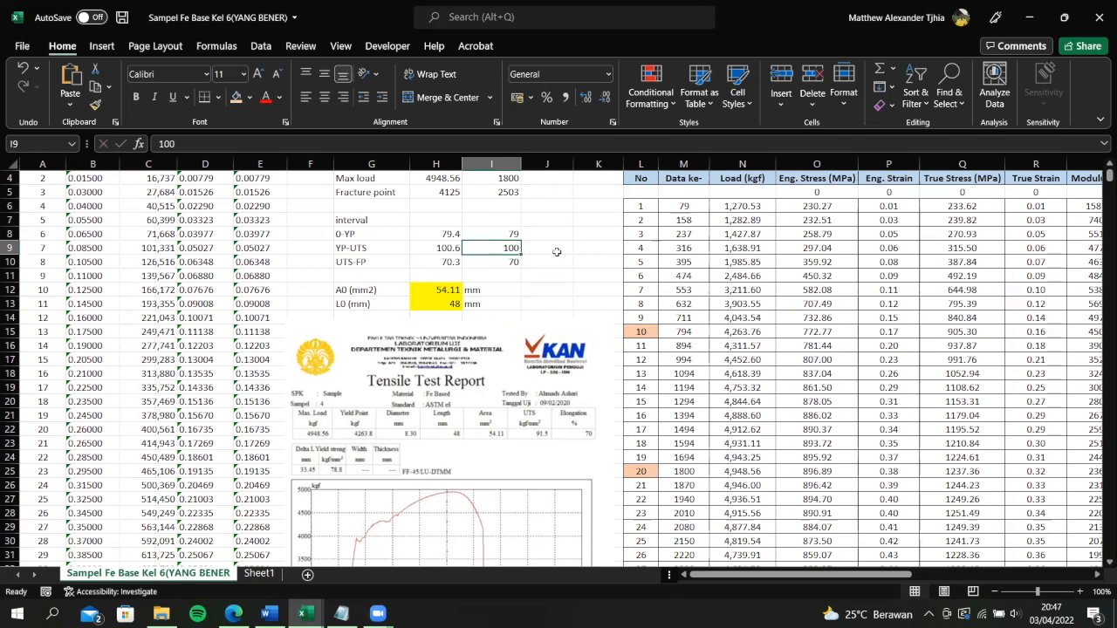
pyautogui.click(678, 346)
pyautogui.press('Down')
pyautogui.press('Down')
pyautogui.press('Down')
pyautogui.press('Down')
pyautogui.press('Down')
pyautogui.press('Down')
pyautogui.press('Down')
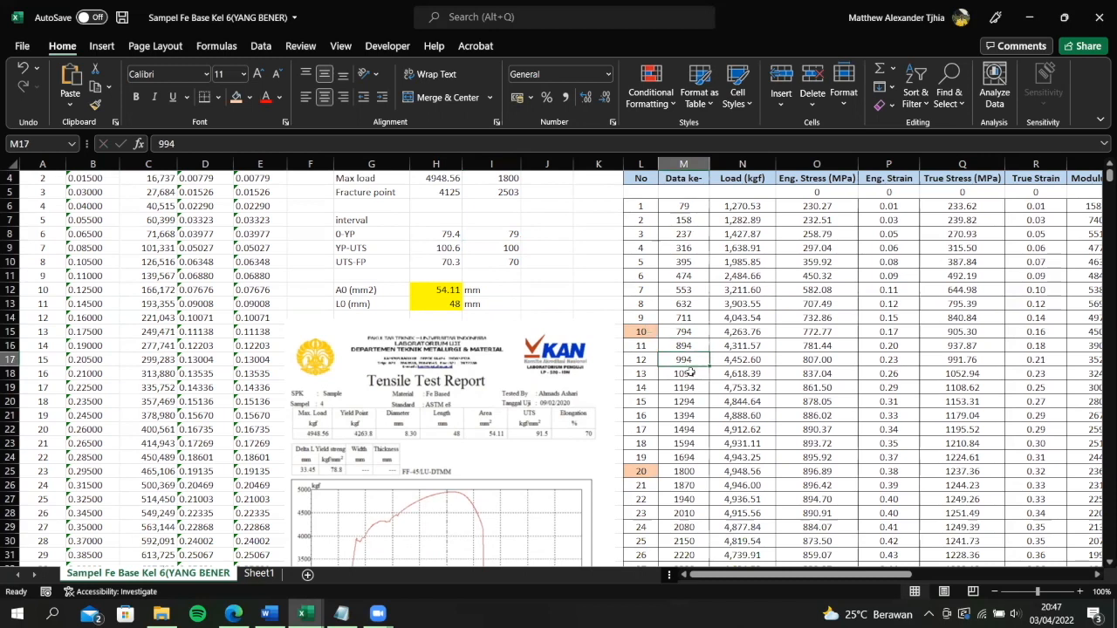
pyautogui.click(670, 487)
pyautogui.click(494, 263)
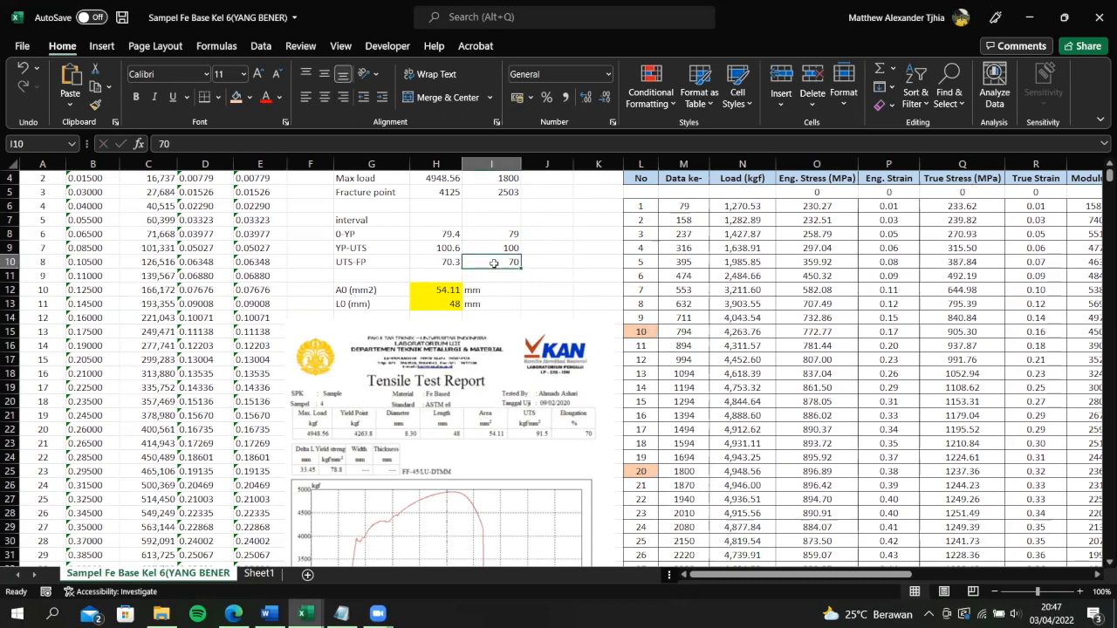
pyautogui.scroll(1, 685, 488)
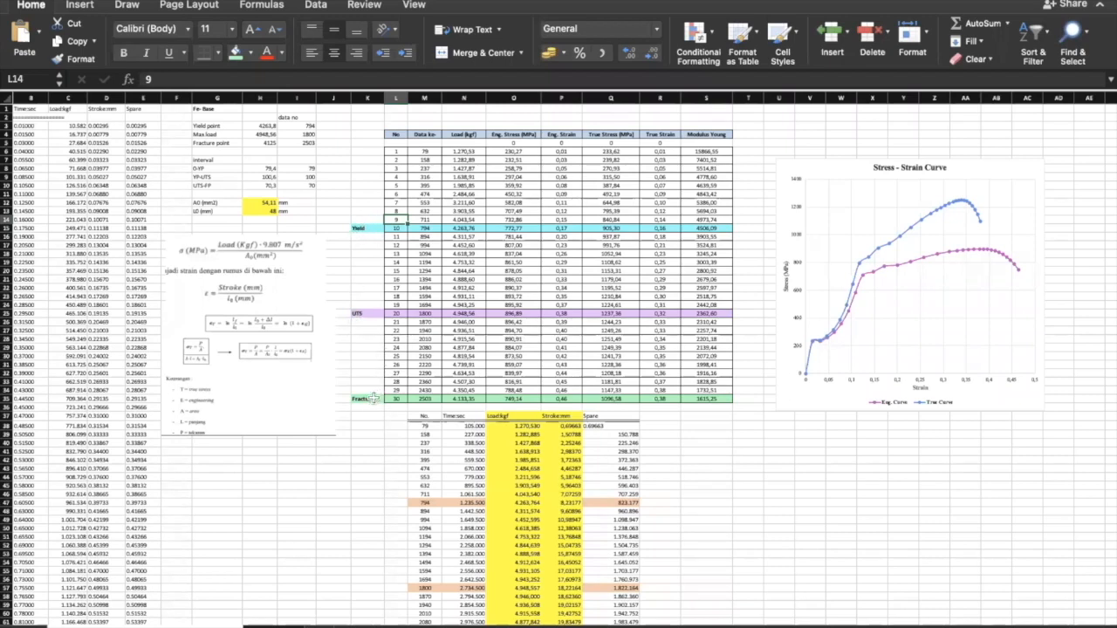
# - Examine the Yield, UTS and Fracture labels marking the highlighted rows of the stress-strain table
pyautogui.click(365, 228)
pyautogui.click(367, 312)
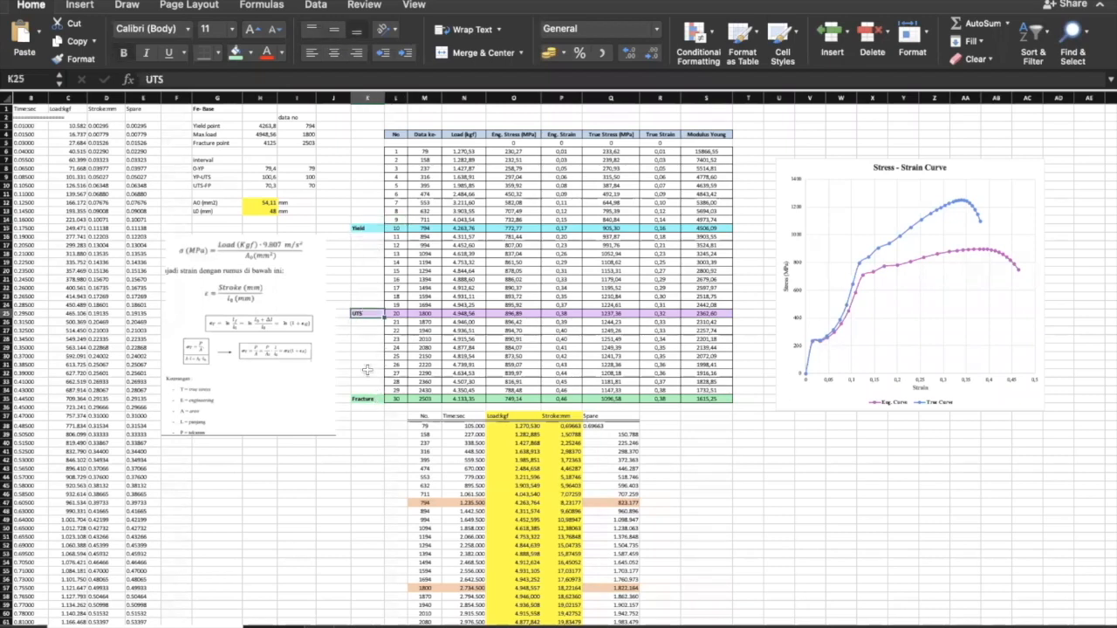
pyautogui.click(364, 398)
pyautogui.click(366, 315)
pyautogui.click(366, 228)
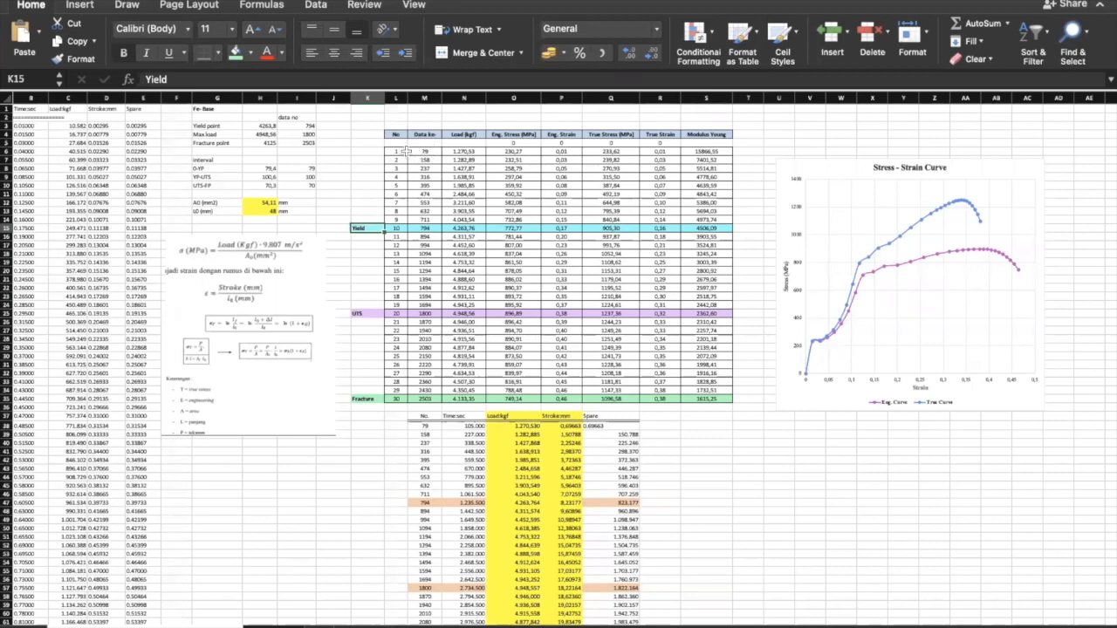
# - Go through the Data ke- values from point 1 to 9 up to the Yield row
pyautogui.click(431, 163)
pyautogui.press('Up')
pyautogui.press('Down')
pyautogui.press('Down')
pyautogui.press('Down')
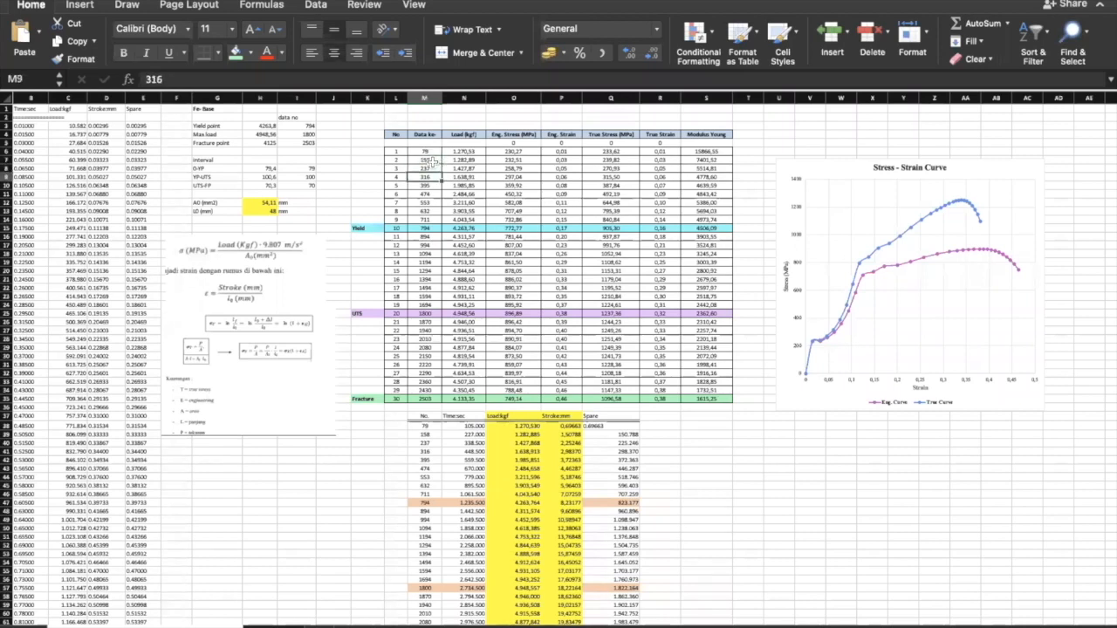
pyautogui.press('Down')
pyautogui.press('Down')
pyautogui.press('Down')
pyautogui.press('Down')
pyautogui.press('Down')
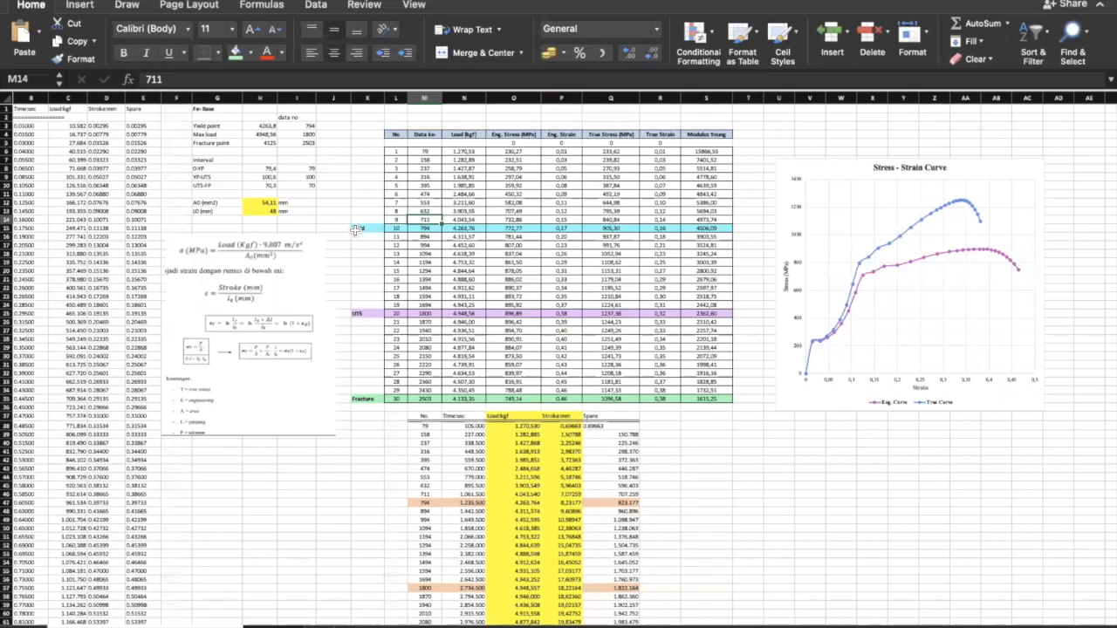
pyautogui.click(358, 228)
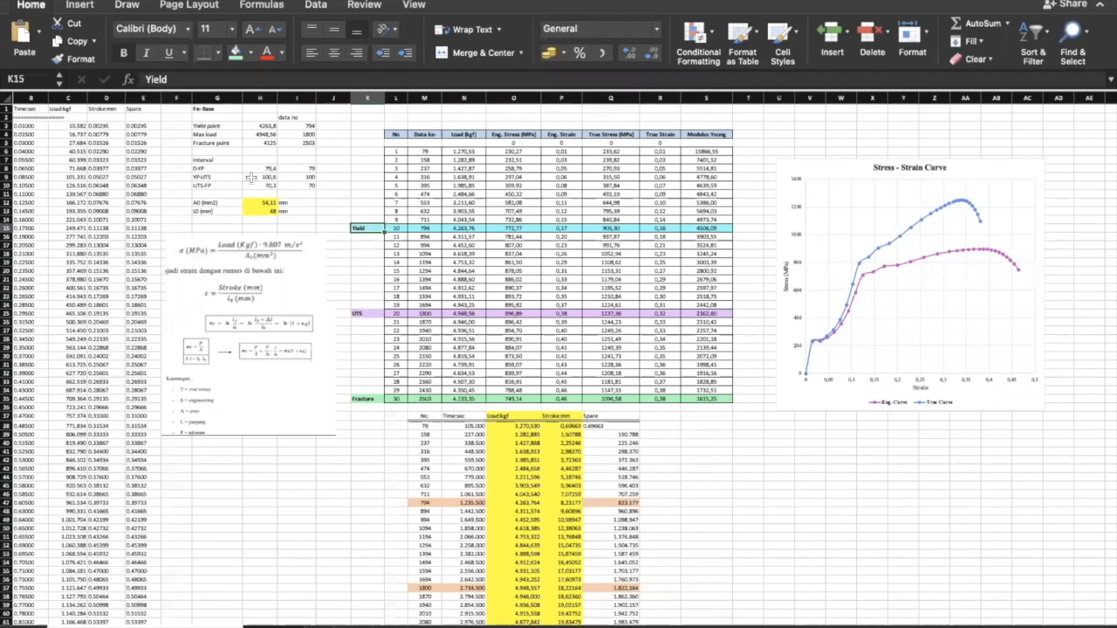
# - Compare the Data ke- values between the Yield and UTS rows with the YP-UTS interval in cell I9
pyautogui.click(307, 177)
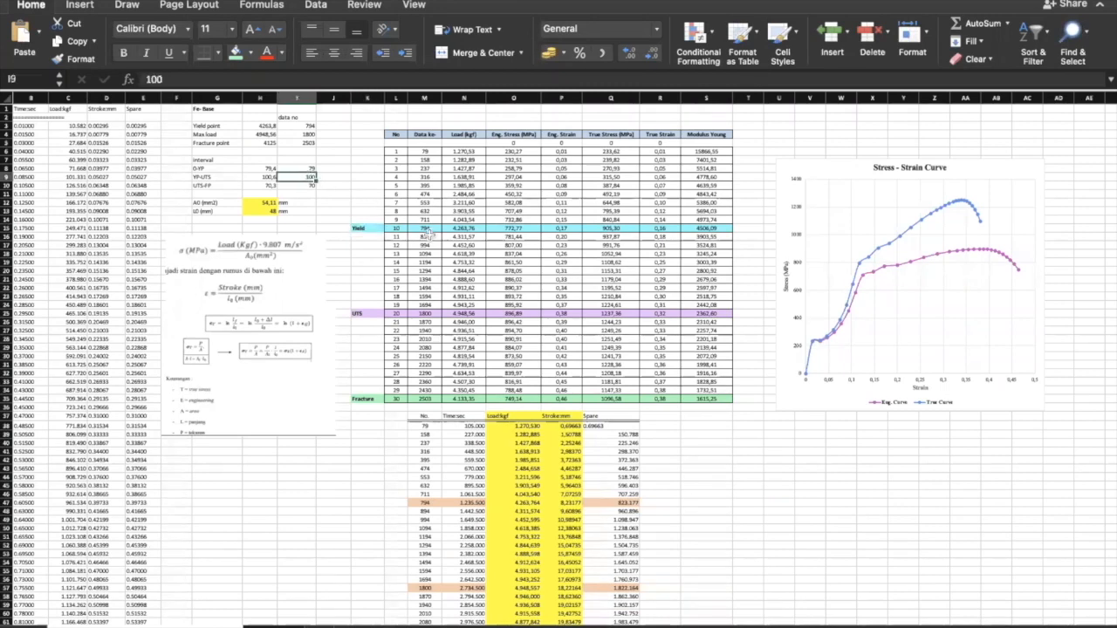
pyautogui.click(431, 227)
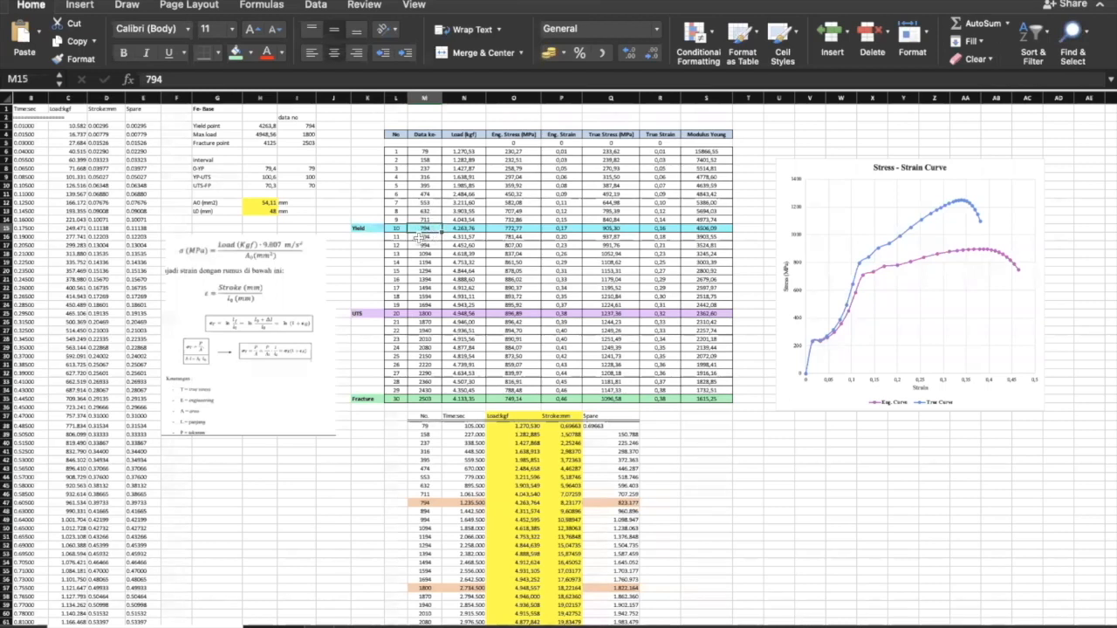
pyautogui.click(410, 238)
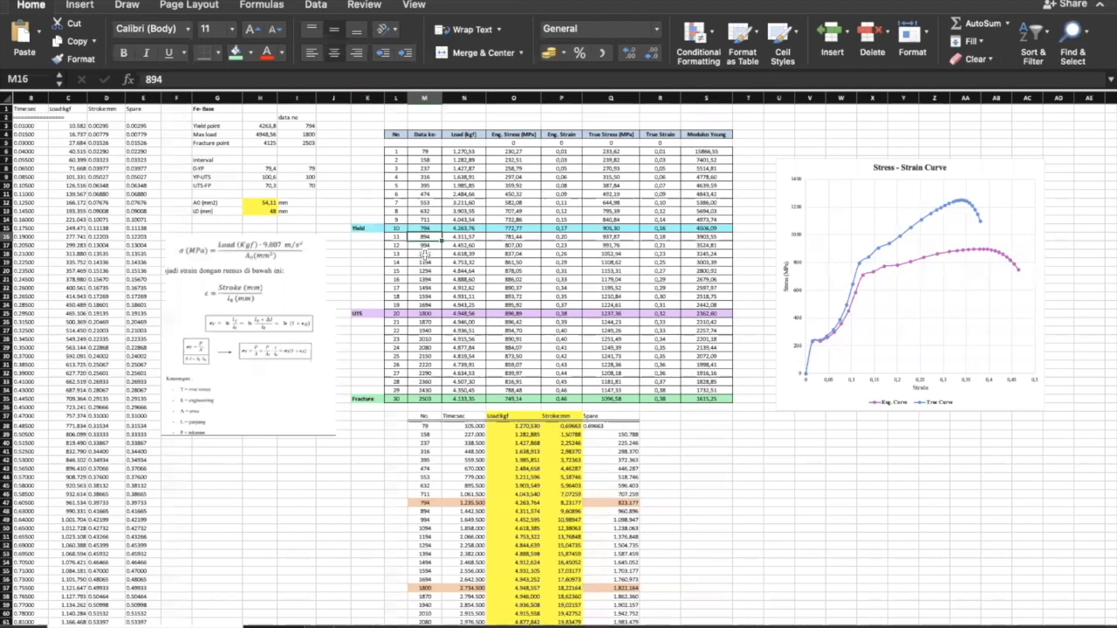
pyautogui.click(425, 245)
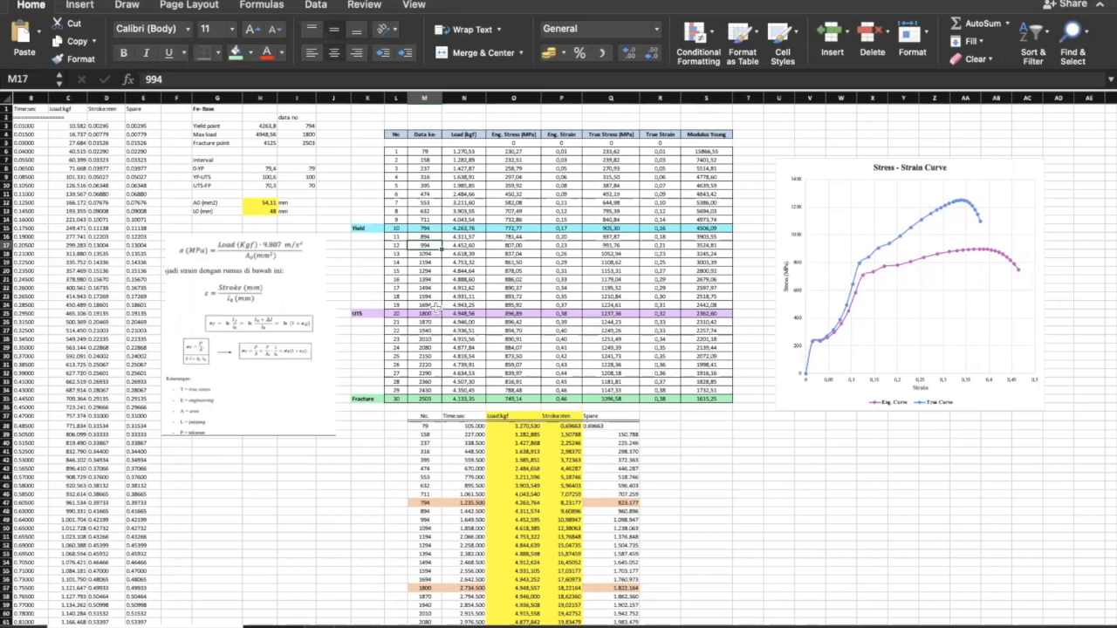
pyautogui.click(434, 304)
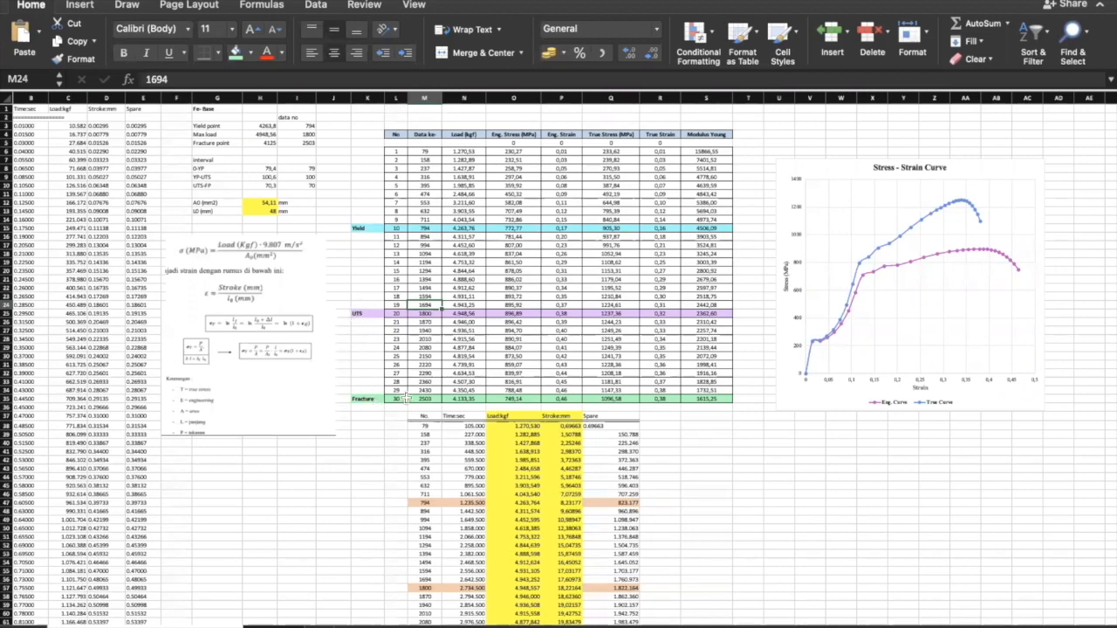
# - Compare the Data ke- values following the UTS row with the UTS-FP interval in cell I10
pyautogui.click(308, 186)
pyautogui.write('70')
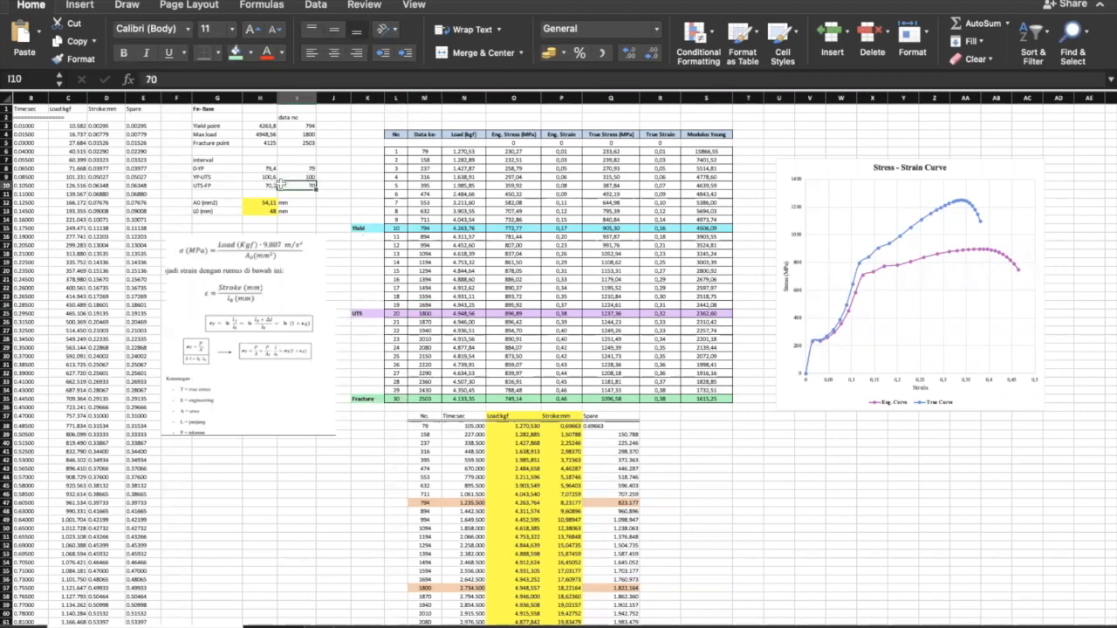
pyautogui.click(430, 312)
pyautogui.click(435, 321)
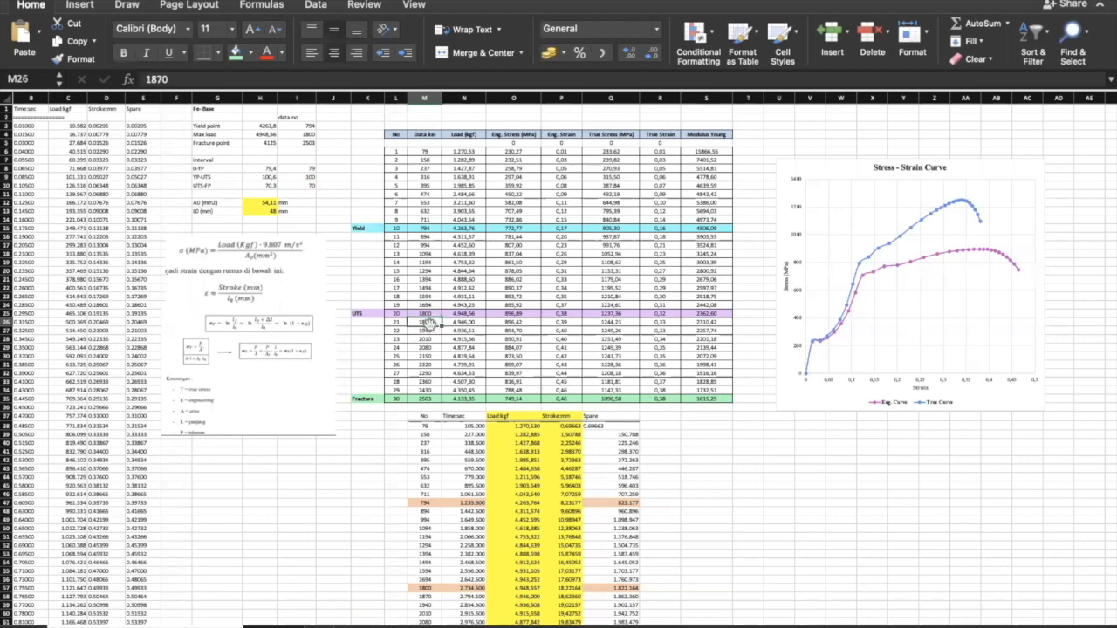
pyautogui.click(434, 331)
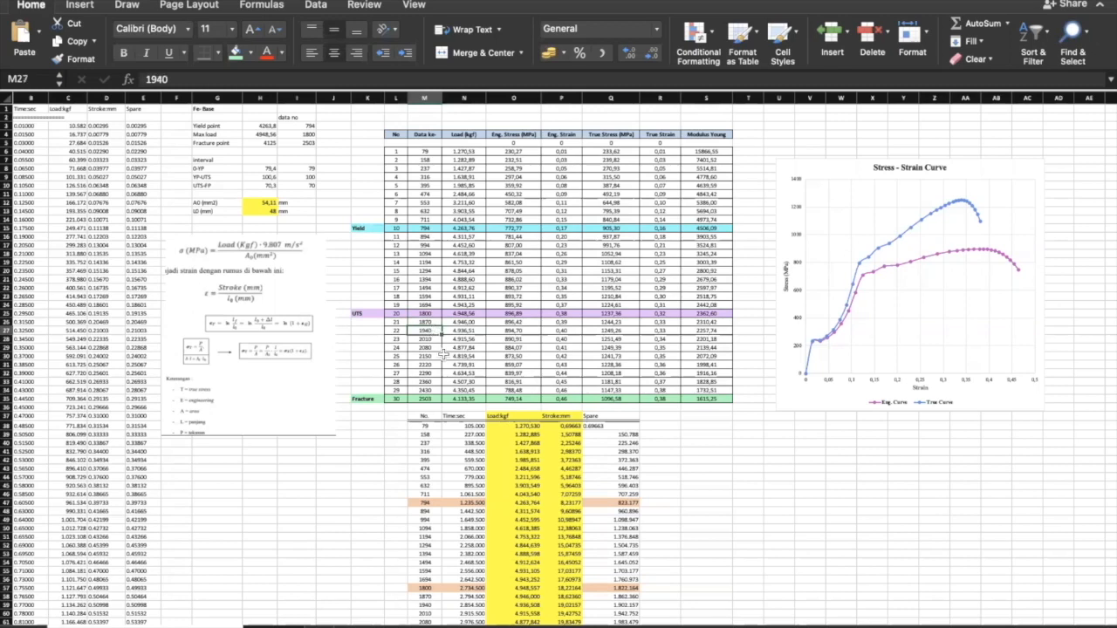
# - Check the final Data ke- values of the stress-strain table, from point 29 to the Fracture row
pyautogui.click(431, 390)
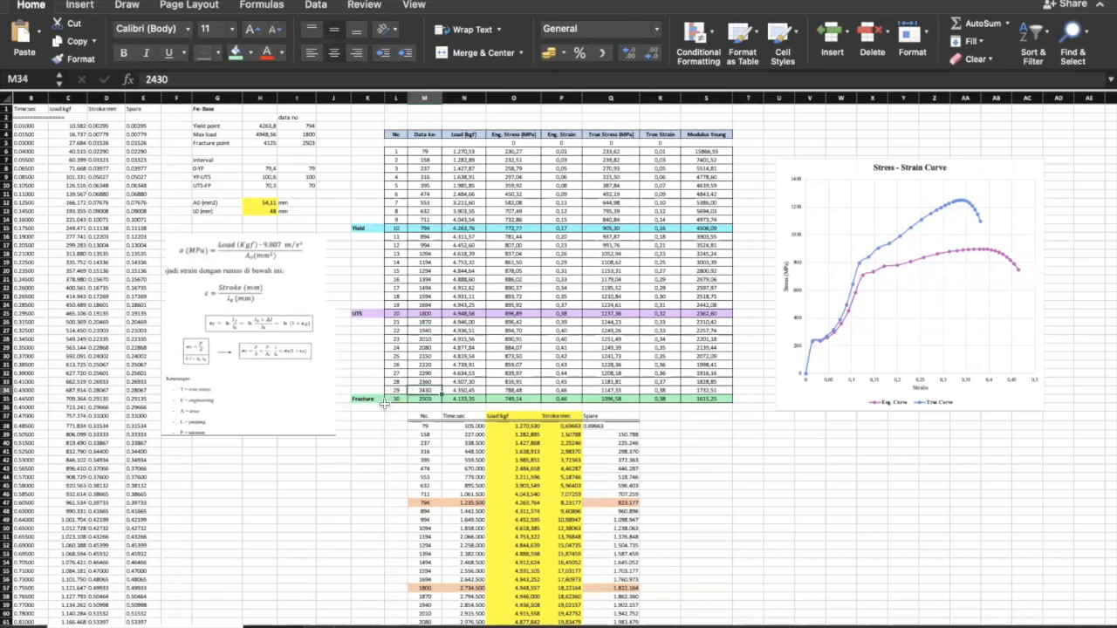
pyautogui.click(431, 400)
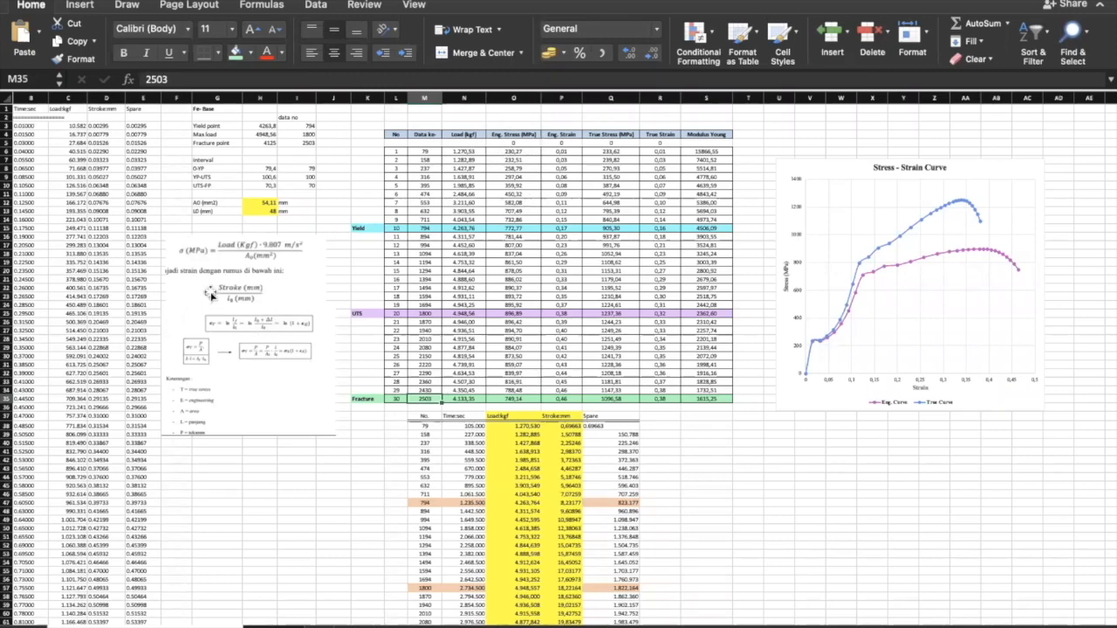
# - Examine the first Eng. Stress formula and its A0 input, plus the Eng. Strain, True Stress, True Strain and Modulus Young columns
pyautogui.click(520, 150)
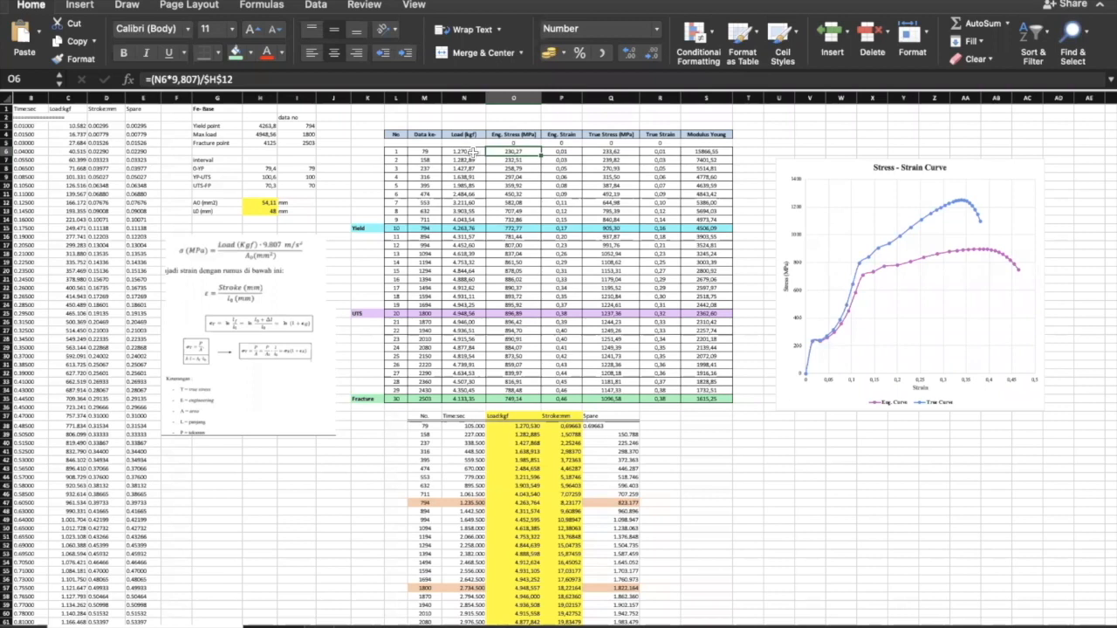
pyautogui.click(269, 202)
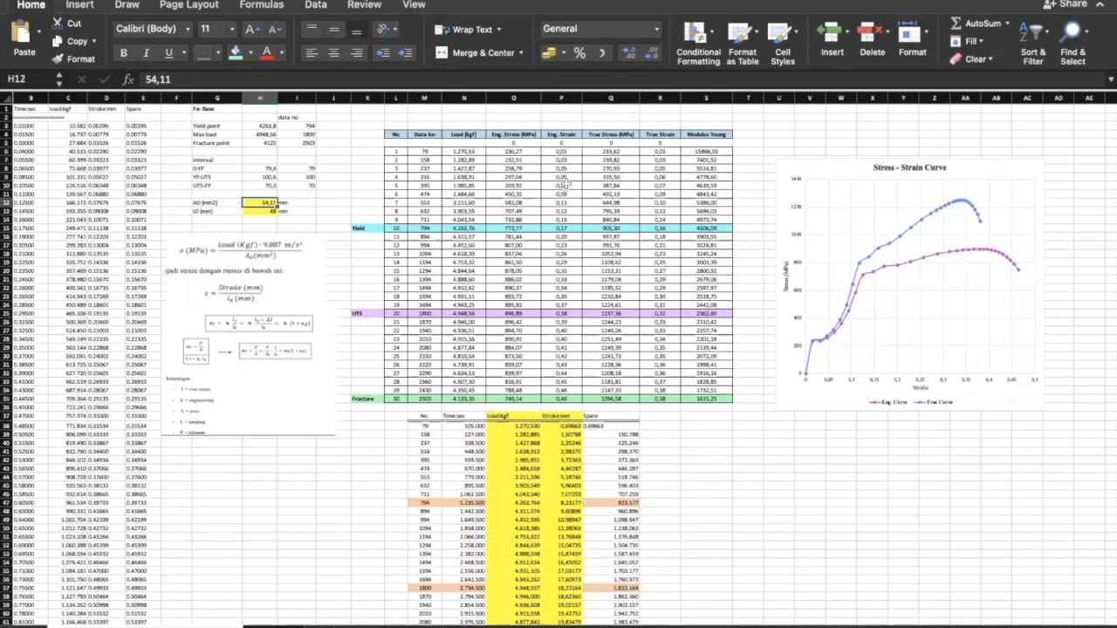
pyautogui.click(575, 136)
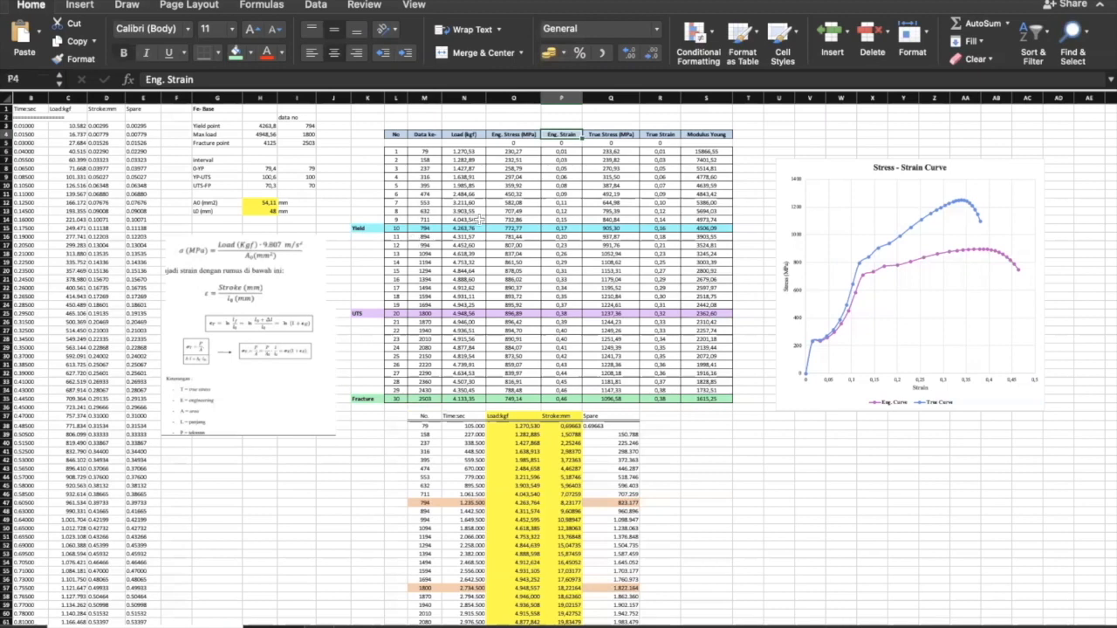
pyautogui.click(614, 136)
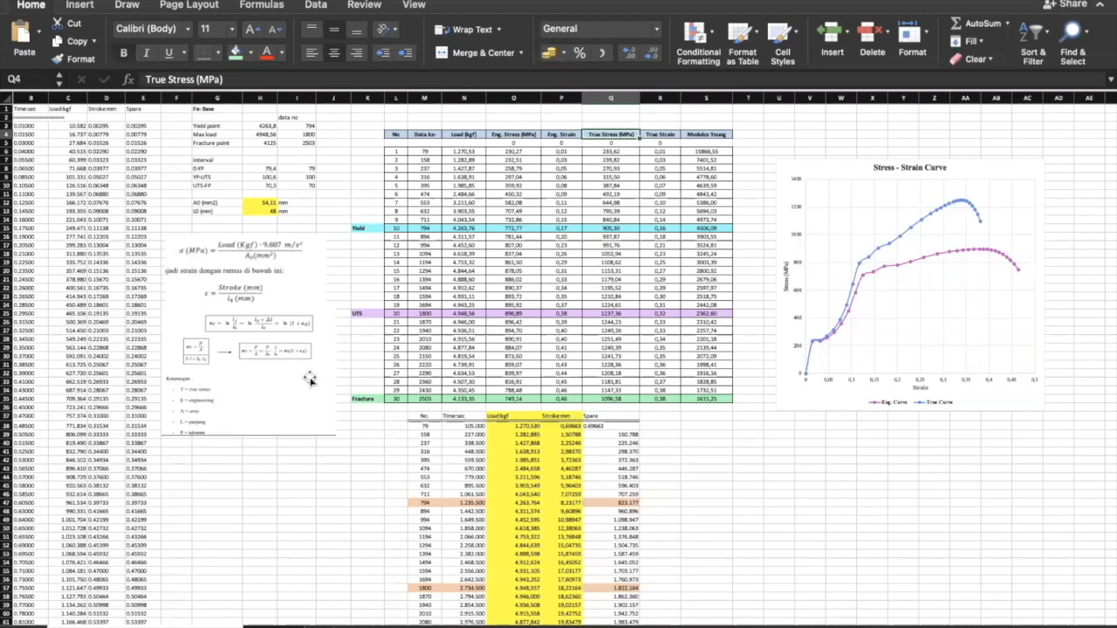
pyautogui.click(662, 134)
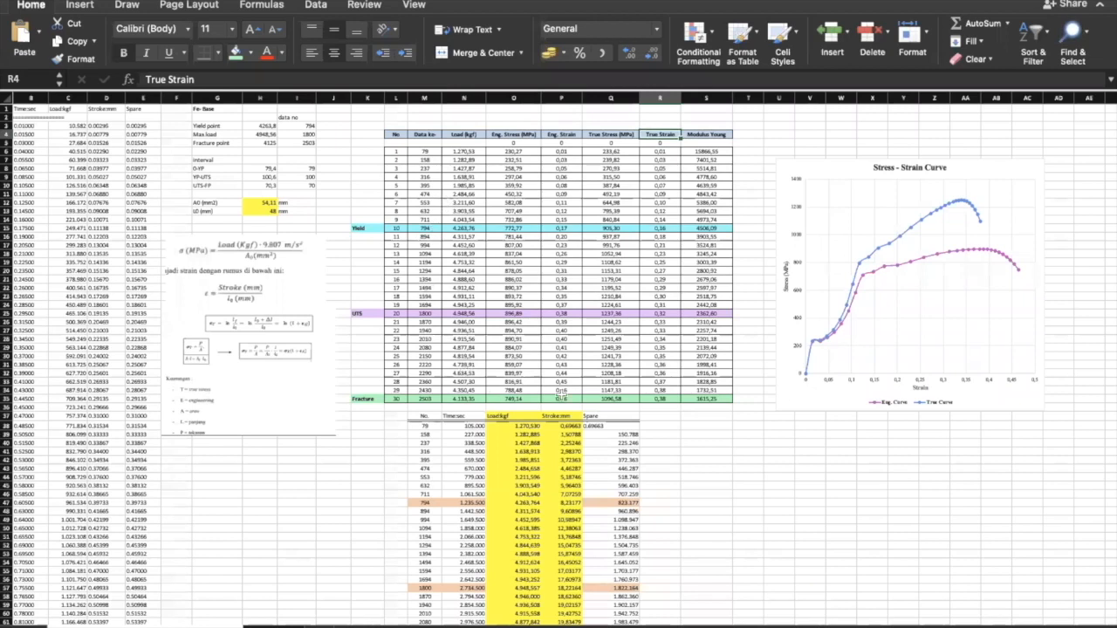
pyautogui.click(707, 135)
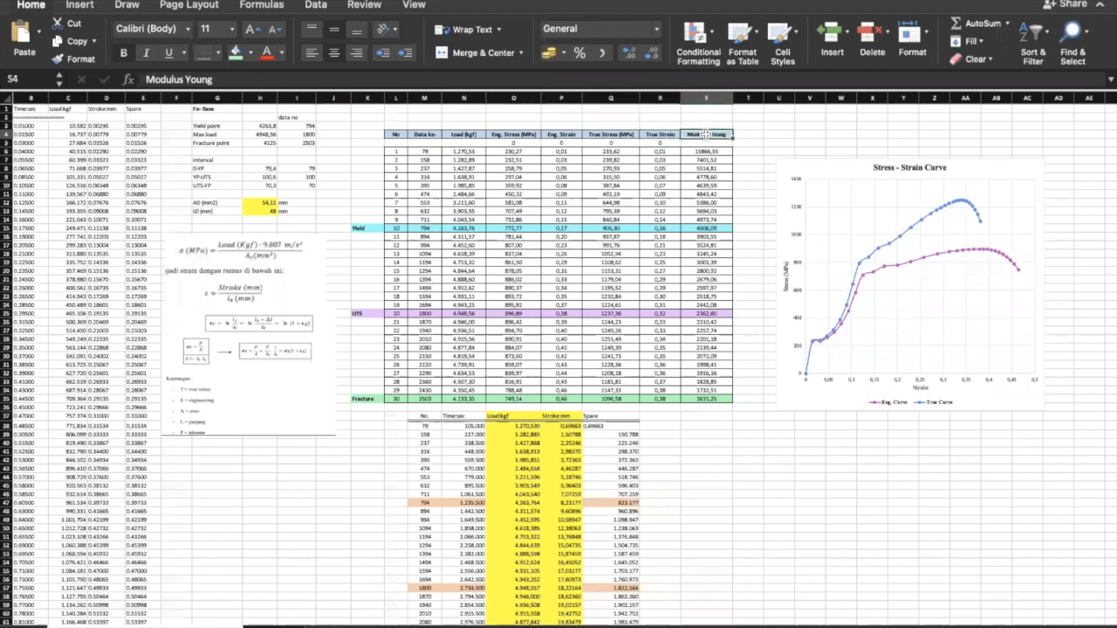
pyautogui.click(707, 152)
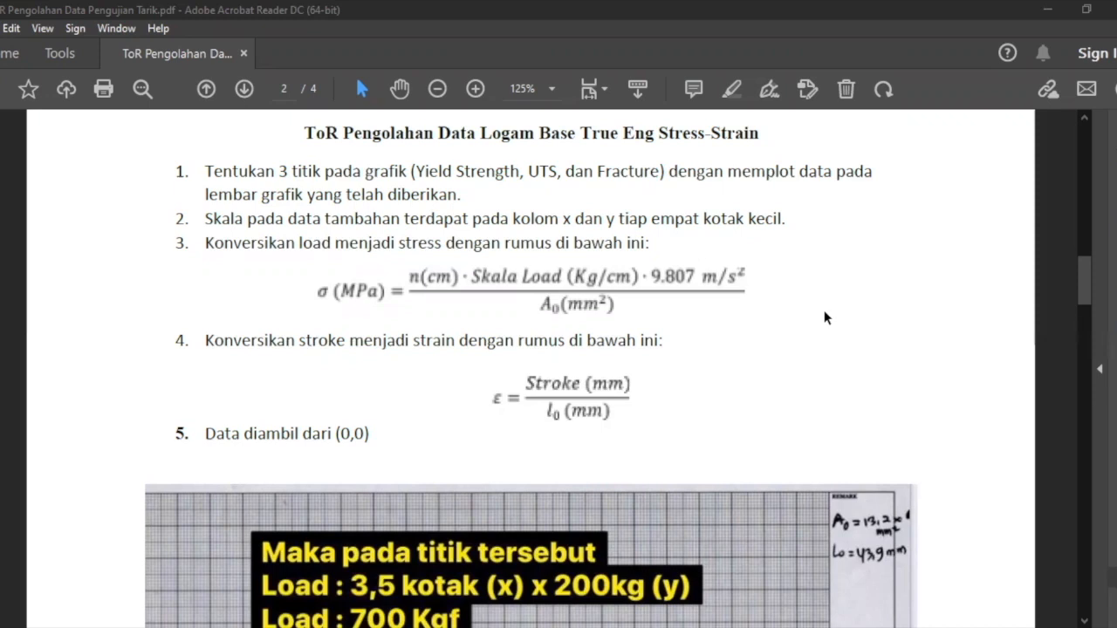
# - Switch to the tensile test PDF in Acrobat Reader and read page 2's worked load and stroke example down to the plotted curve
pyautogui.scroll(-2, 824, 312)
pyautogui.scroll(-2, 823, 311)
pyautogui.scroll(-2, 823, 310)
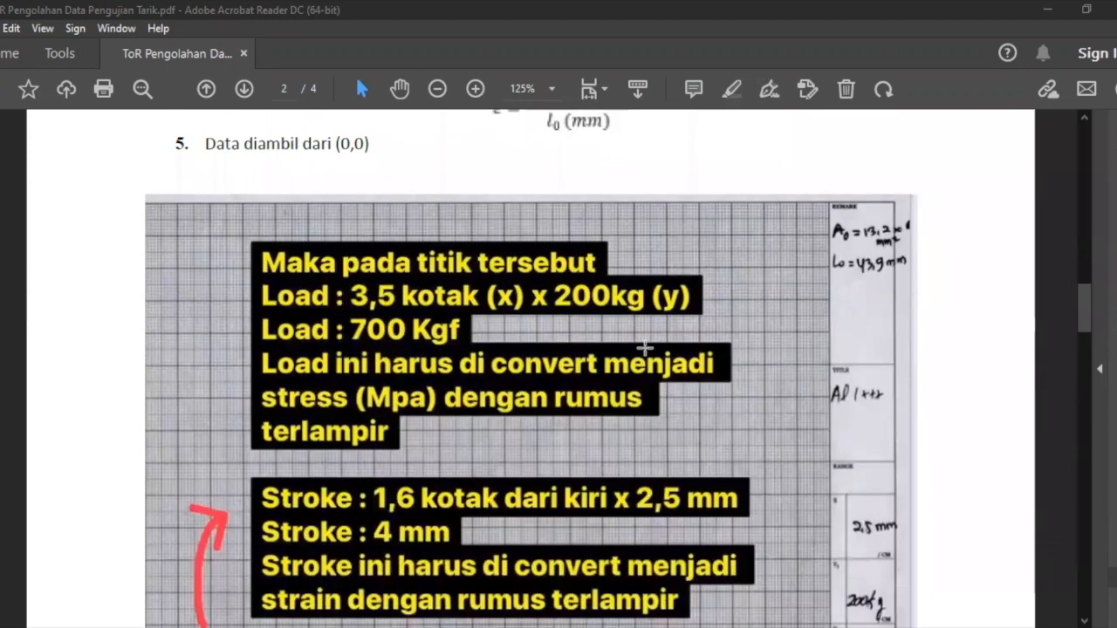
pyautogui.scroll(-4, 645, 351)
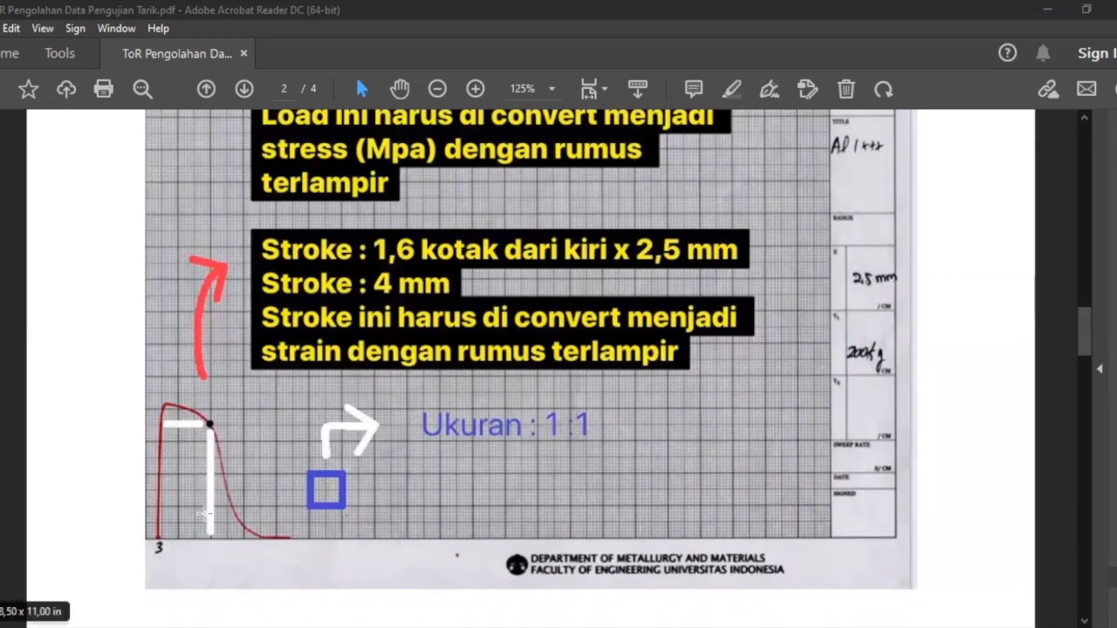
pyautogui.scroll(-1, 208, 513)
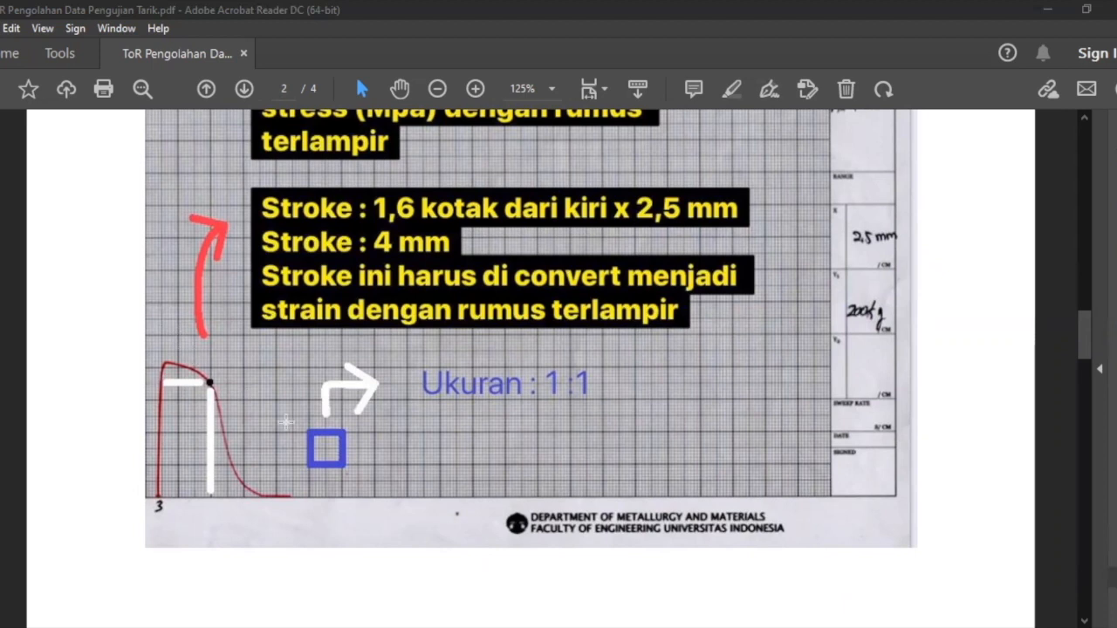
# - Compare the stress and strain conversion formulas on page 2 with the marked point on the graph paper curve
pyautogui.scroll(2, 395, 386)
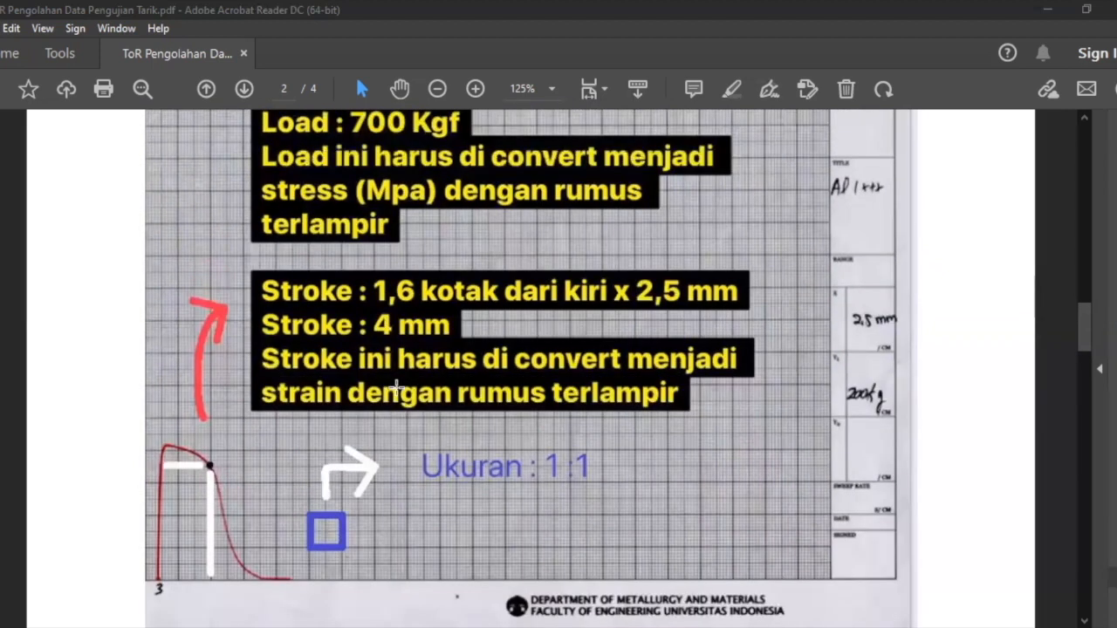
pyautogui.scroll(8, 401, 393)
pyautogui.scroll(2, 400, 389)
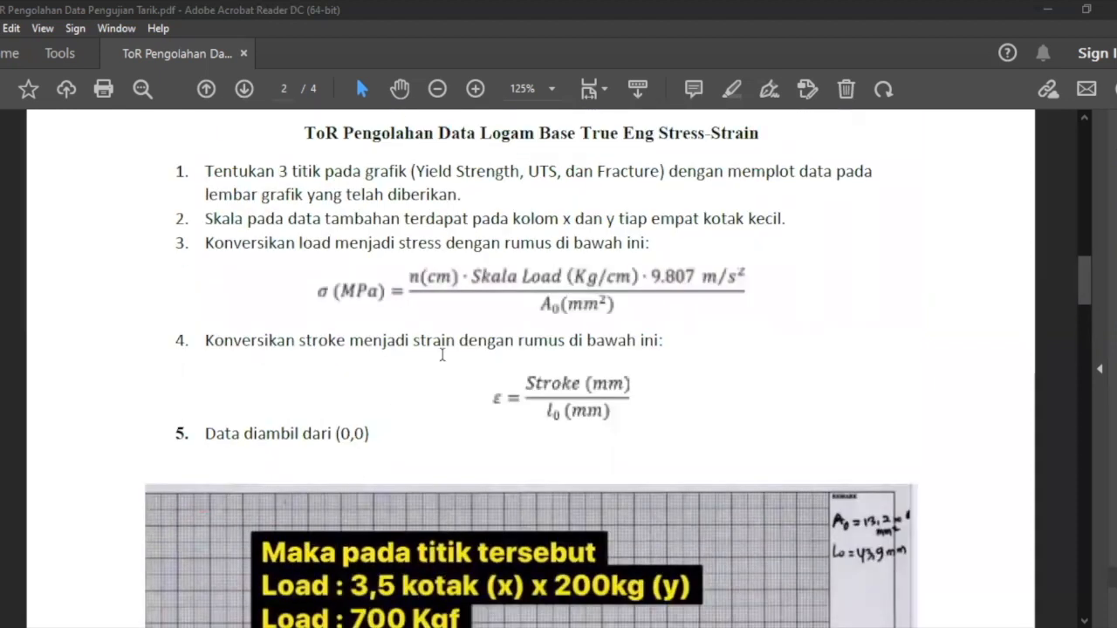
pyautogui.scroll(-4, 440, 354)
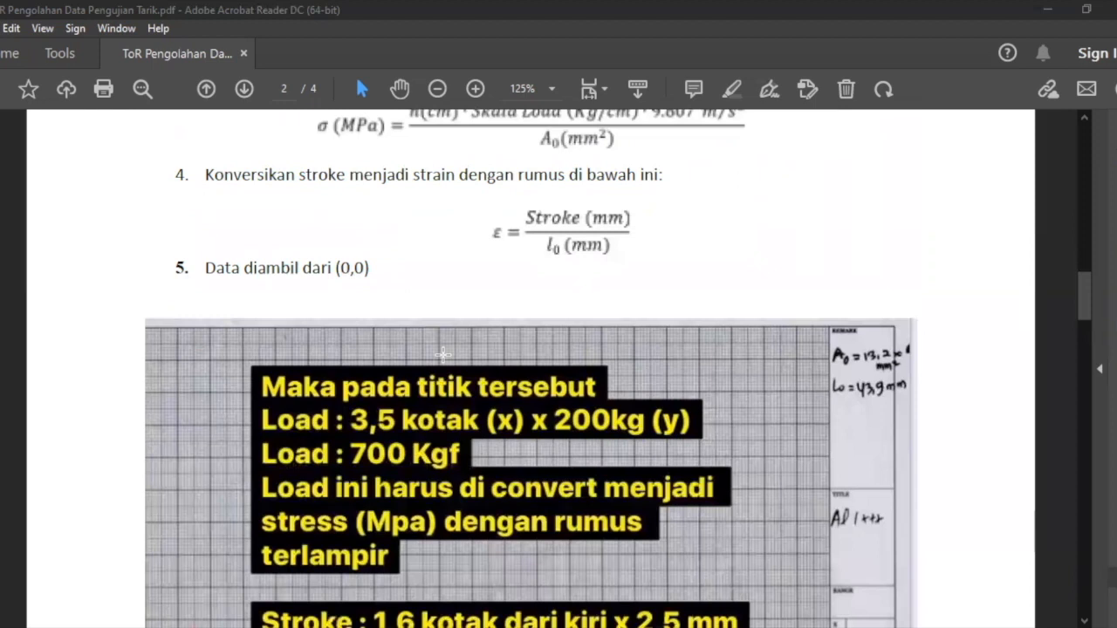
pyautogui.scroll(-10, 444, 354)
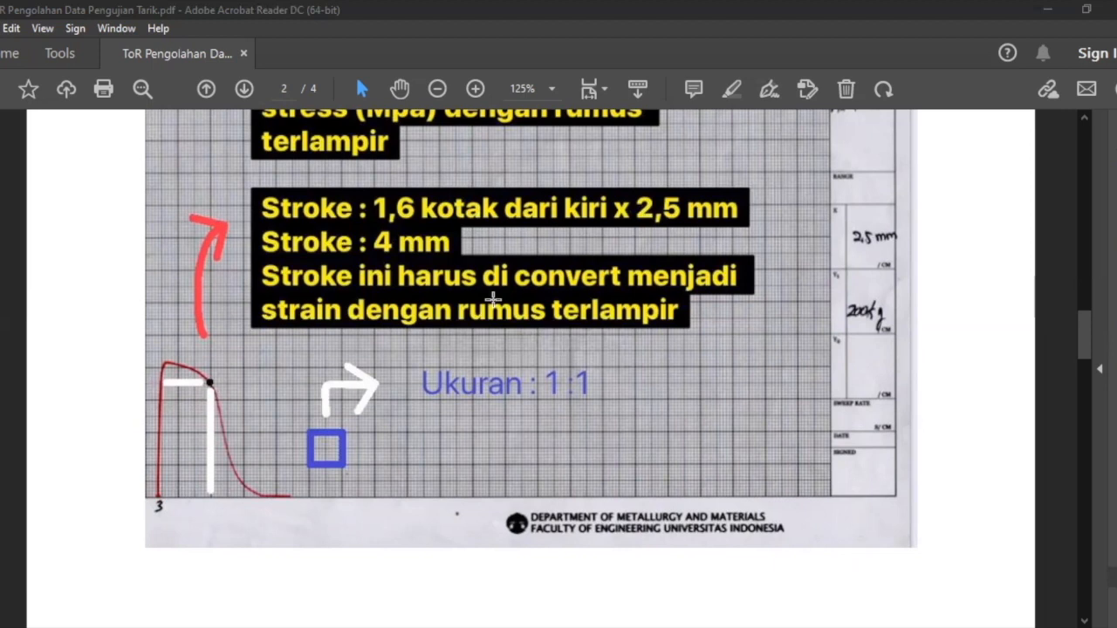
# - Review how the example's load and stroke readings, scales, A0 and l0 feed into the stress and strain formulas
pyautogui.scroll(5, 524, 284)
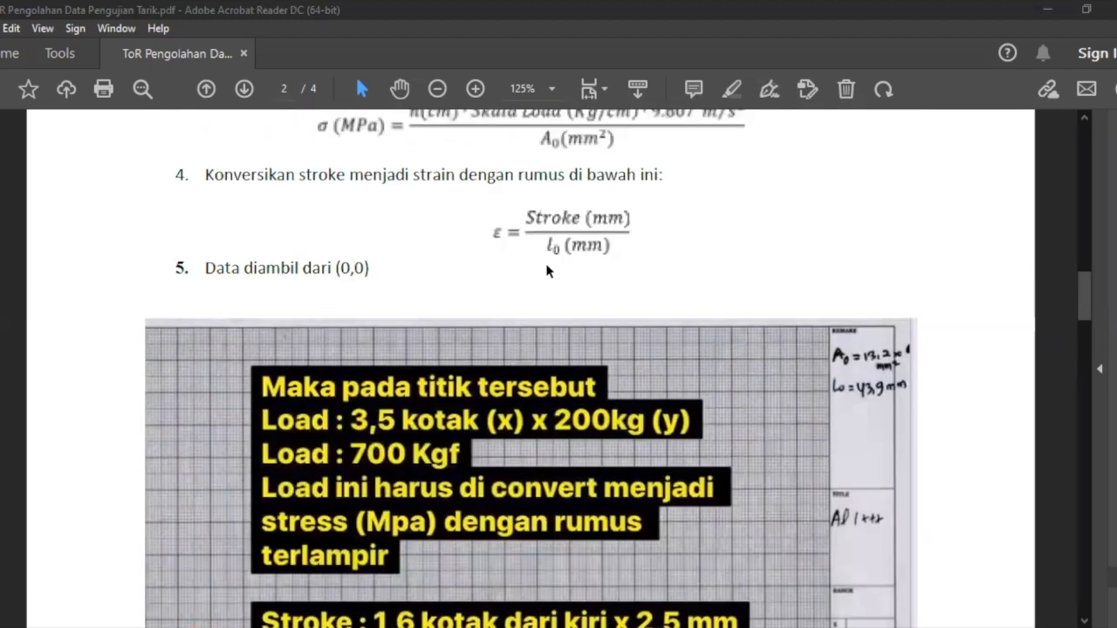
pyautogui.scroll(-3, 549, 253)
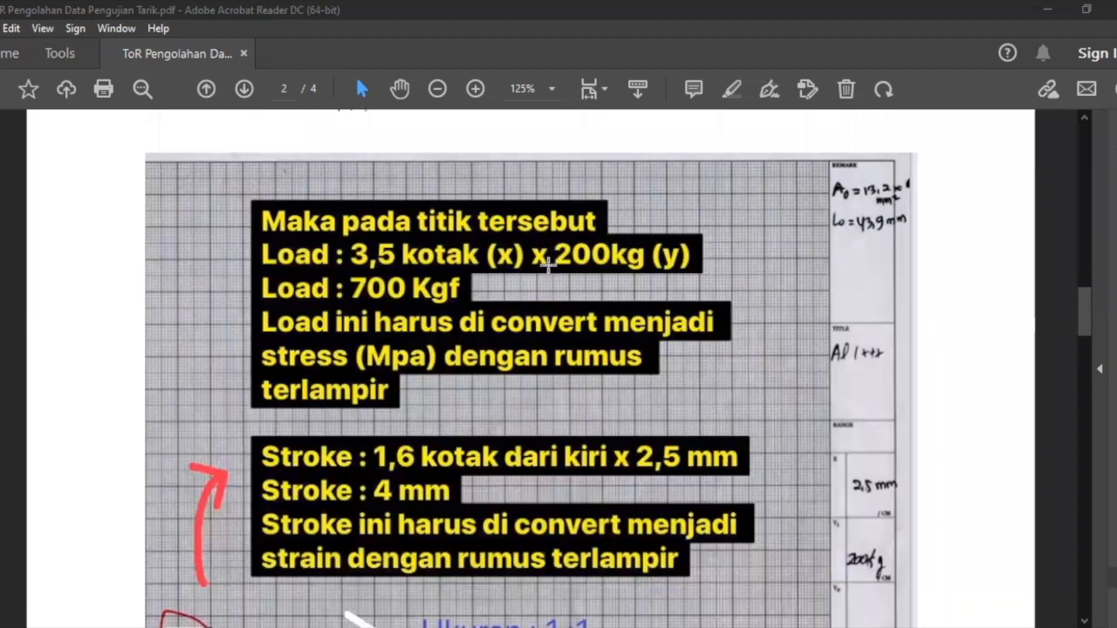
pyautogui.scroll(-4, 430, 365)
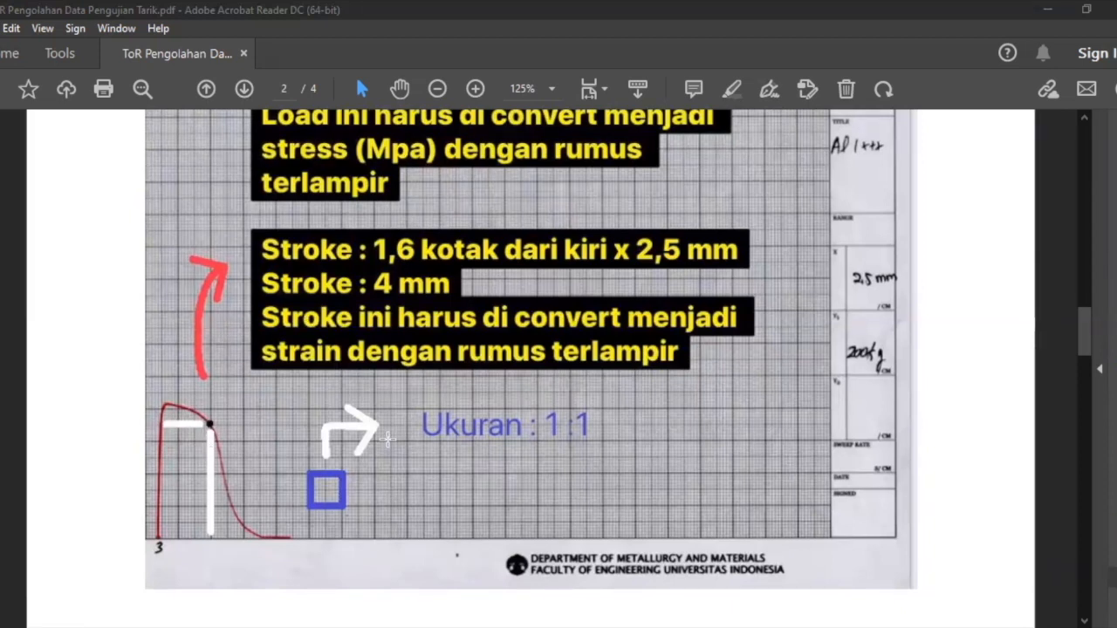
pyautogui.scroll(3, 389, 439)
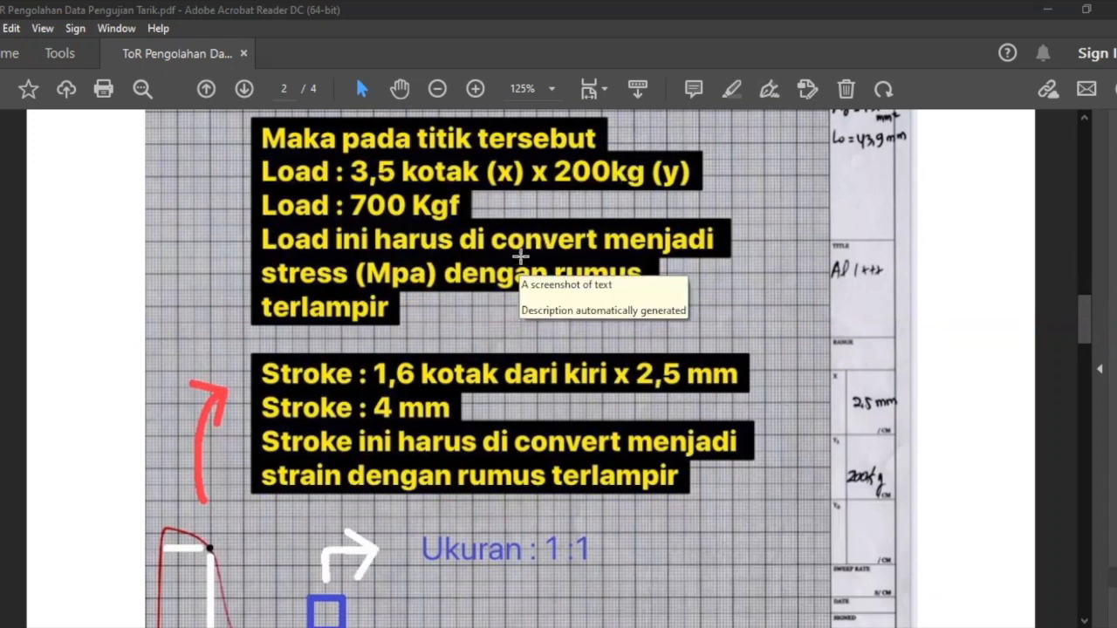
pyautogui.scroll(4, 520, 256)
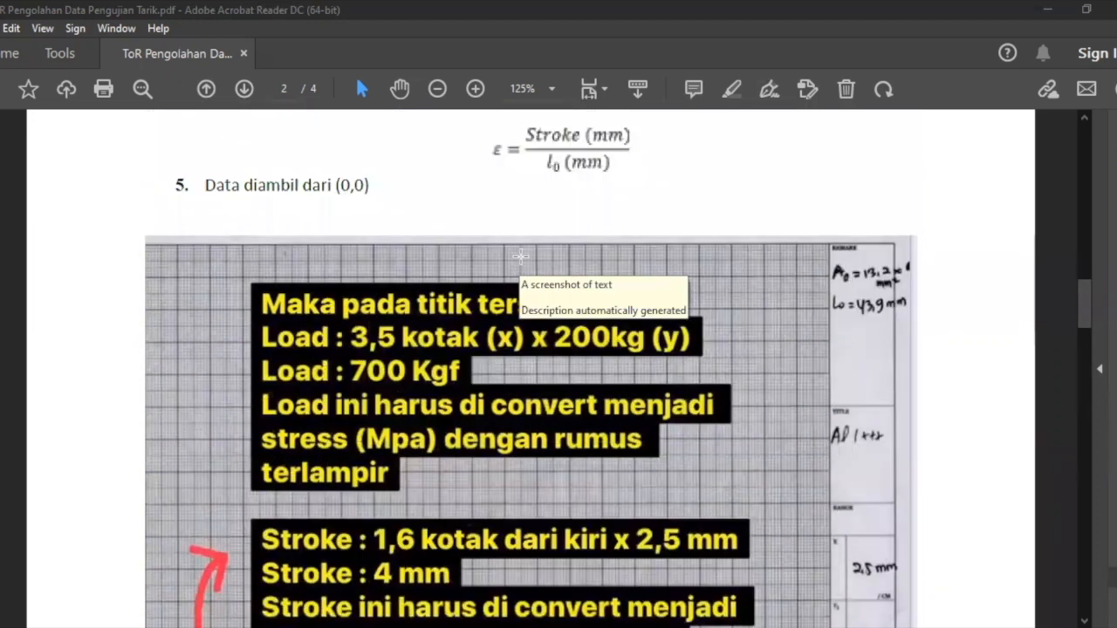
pyautogui.scroll(5, 520, 256)
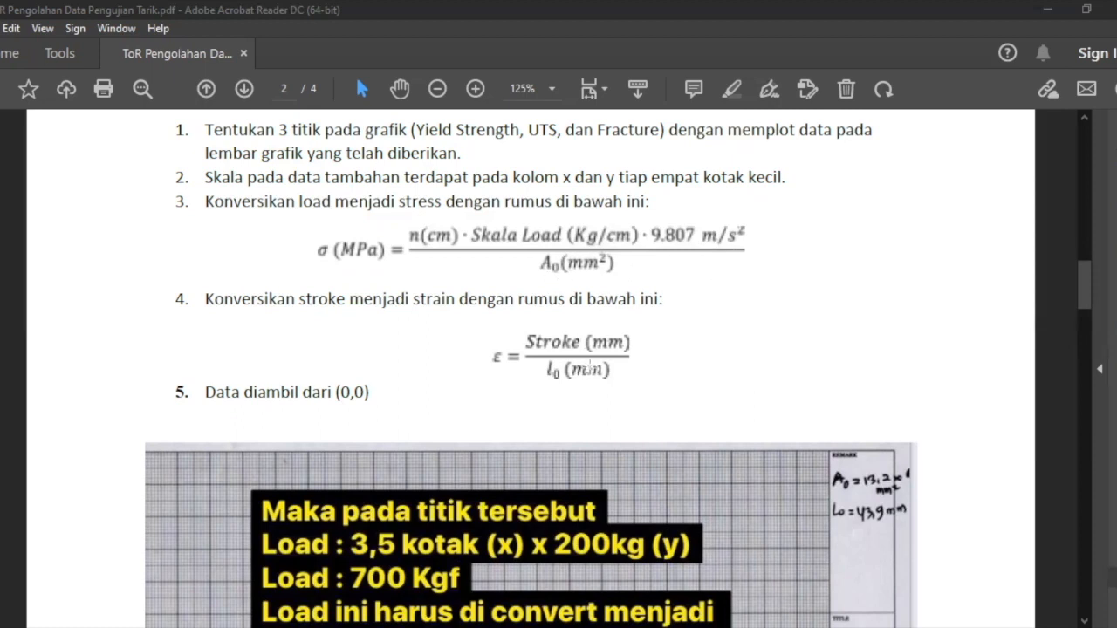
pyautogui.scroll(-3, 763, 302)
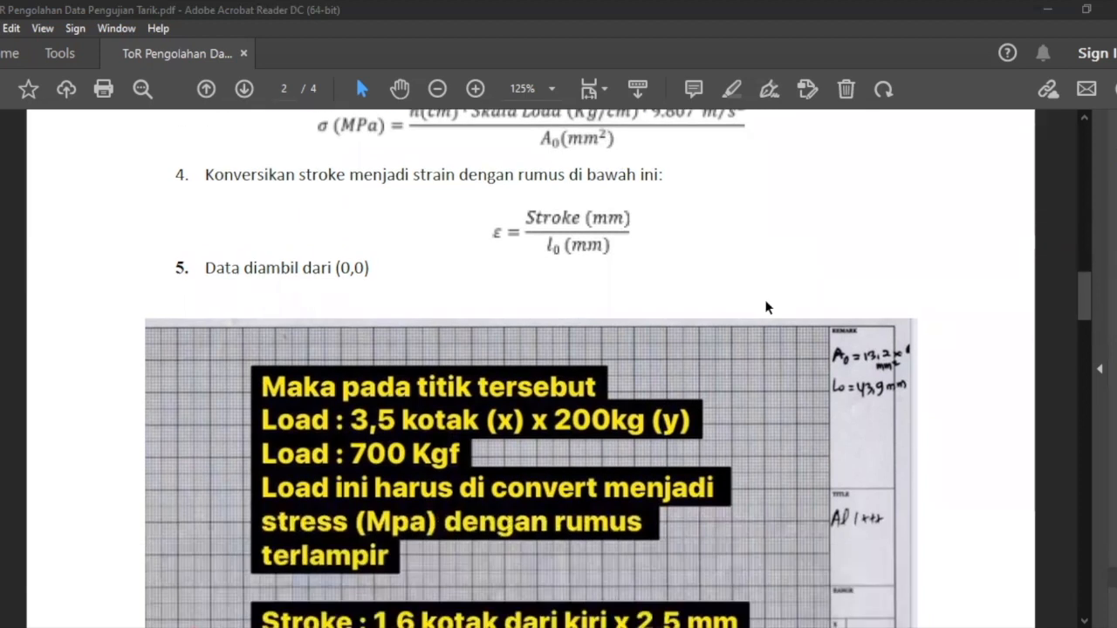